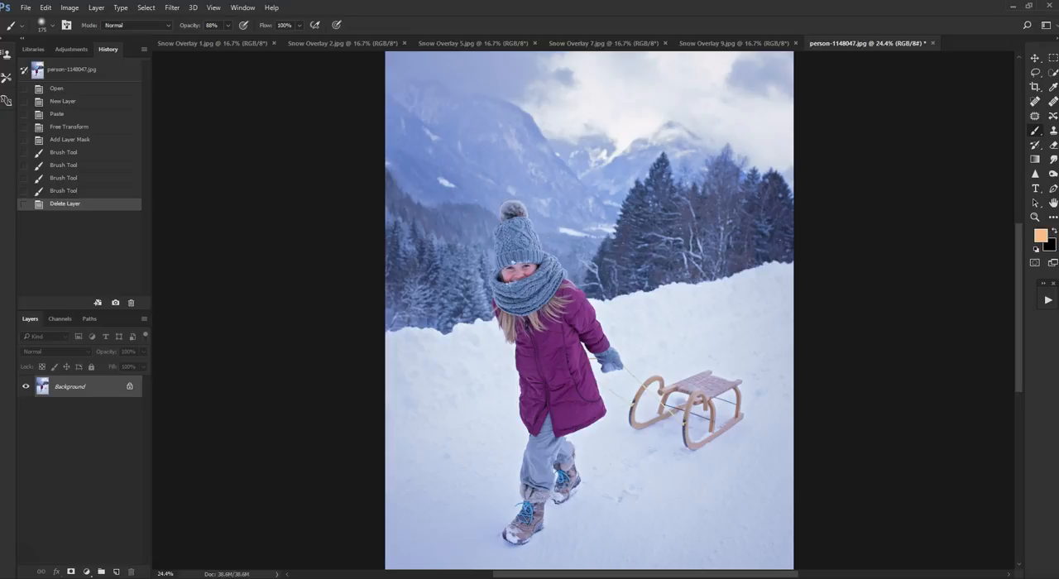
click(1013, 9)
key(alt+Tab)
click(27, 8)
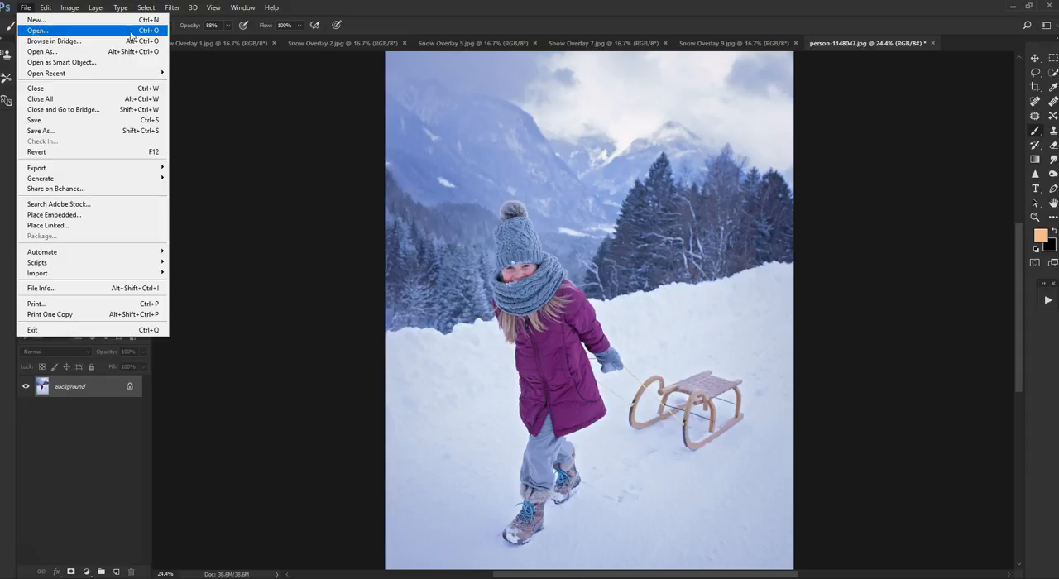
click(281, 121)
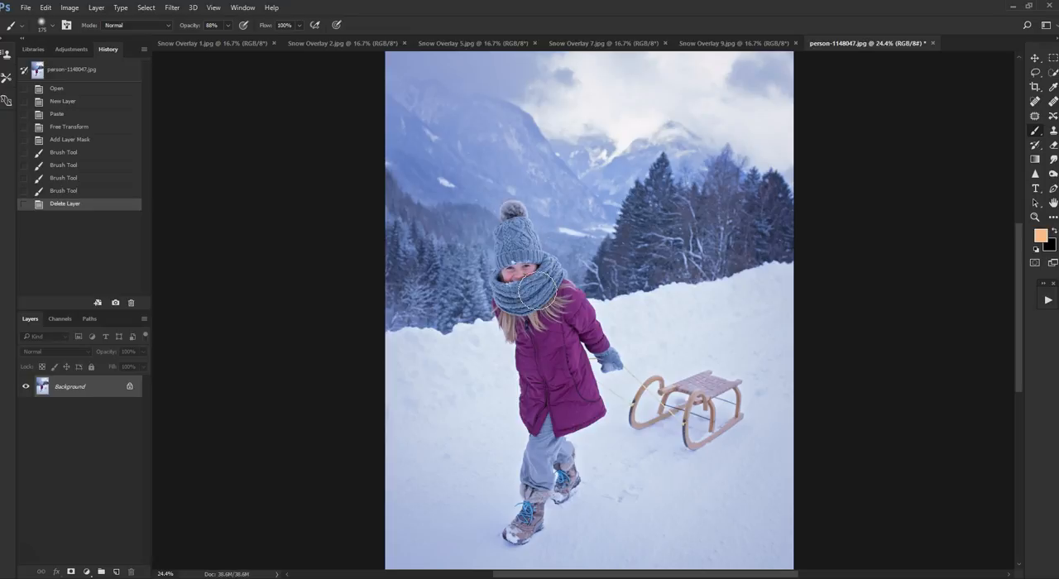
- Review the open snow overlay images 9, 7, 5, 2 and 1, examining the flakes of Snow Overlay 5 close up, and return to the photo
click(739, 45)
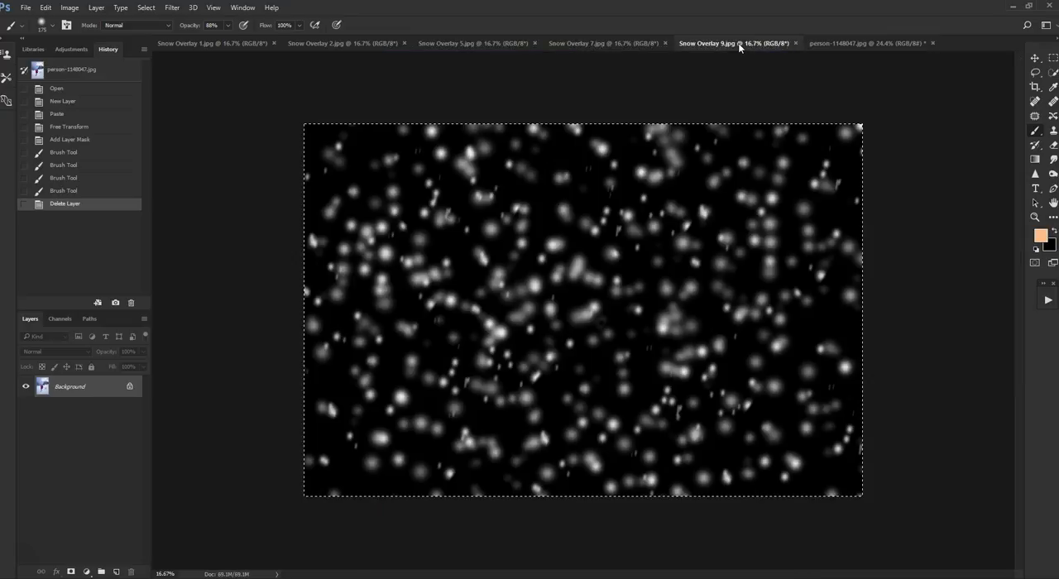
click(629, 46)
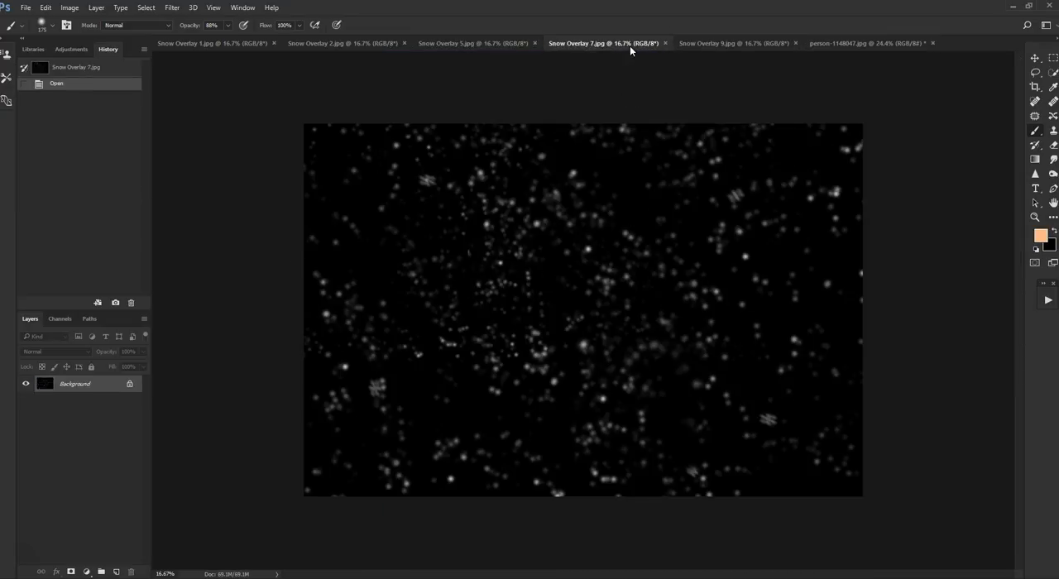
click(495, 44)
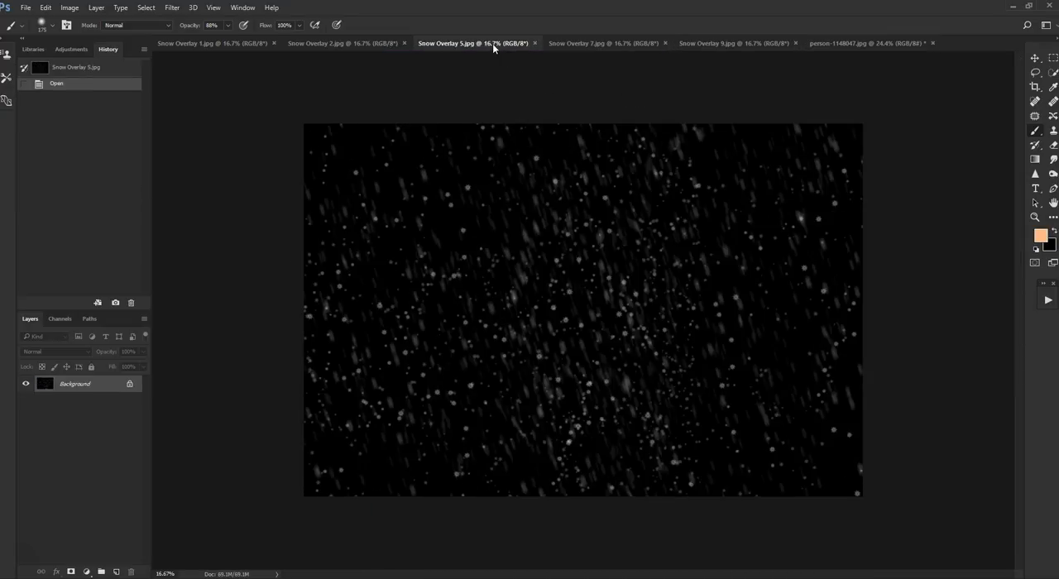
scroll(591, 309, up, 4)
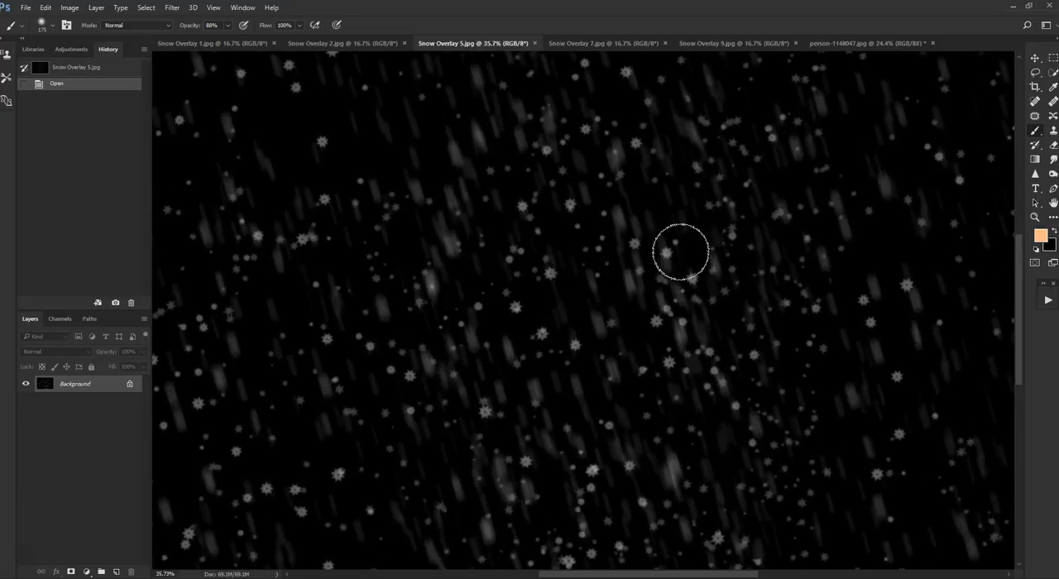
scroll(572, 269, down, 2)
scroll(571, 273, down, 2)
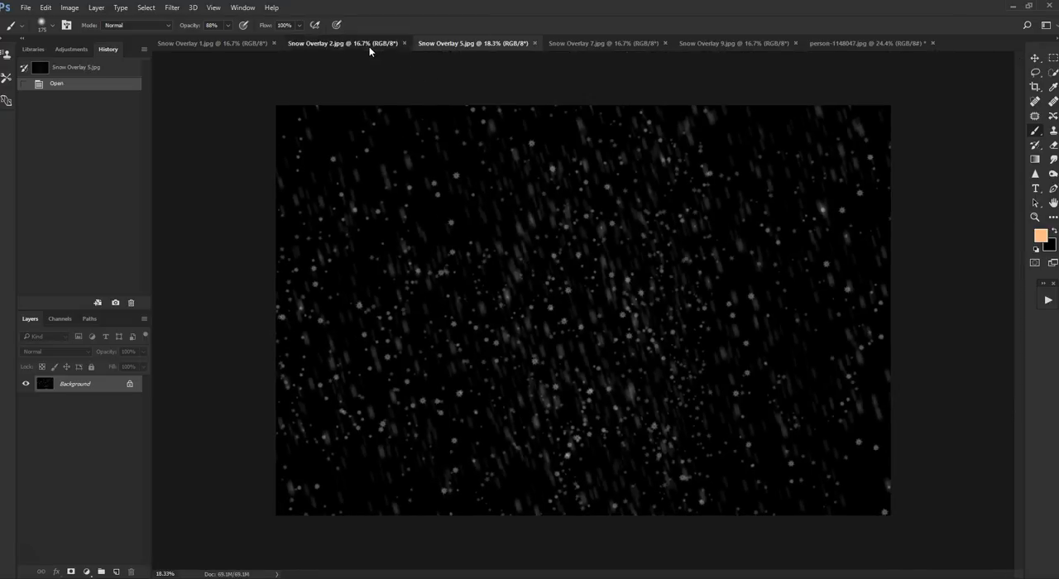
click(348, 43)
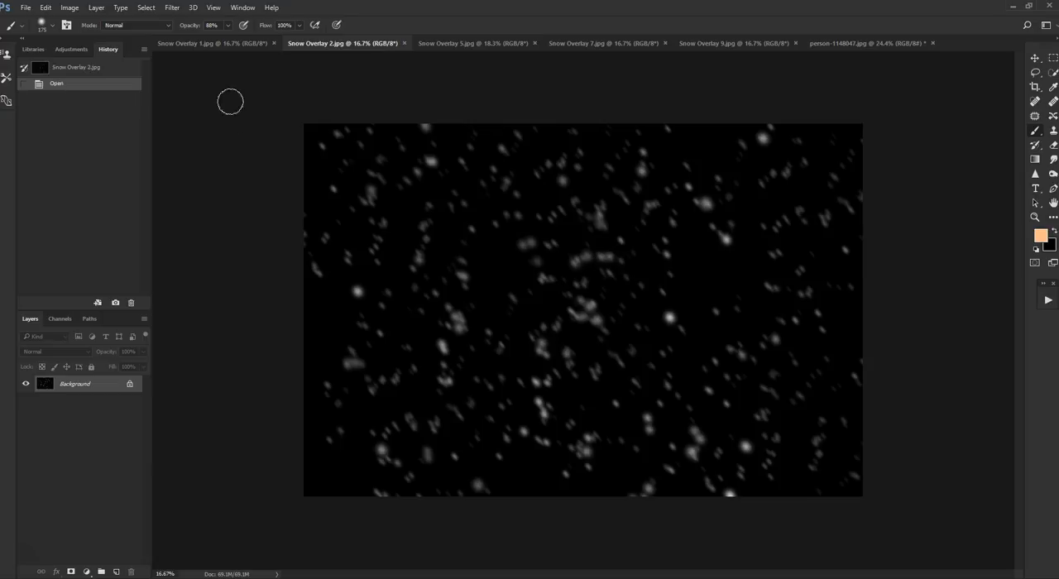
click(231, 45)
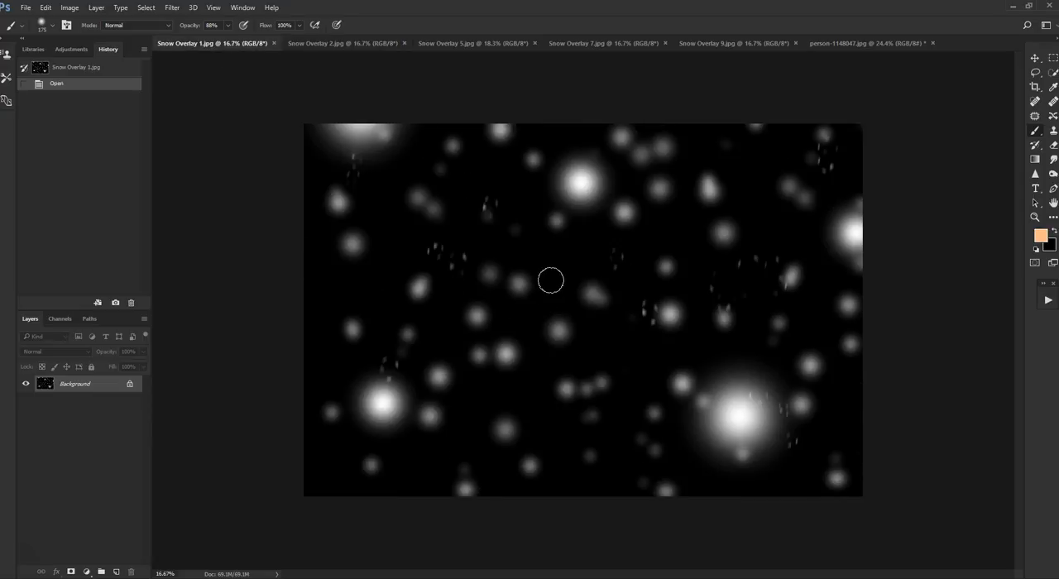
click(830, 42)
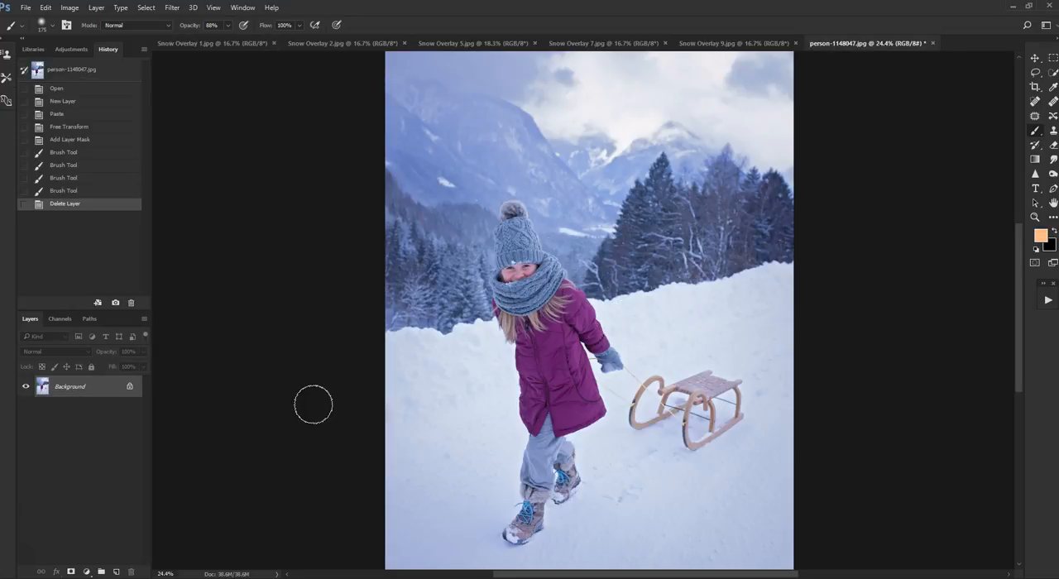
- Select the entire canvas of Snow Overlay 9.jpg and copy it
click(712, 46)
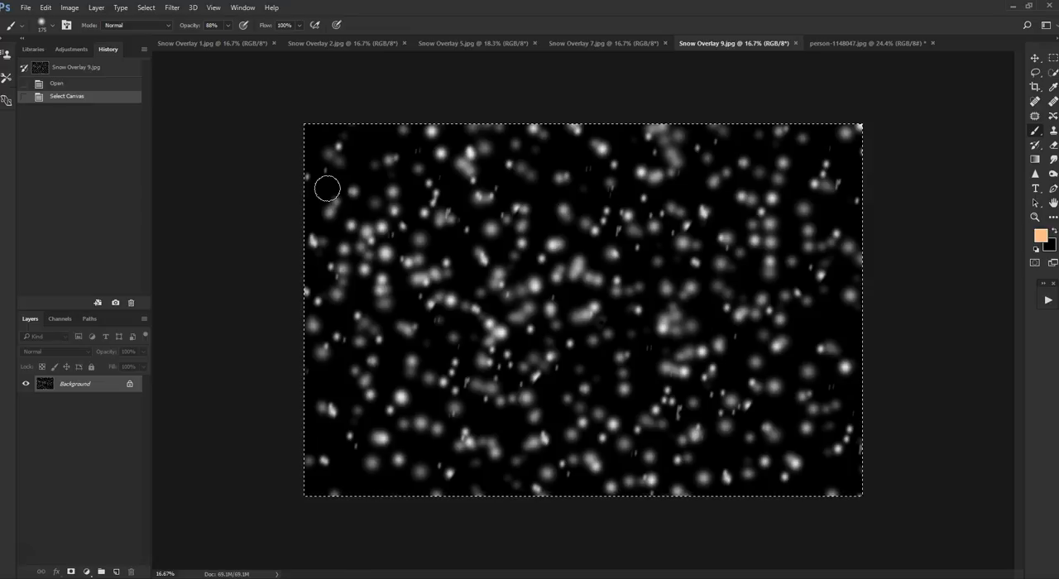
click(884, 43)
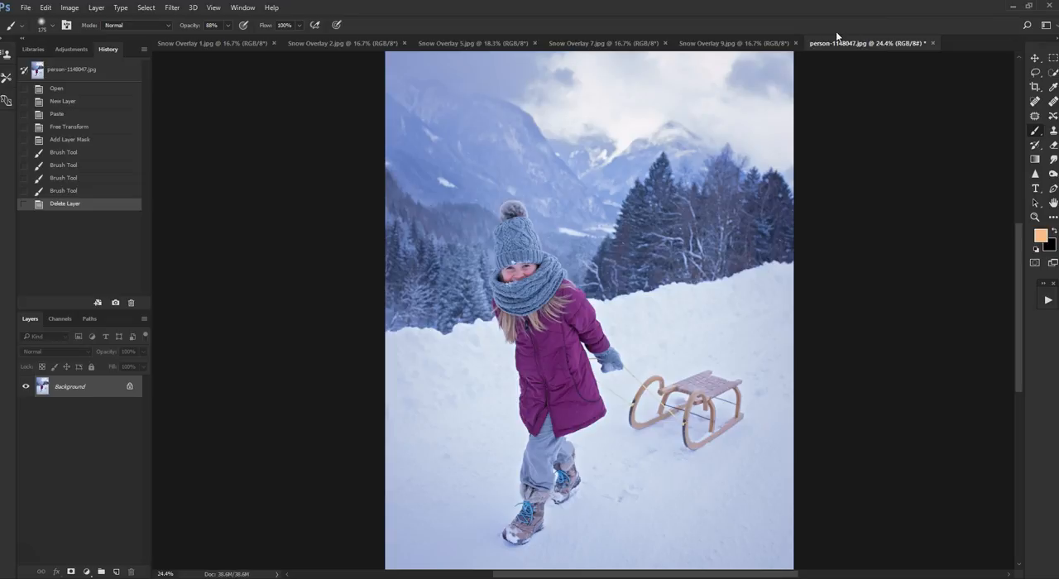
click(737, 43)
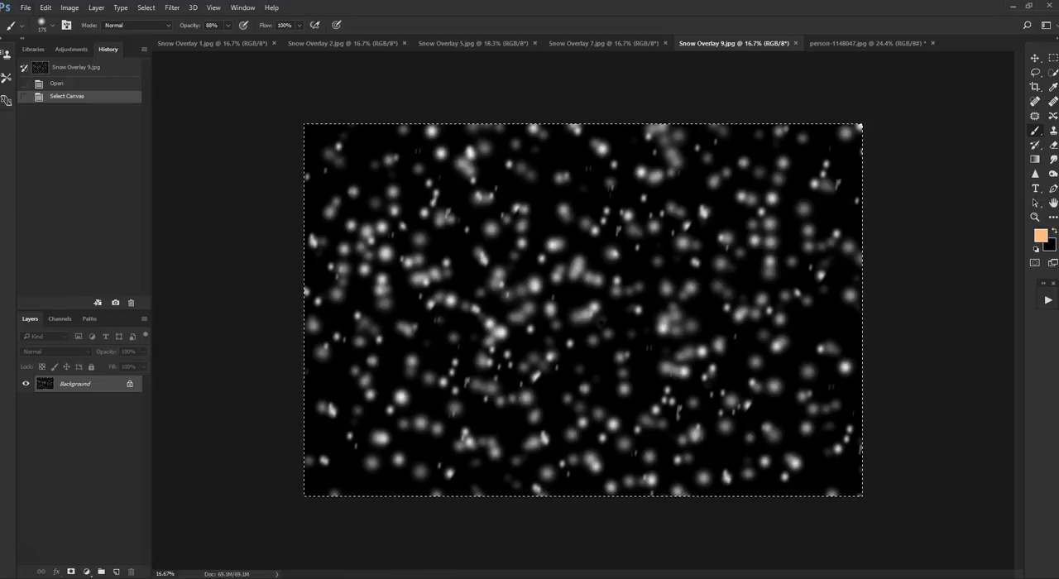
click(27, 10)
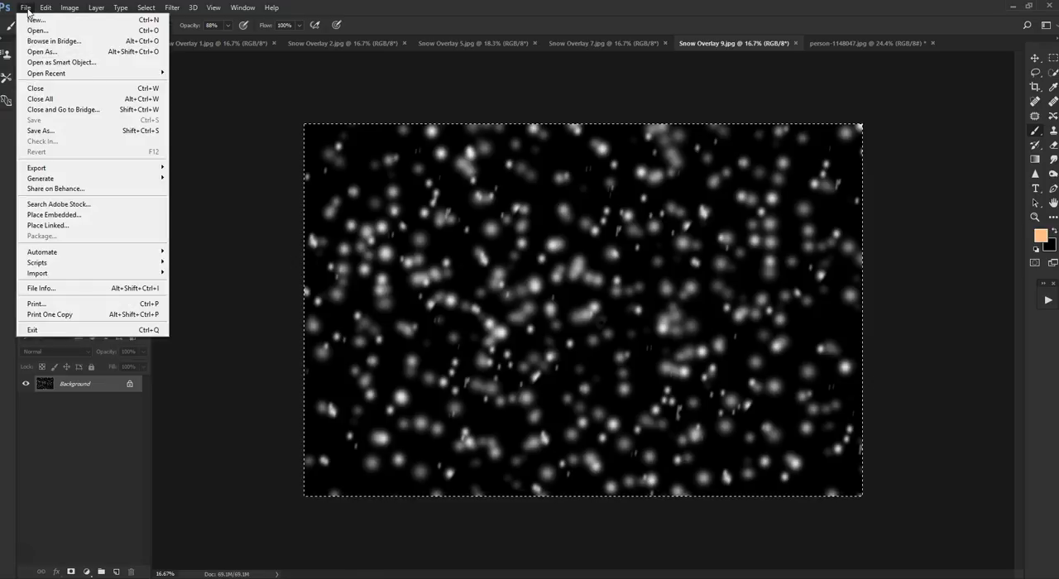
mouse_move(45, 8)
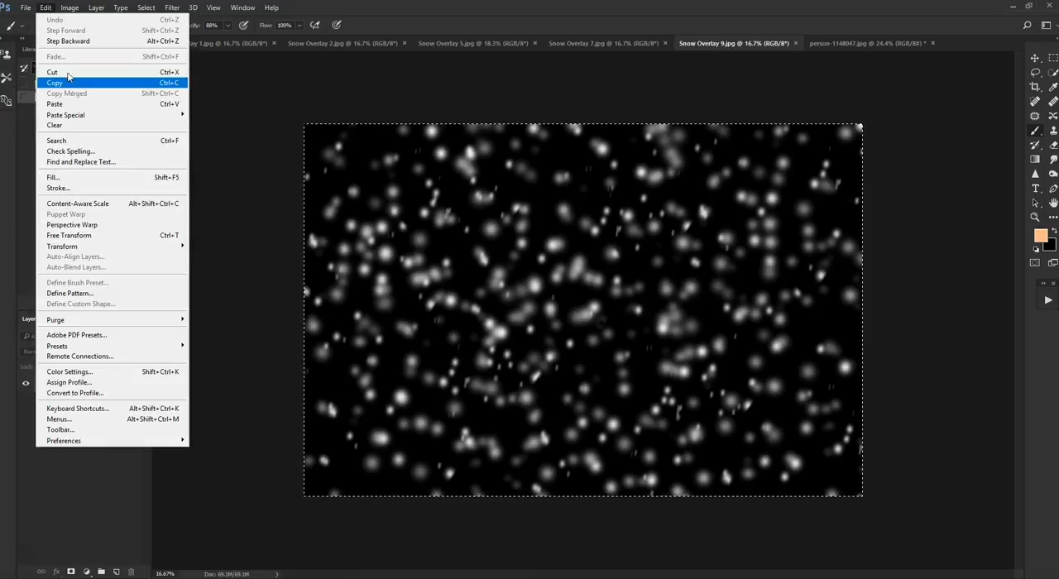
click(247, 123)
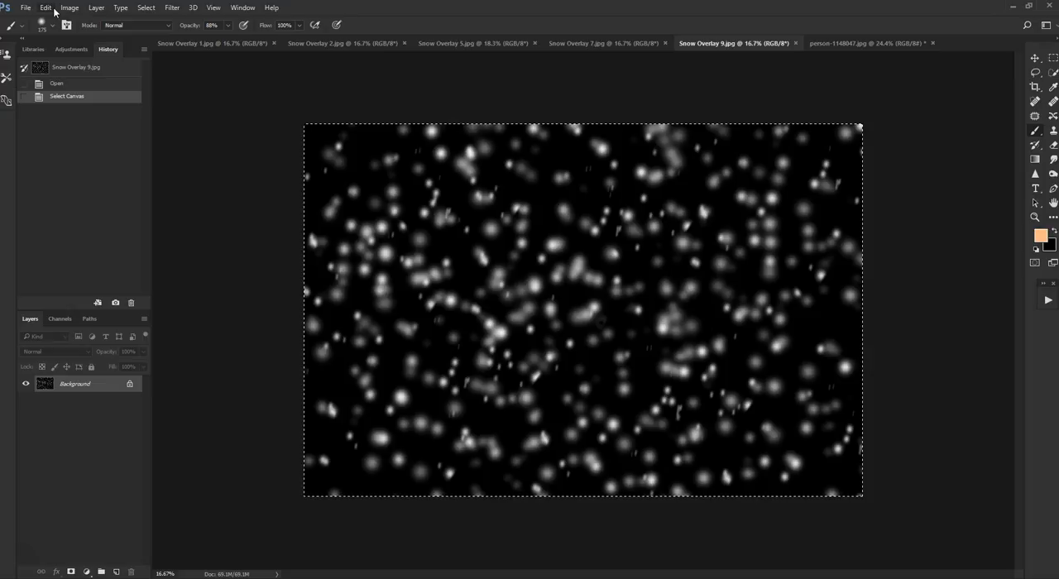
click(146, 9)
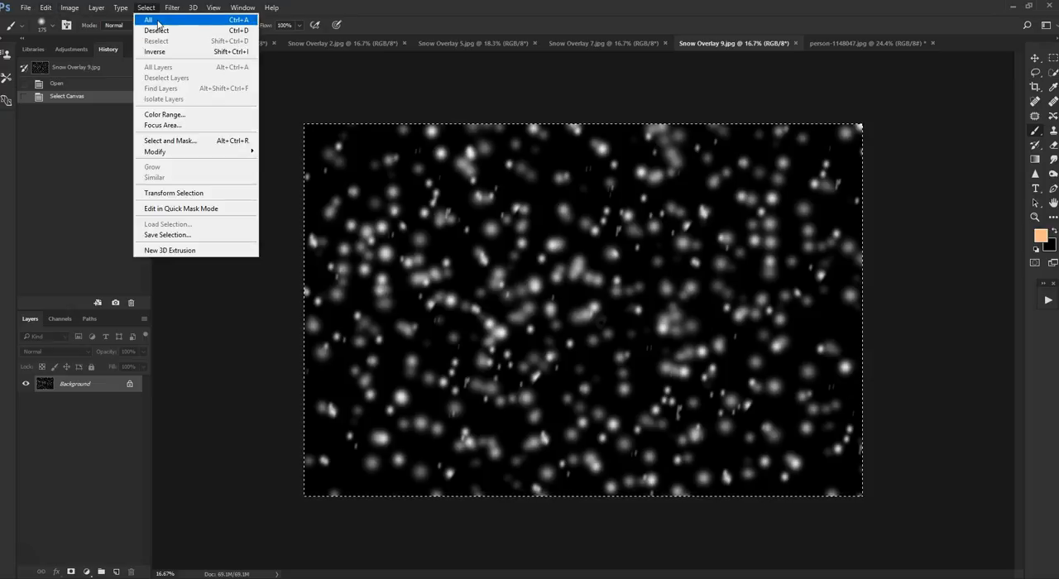
click(158, 24)
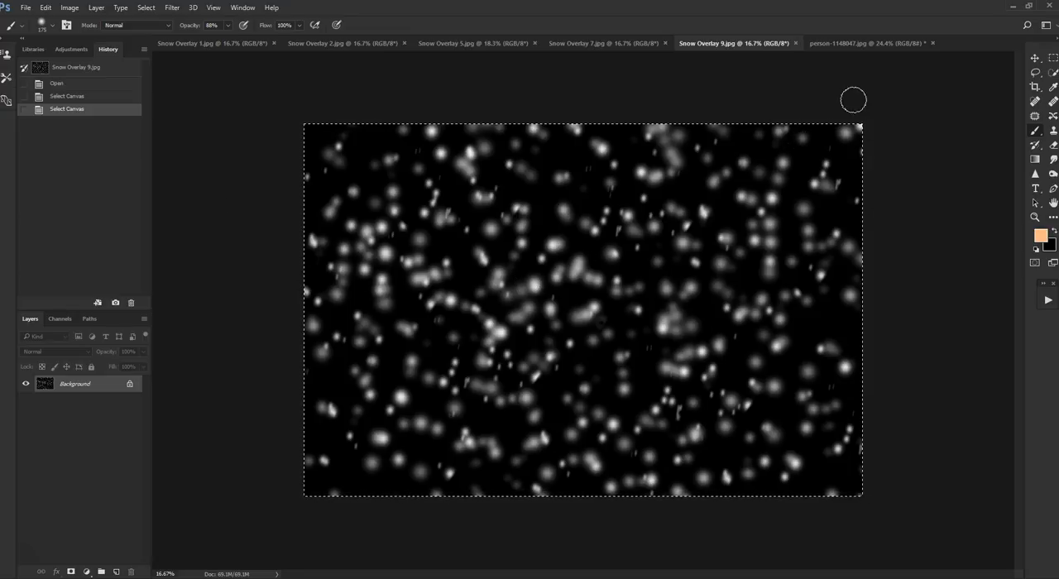
- Add a new layer above the background of person-1148047.jpg and paste the copied snow overlay into it
click(858, 43)
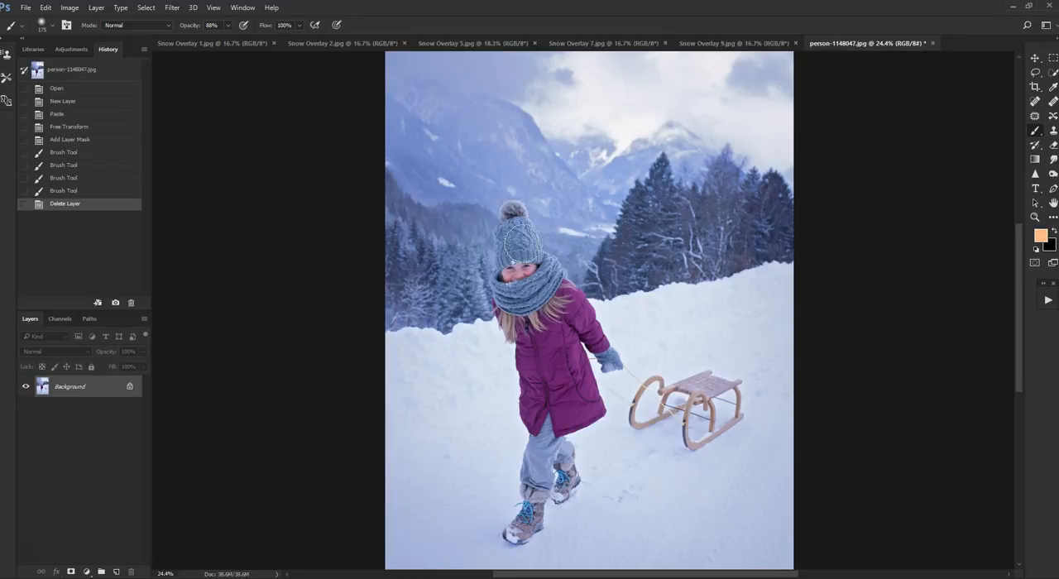
scroll(519, 242, down, 1)
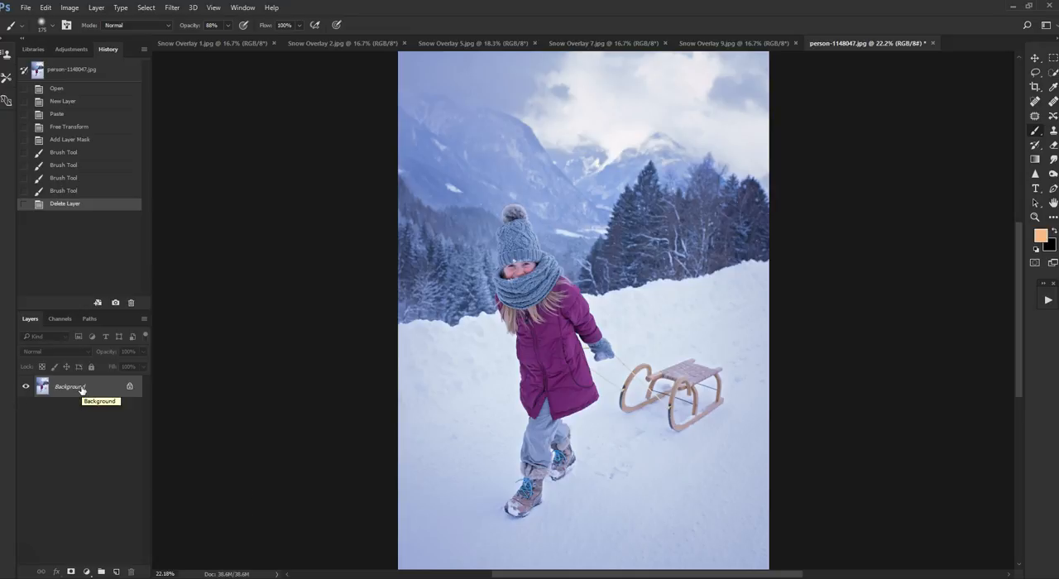
click(116, 572)
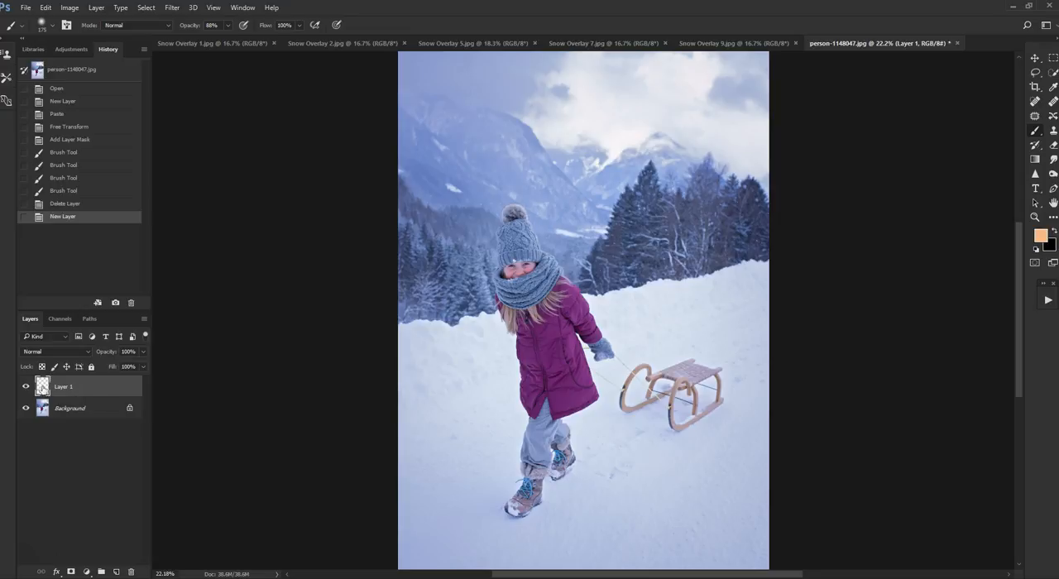
click(45, 7)
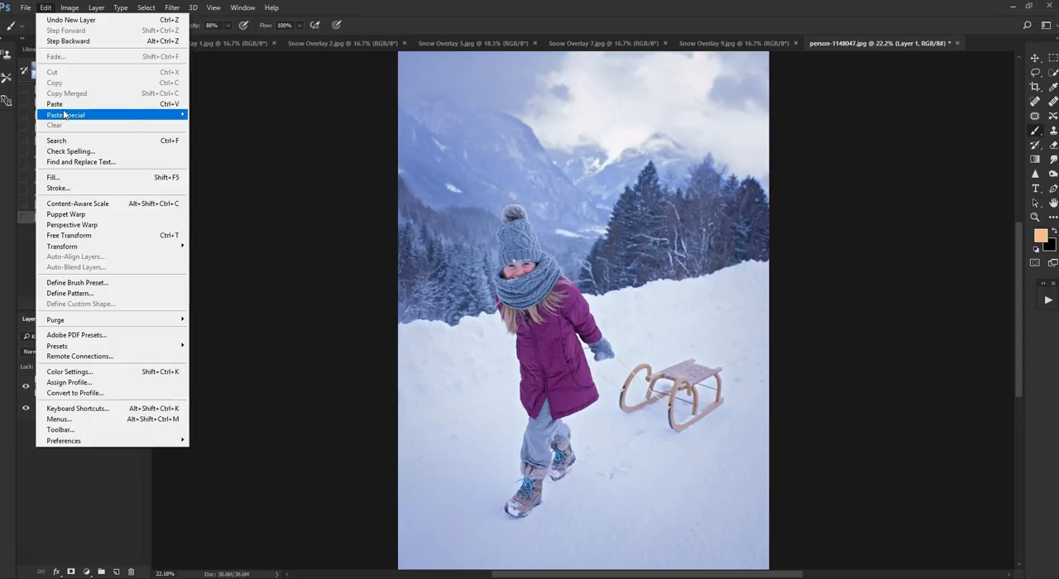
click(189, 320)
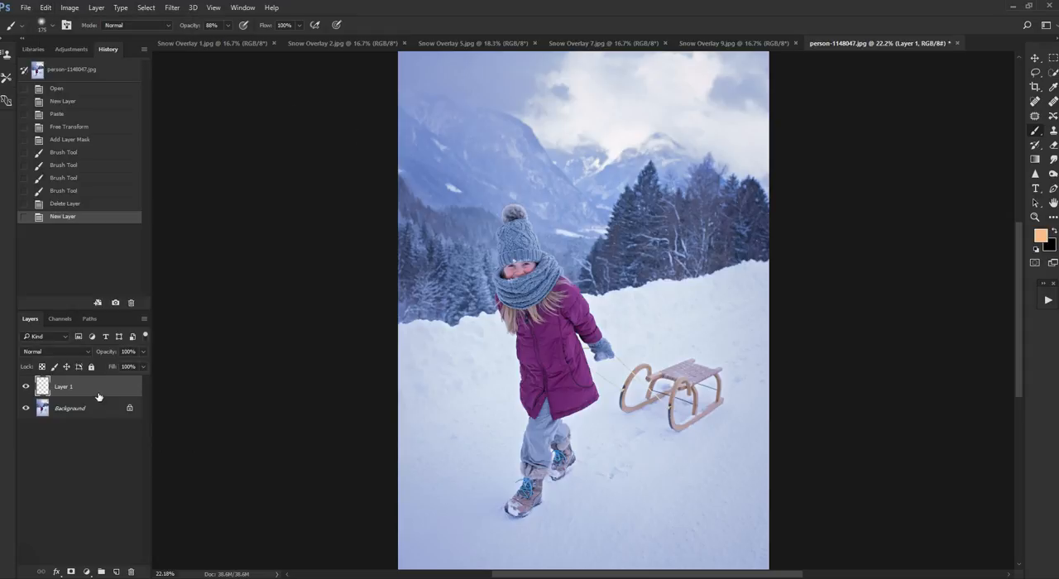
key(ctrl+v)
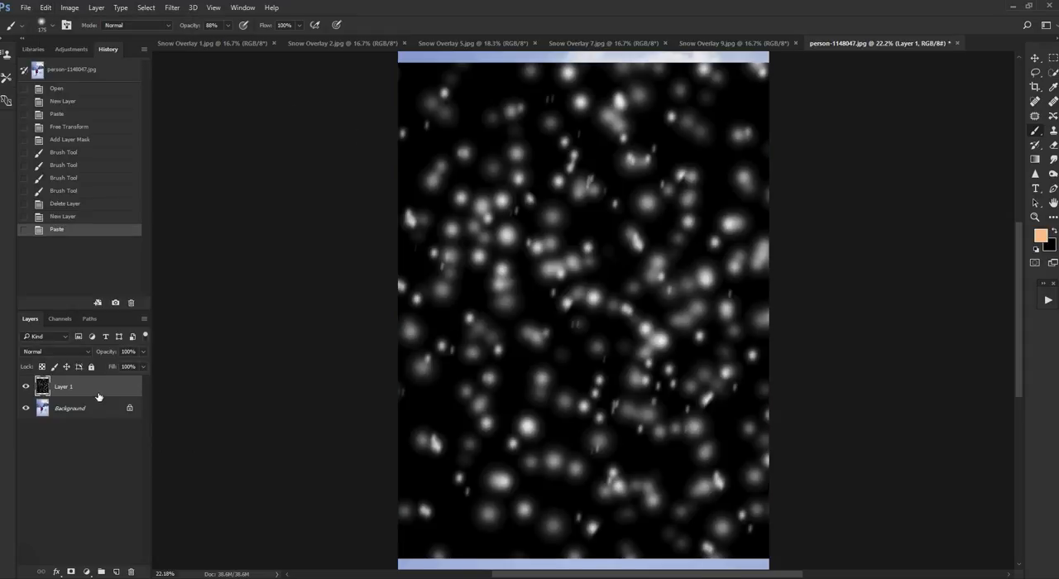
scroll(285, 260, down, 1)
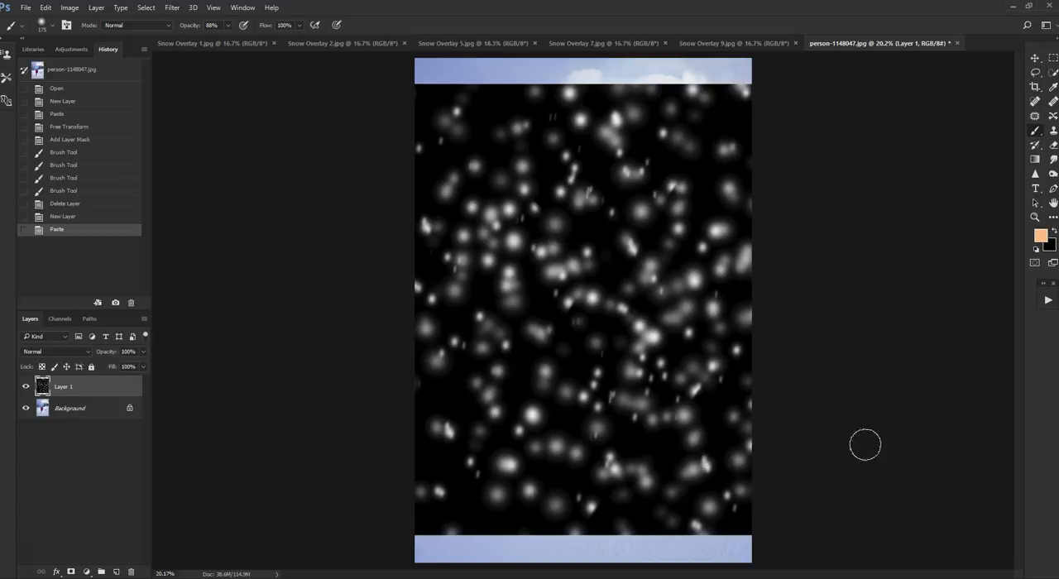
click(1035, 59)
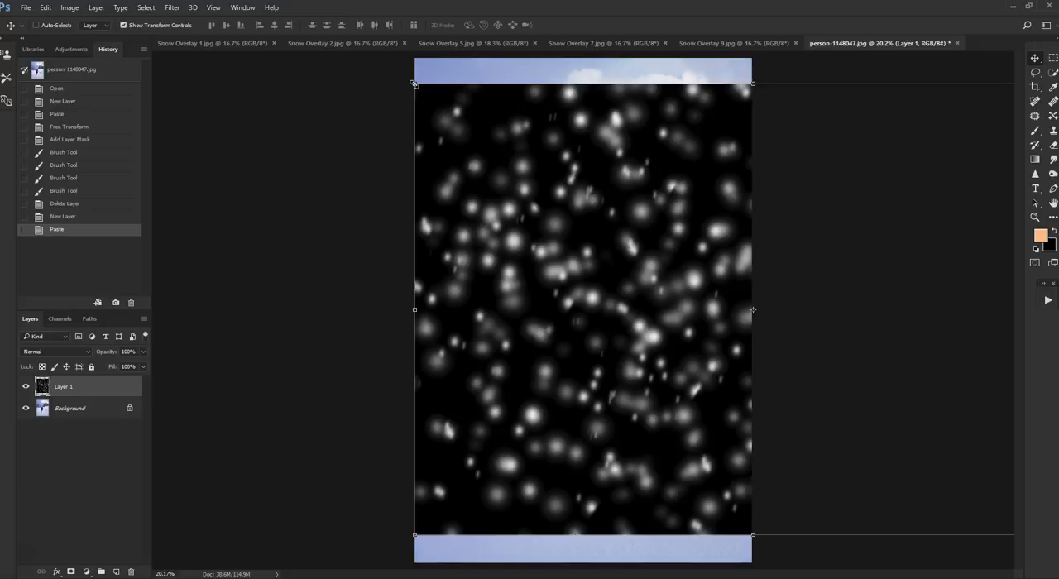
drag(414, 83, 501, 220)
click(469, 25)
drag(415, 83, 439, 100)
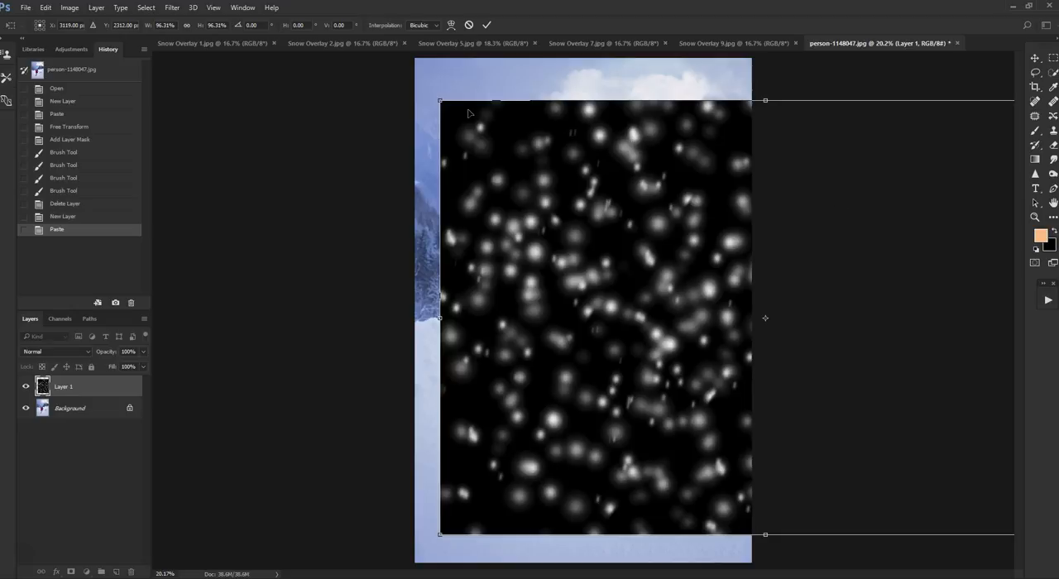
drag(439, 100, 283, 38)
drag(668, 338, 650, 365)
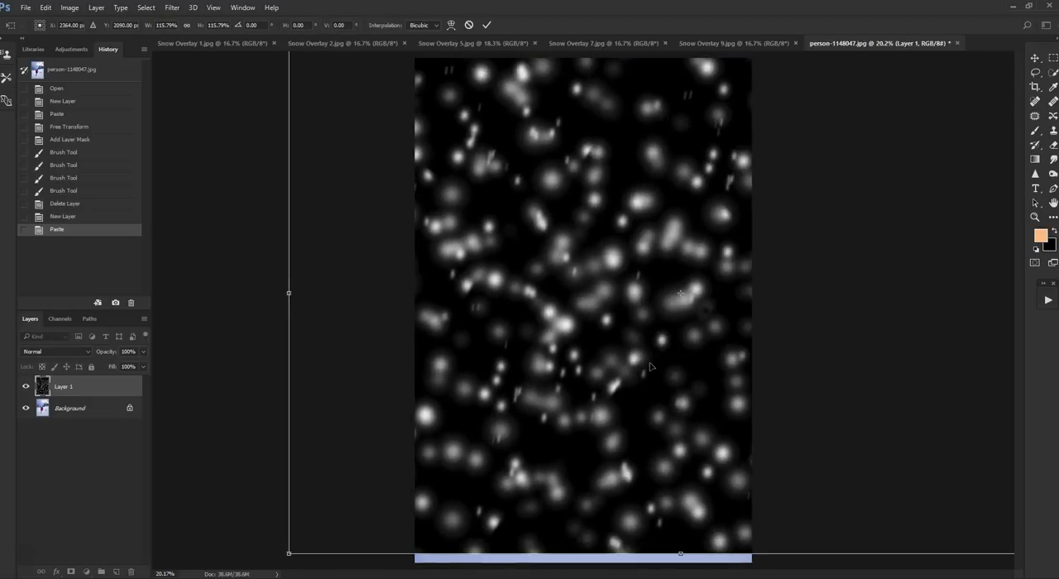
click(469, 25)
- Flip the pasted snow overlay layer horizontally
scroll(797, 201, down, 2)
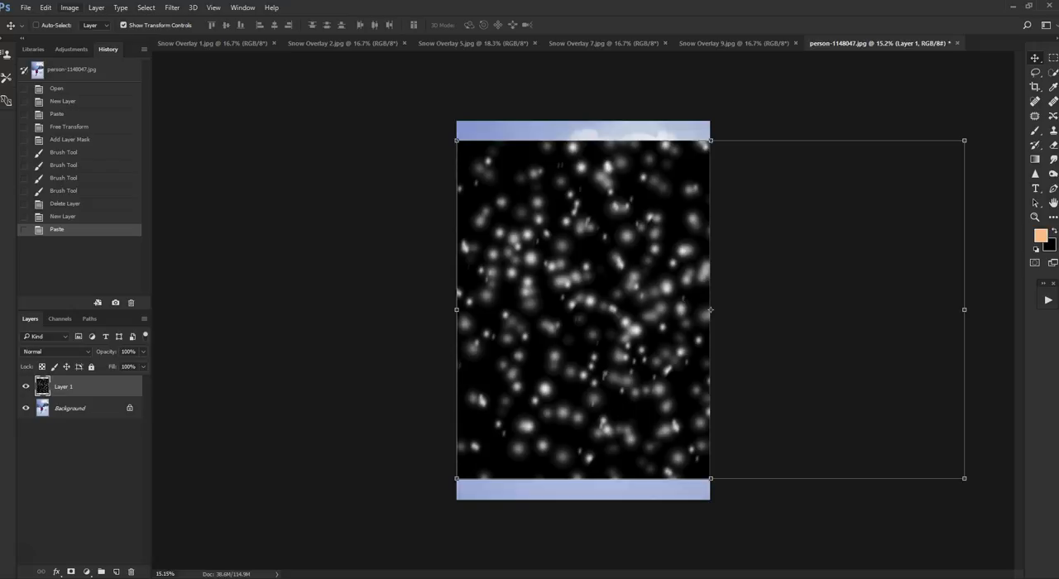
click(73, 9)
mouse_move(46, 10)
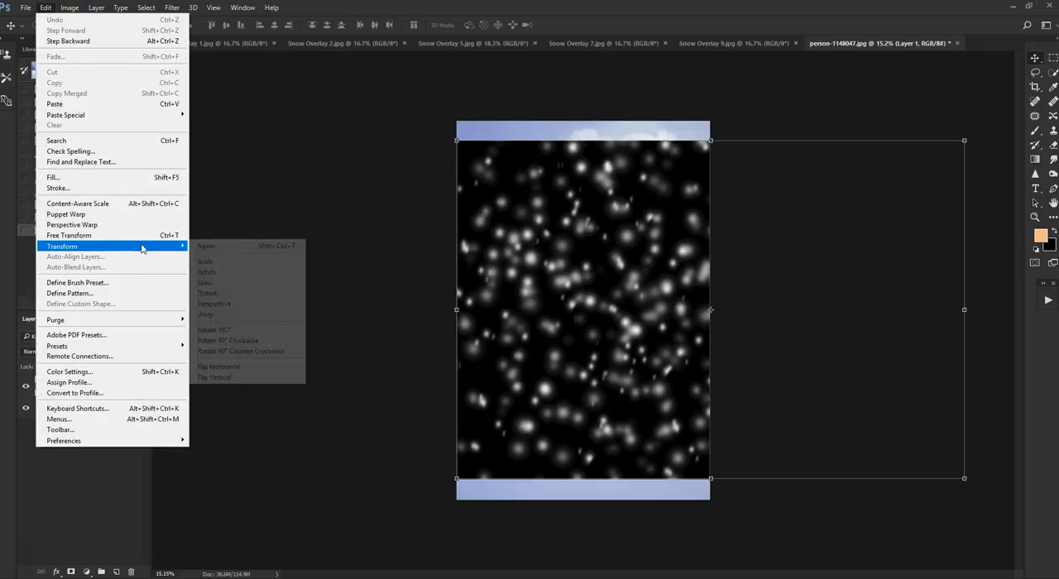
click(267, 230)
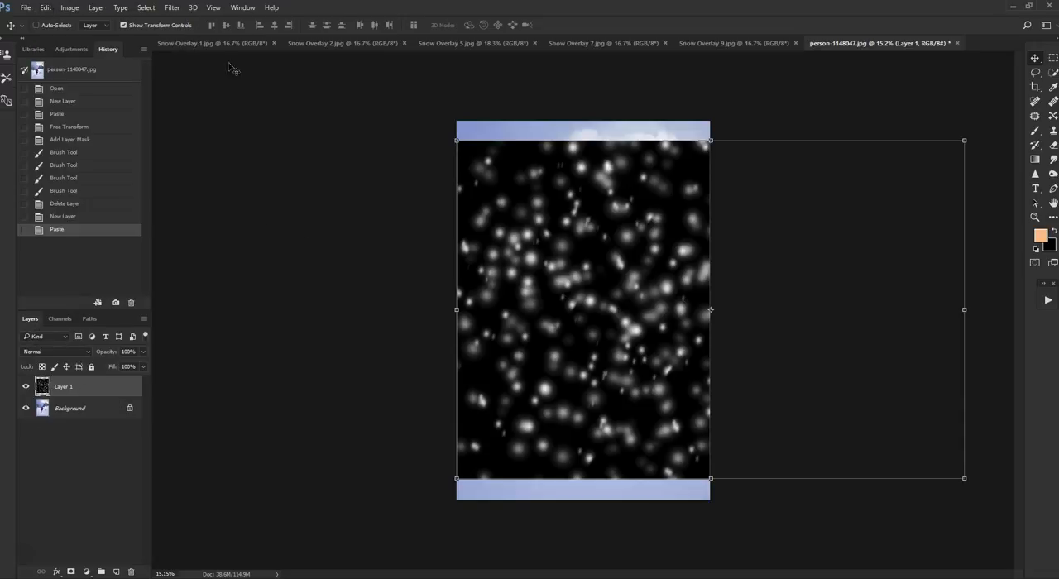
click(70, 8)
mouse_move(55, 10)
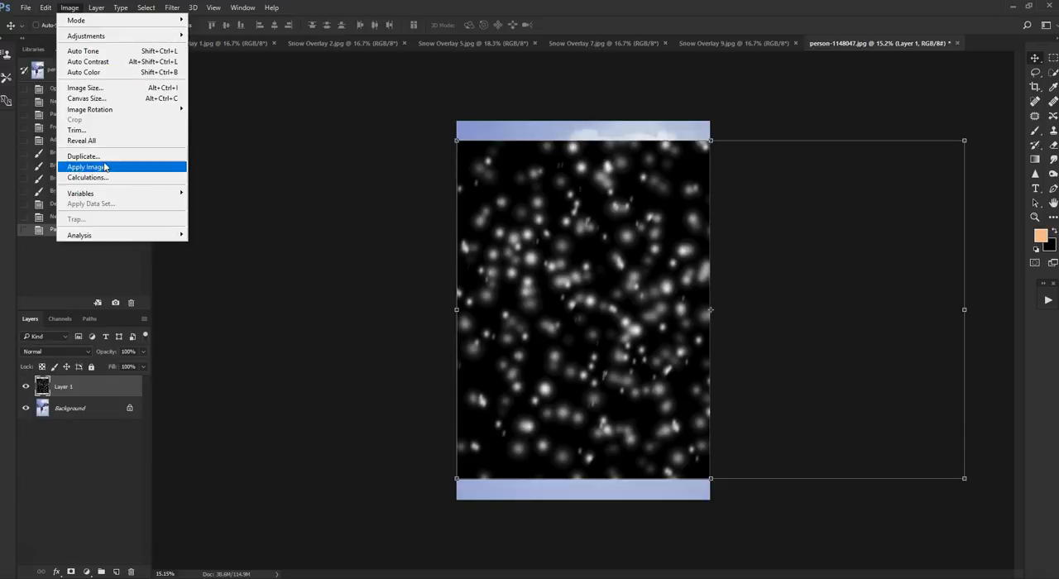
mouse_move(148, 248)
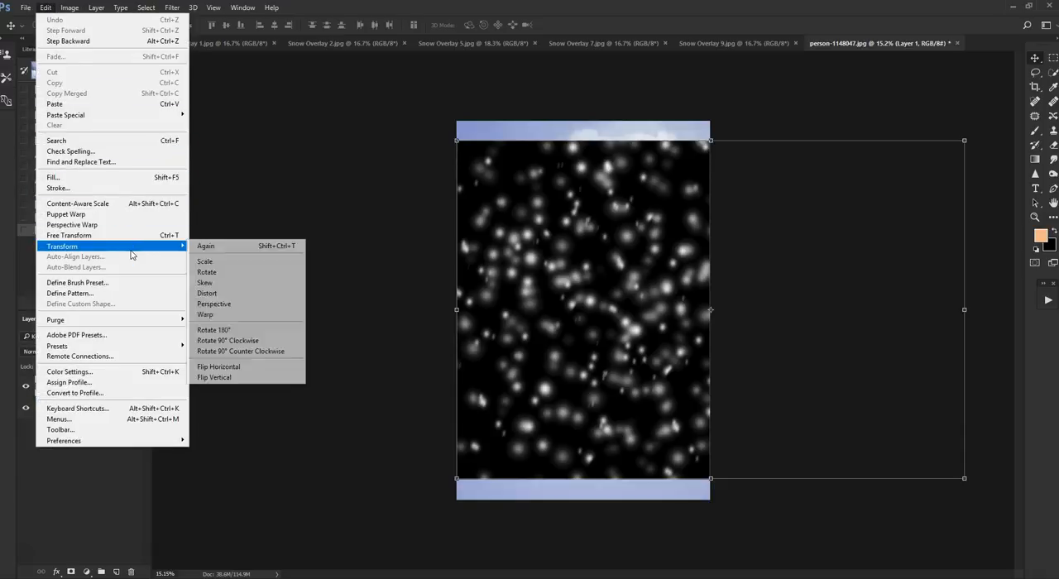
click(269, 368)
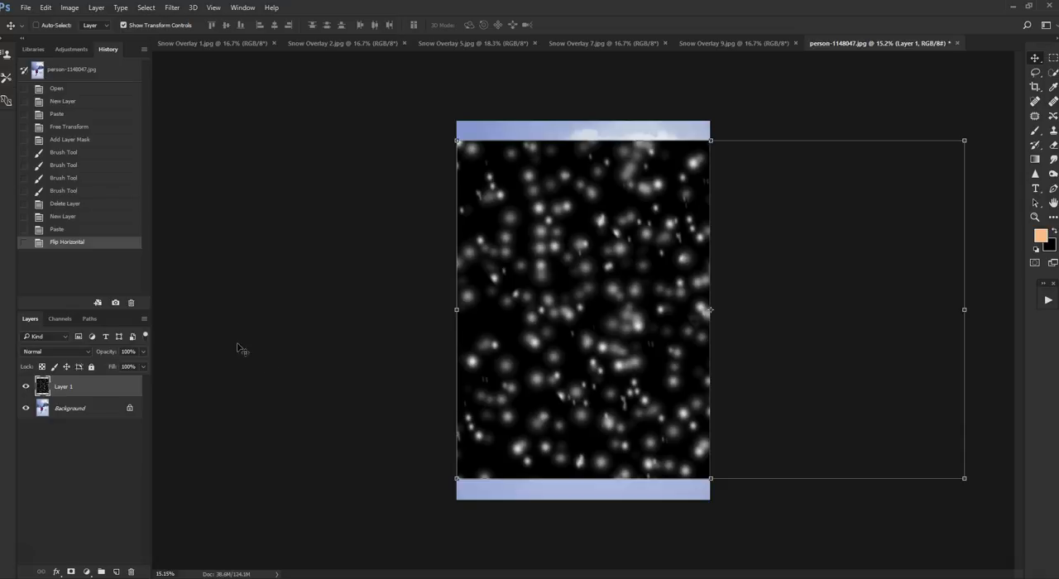
- Flip the pasted snow overlay layer vertically
click(46, 7)
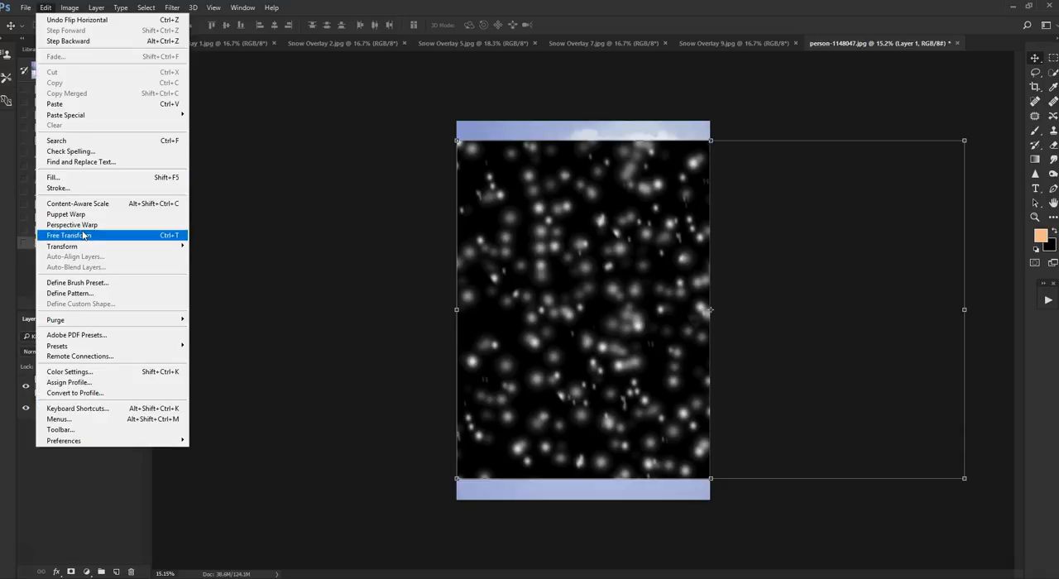
mouse_move(87, 246)
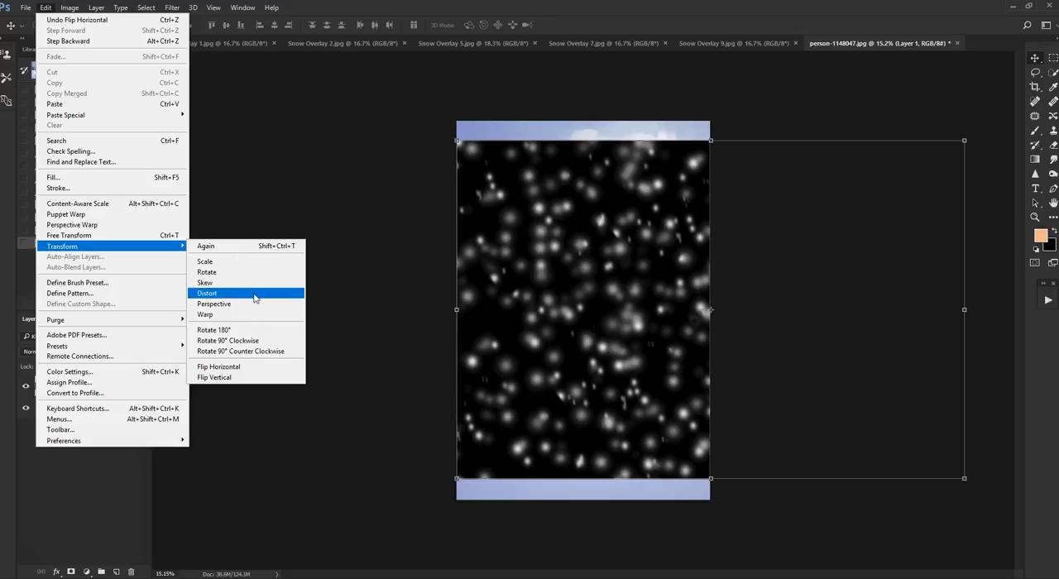
click(263, 378)
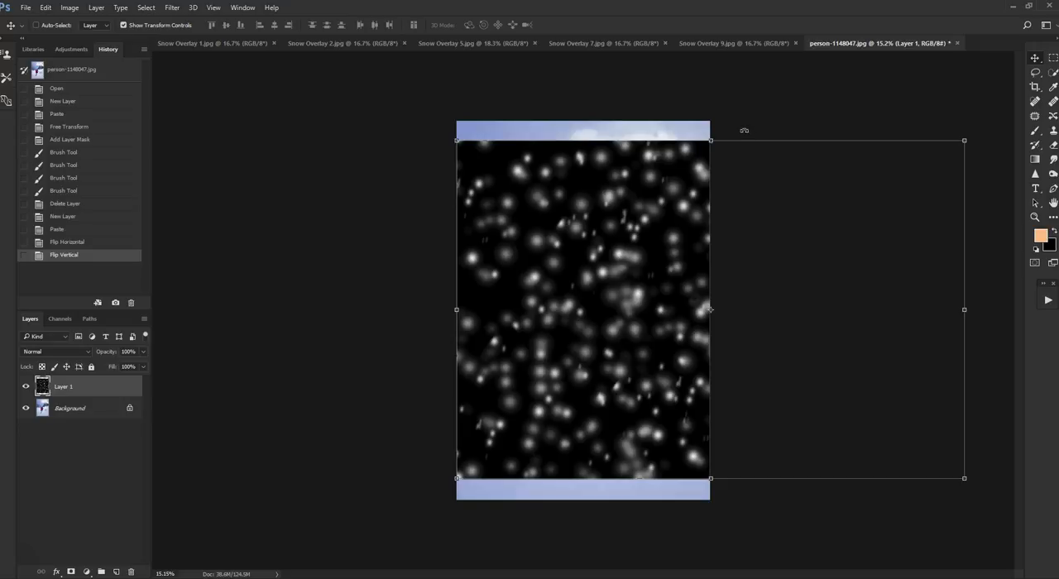
- Undo the vertical and horizontal flips, returning the snow overlay layer to its state right after pasting
click(45, 7)
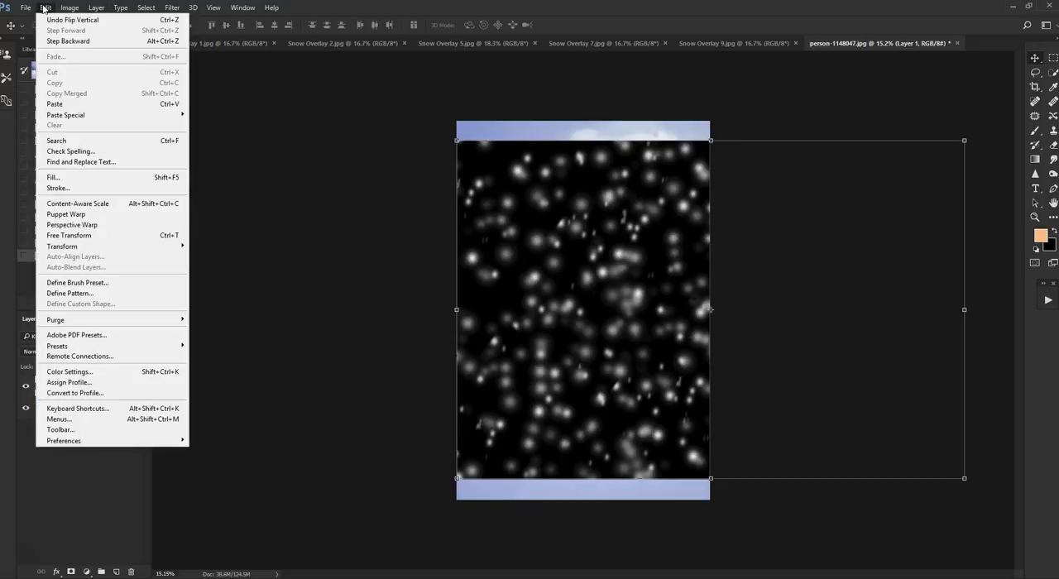
click(66, 41)
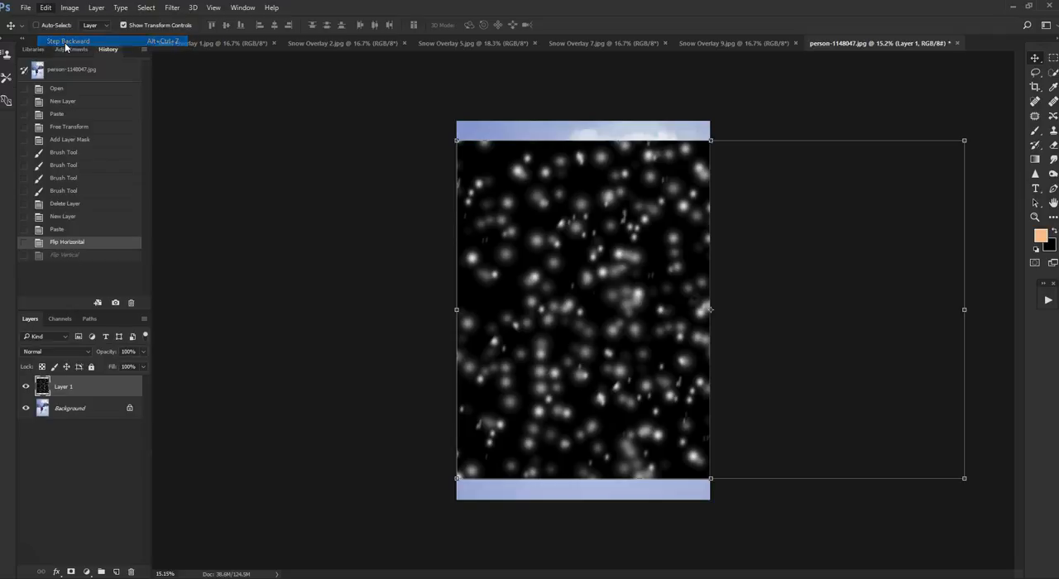
click(45, 8)
click(69, 42)
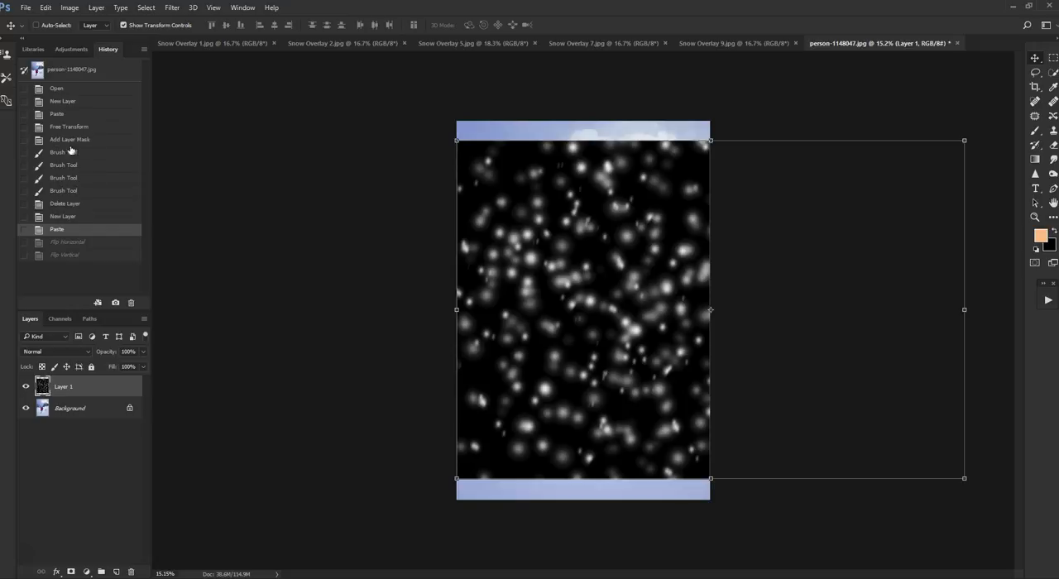
click(68, 220)
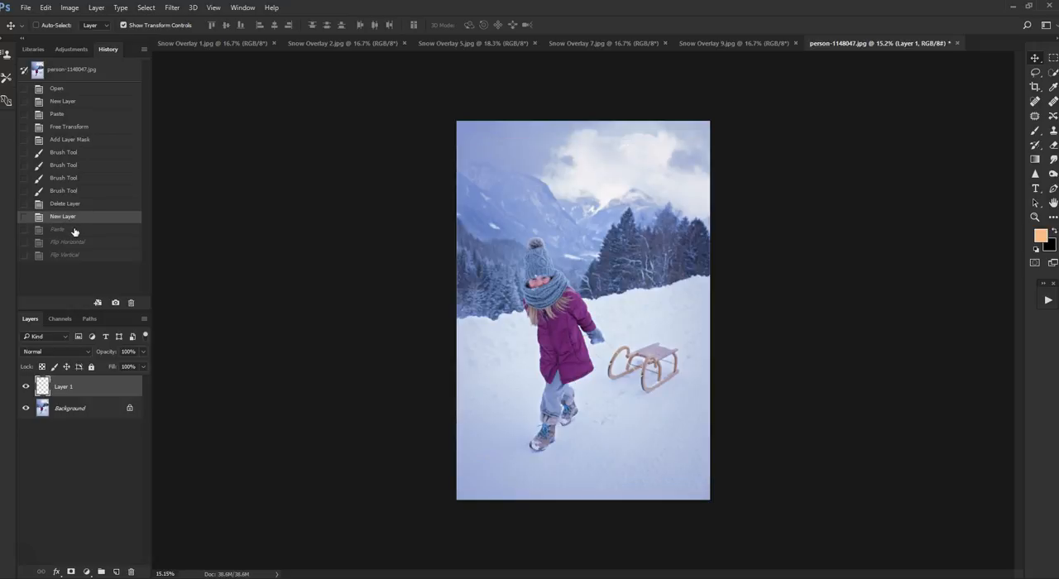
click(74, 229)
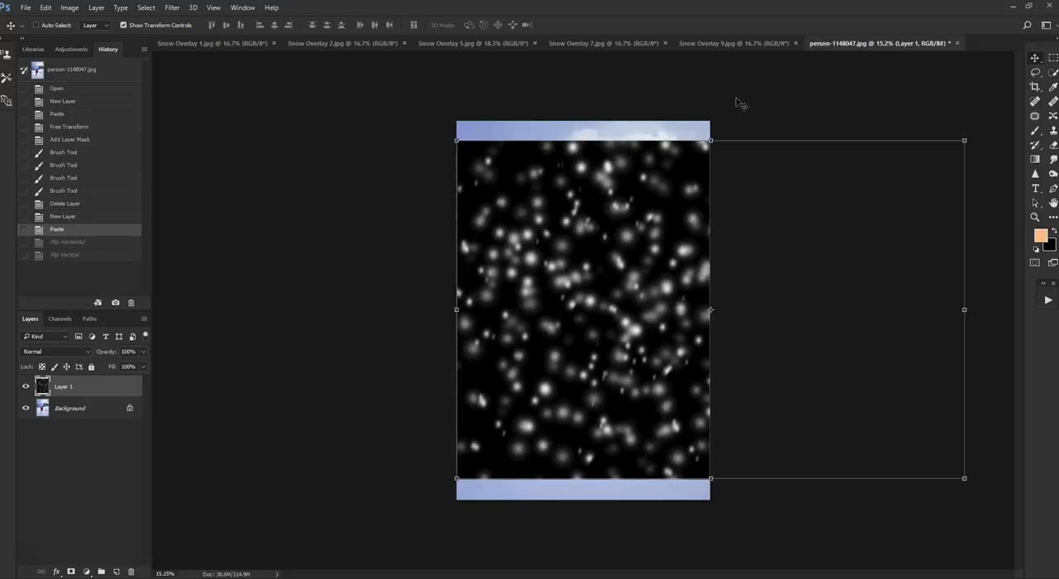
- Rotate the snow overlay about 90° clockwise and scale it proportionally to about 82%, positioned so that it covers the whole photo
drag(759, 130, 803, 277)
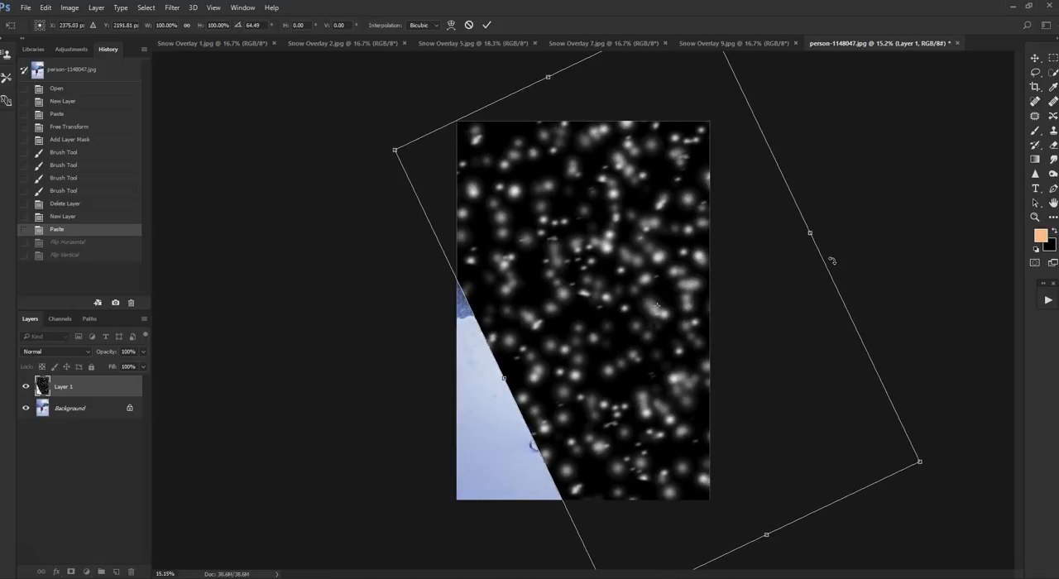
drag(832, 261, 826, 323)
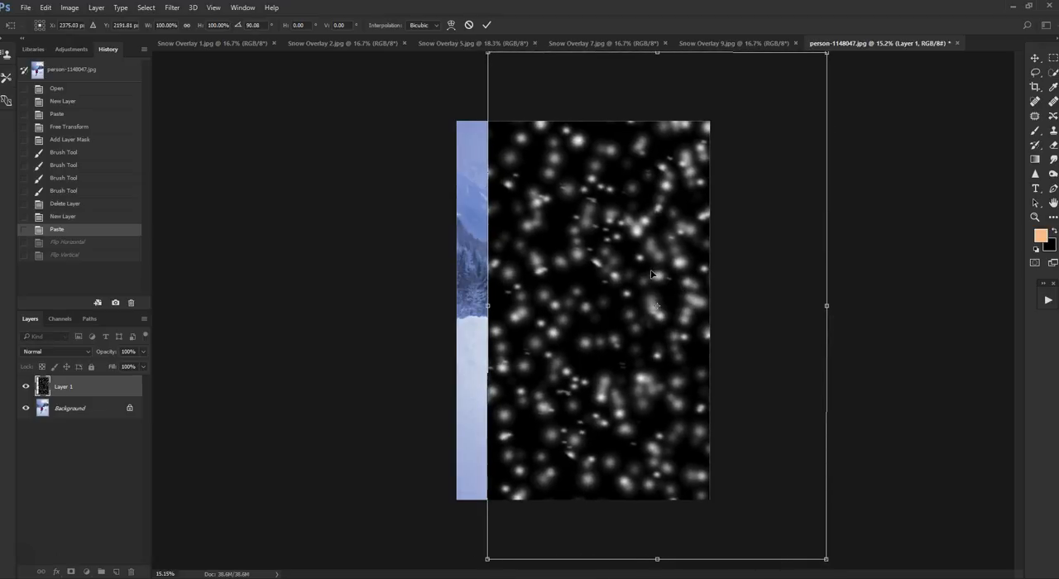
drag(651, 273, 594, 277)
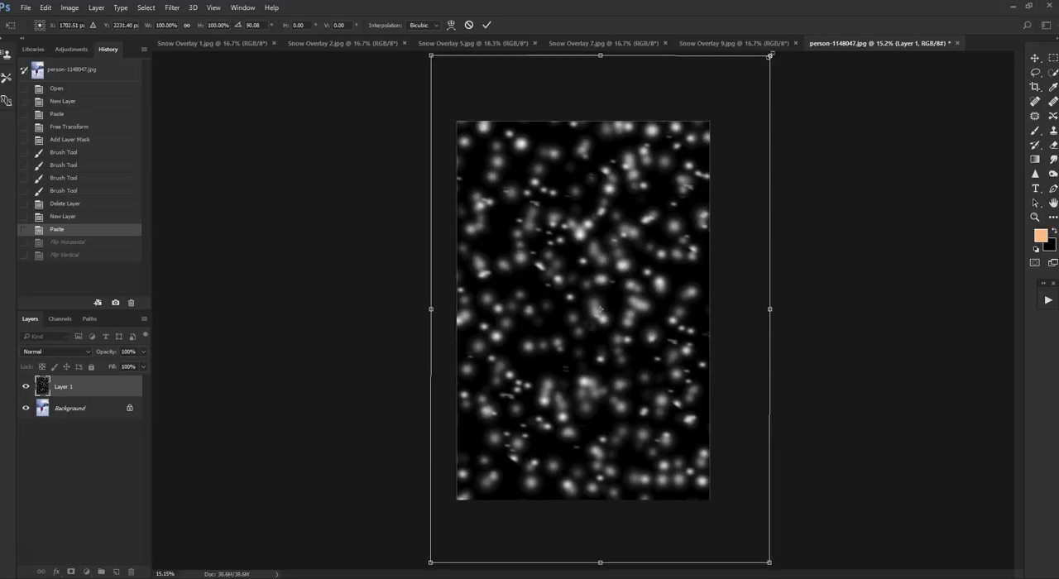
drag(770, 55, 709, 144)
drag(689, 228, 697, 198)
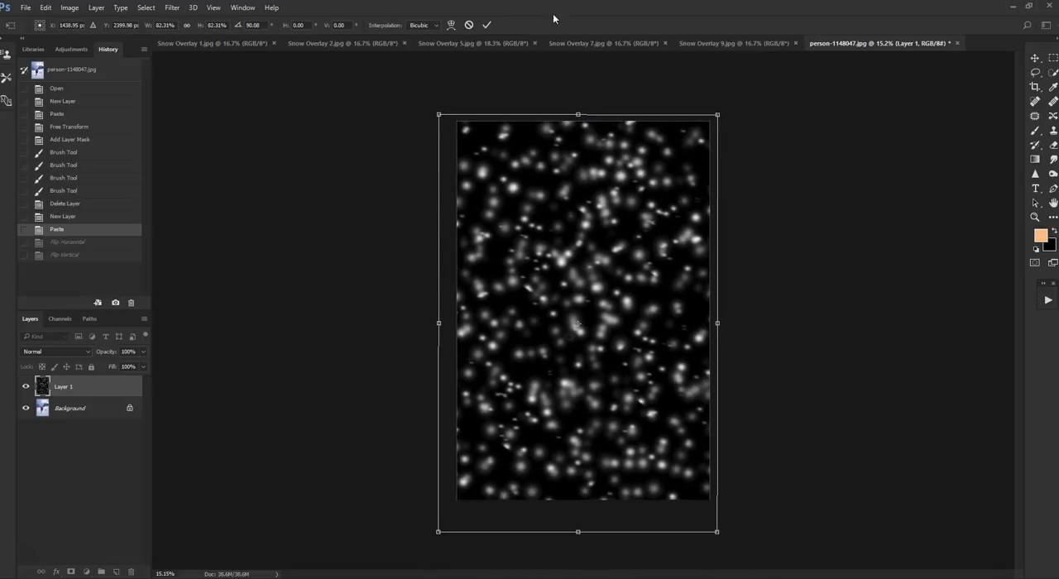
click(490, 25)
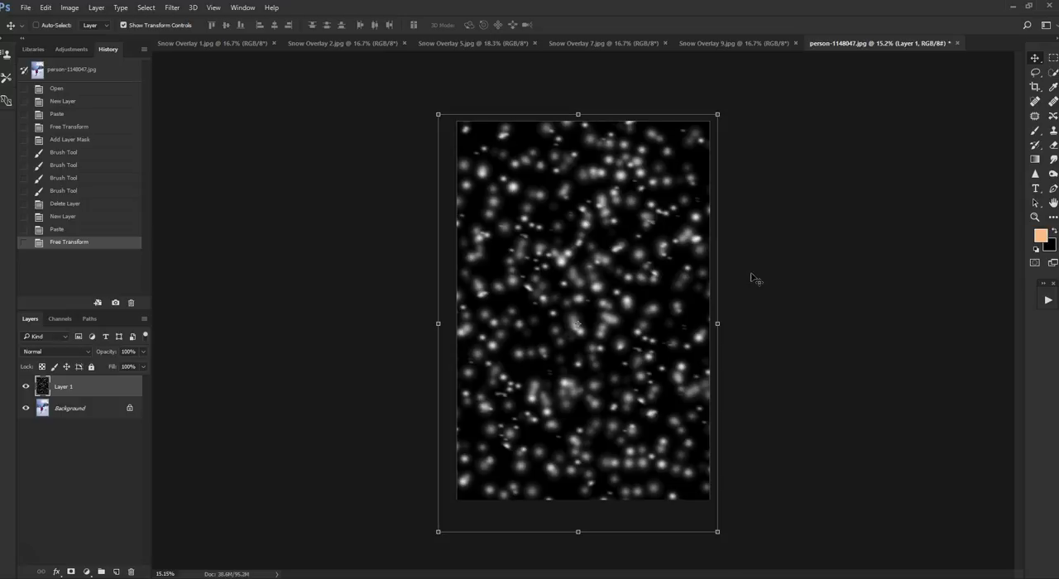
- Try the Overlay, Lighten and Hard Light blend modes on the snow overlay layer
scroll(784, 239, down, 1)
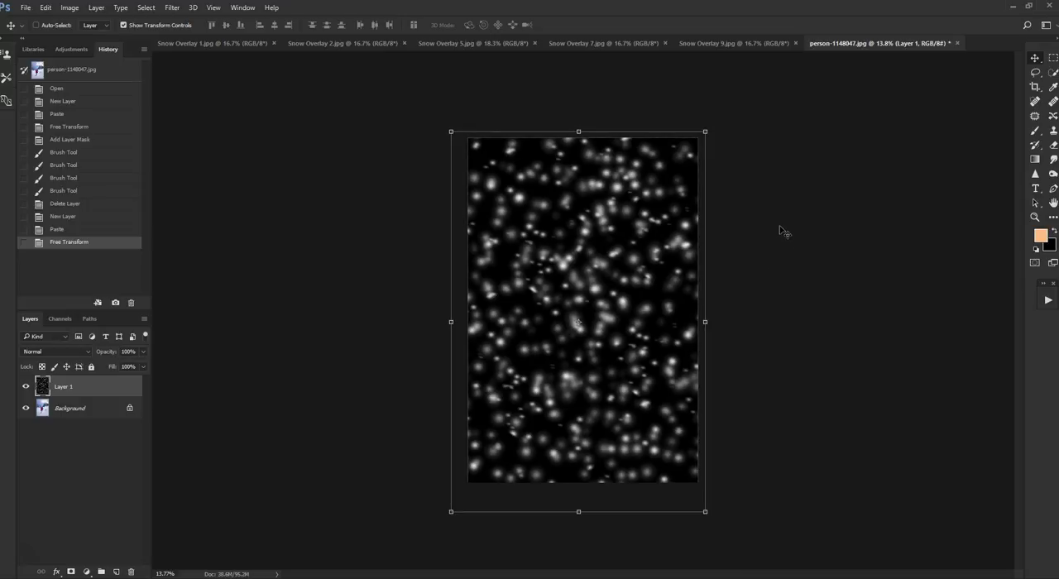
click(87, 355)
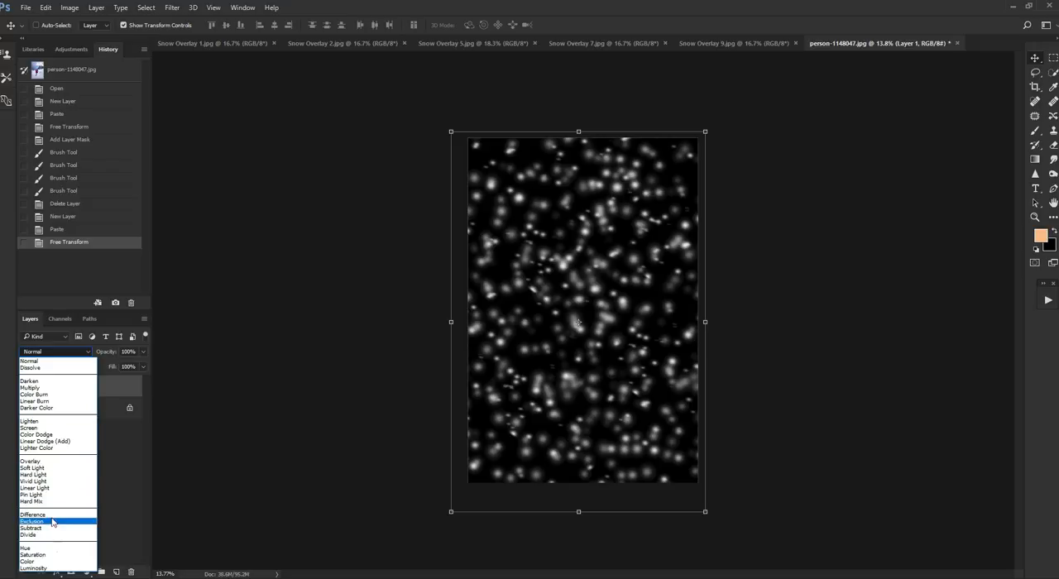
click(64, 461)
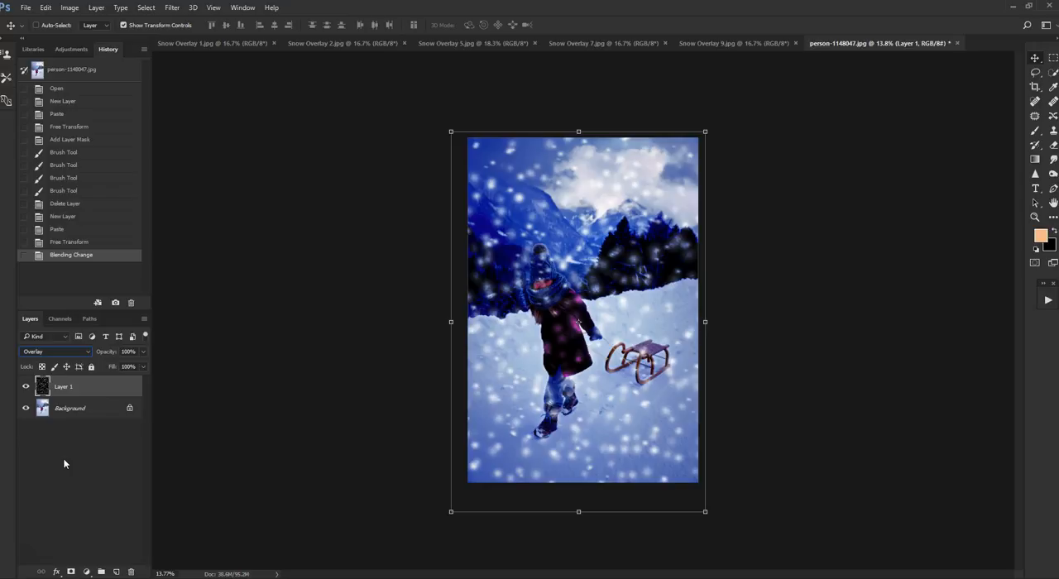
click(88, 353)
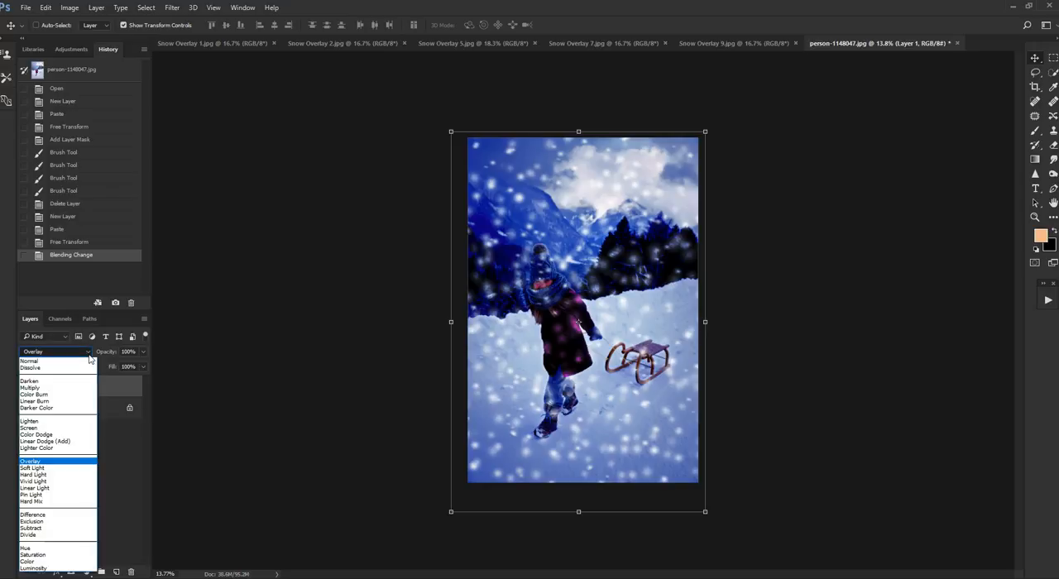
click(66, 421)
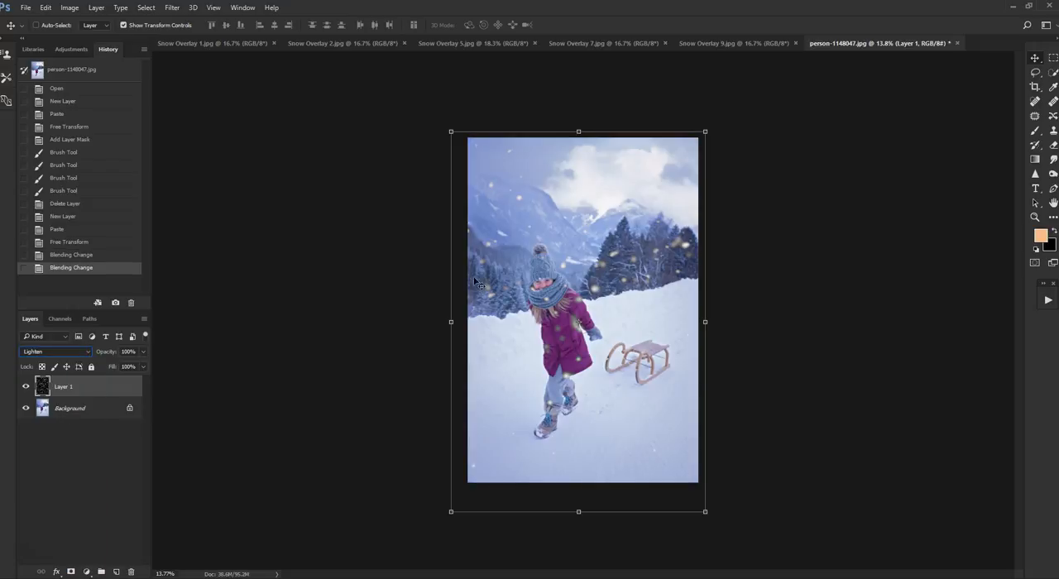
click(88, 354)
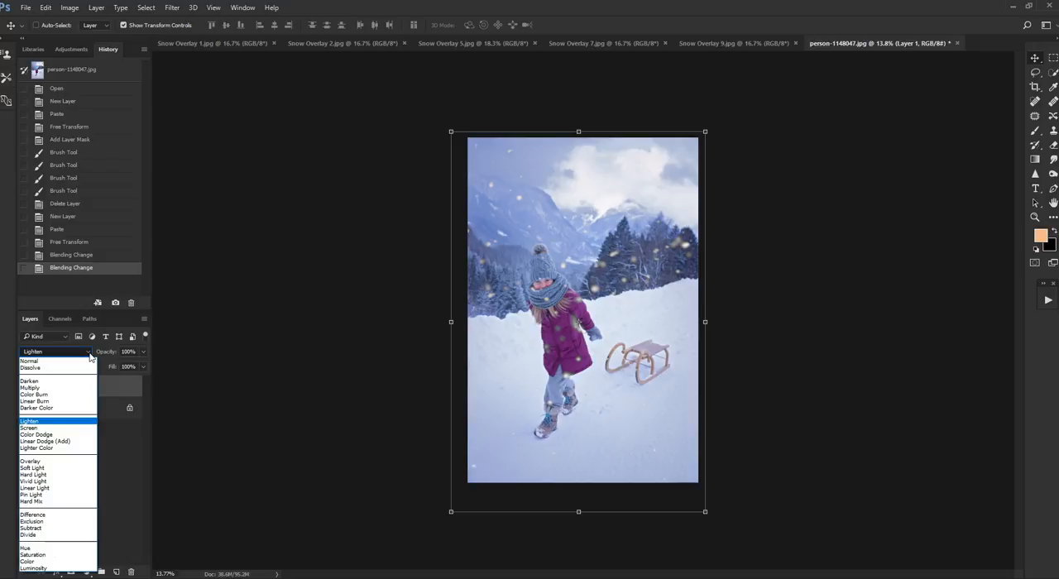
click(47, 463)
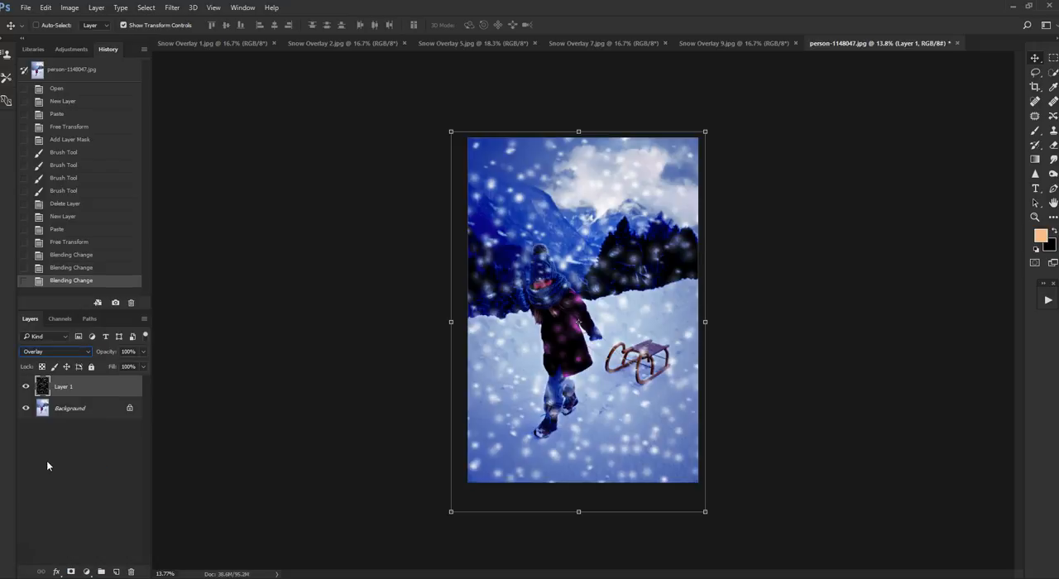
click(90, 354)
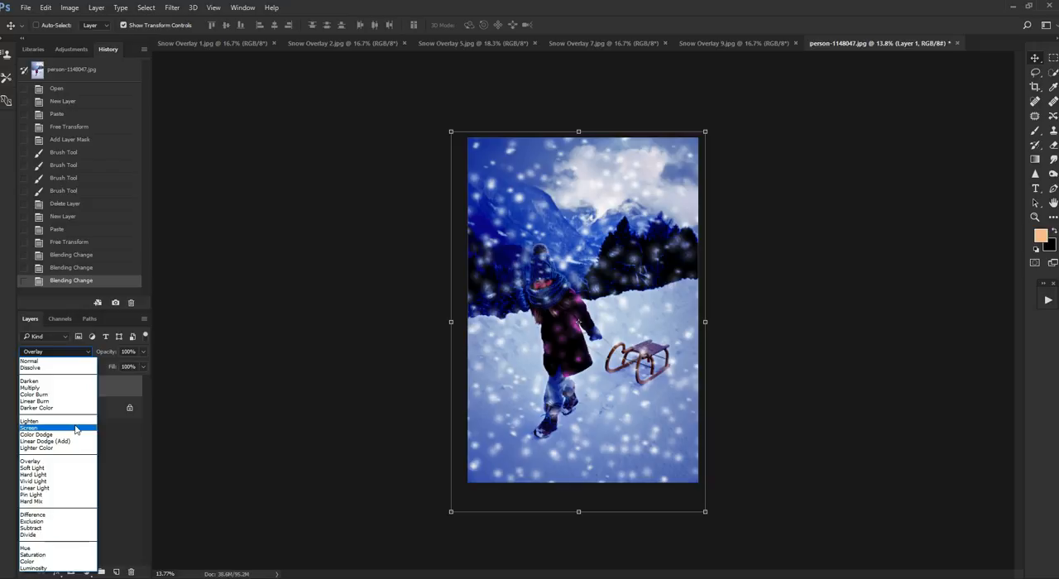
click(66, 475)
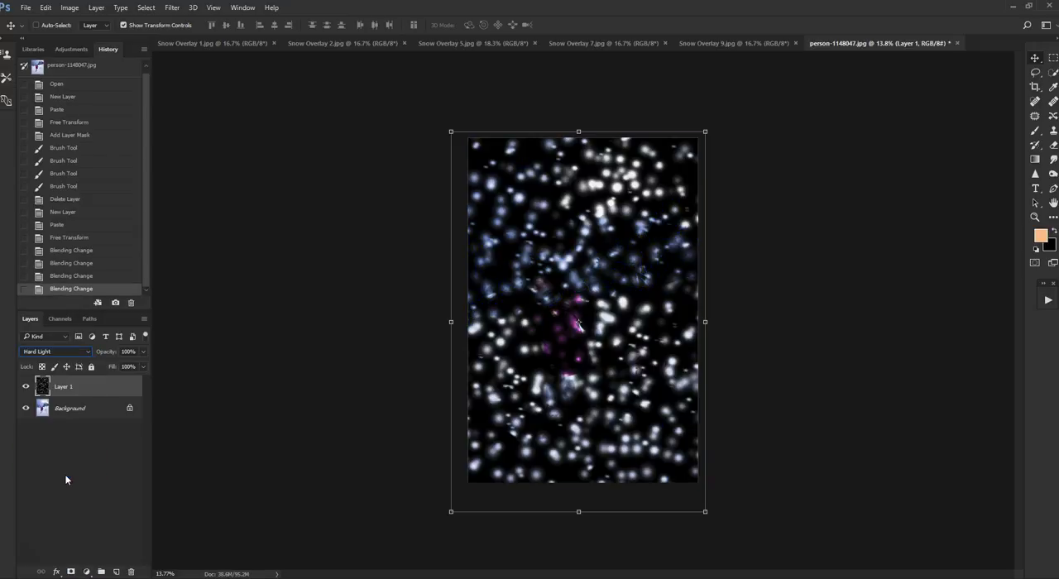
- Set the snow overlay layer's blend mode to Screen and keep that layer selected
click(89, 354)
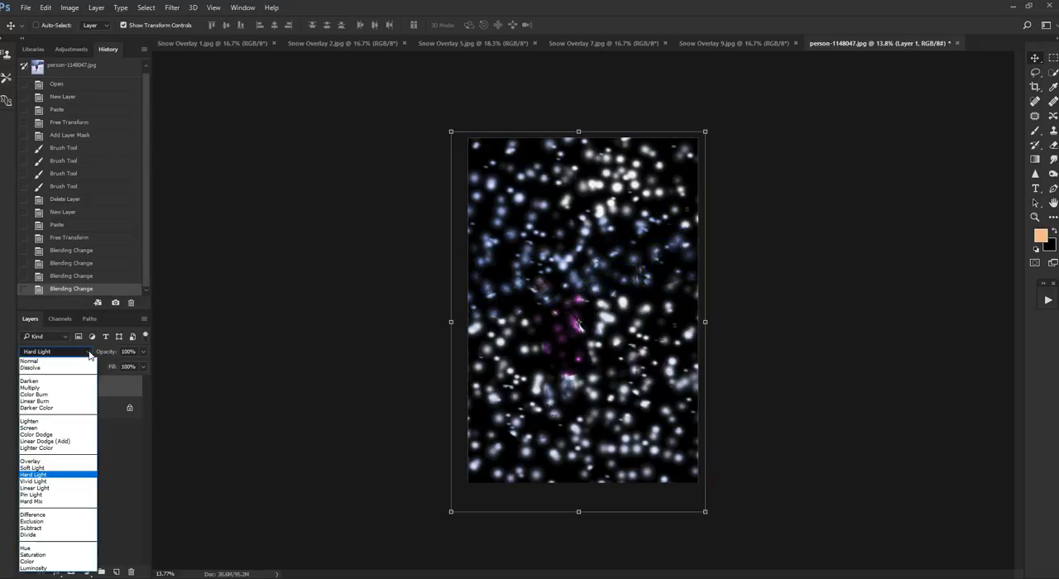
click(73, 429)
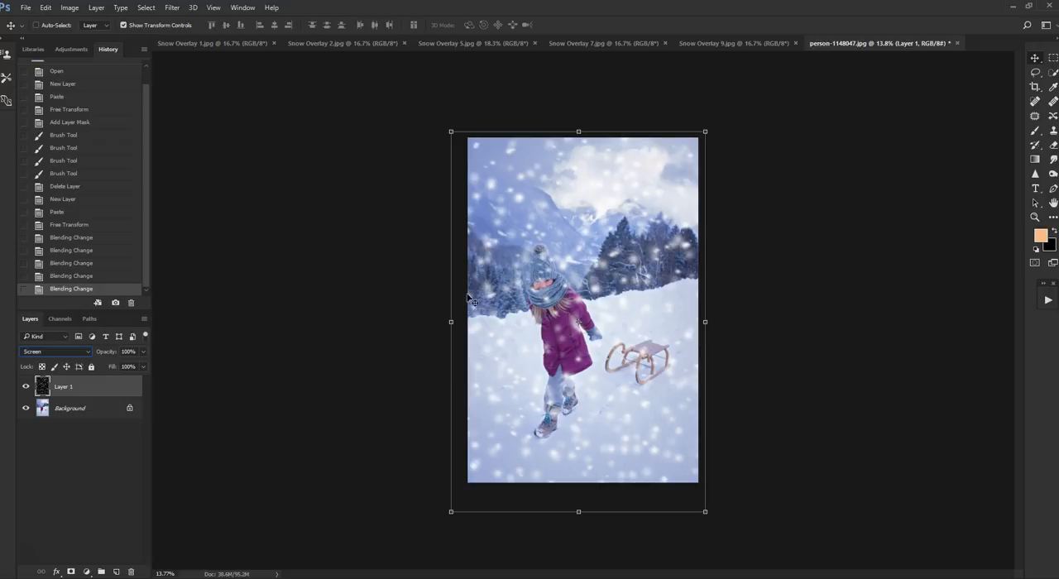
click(87, 411)
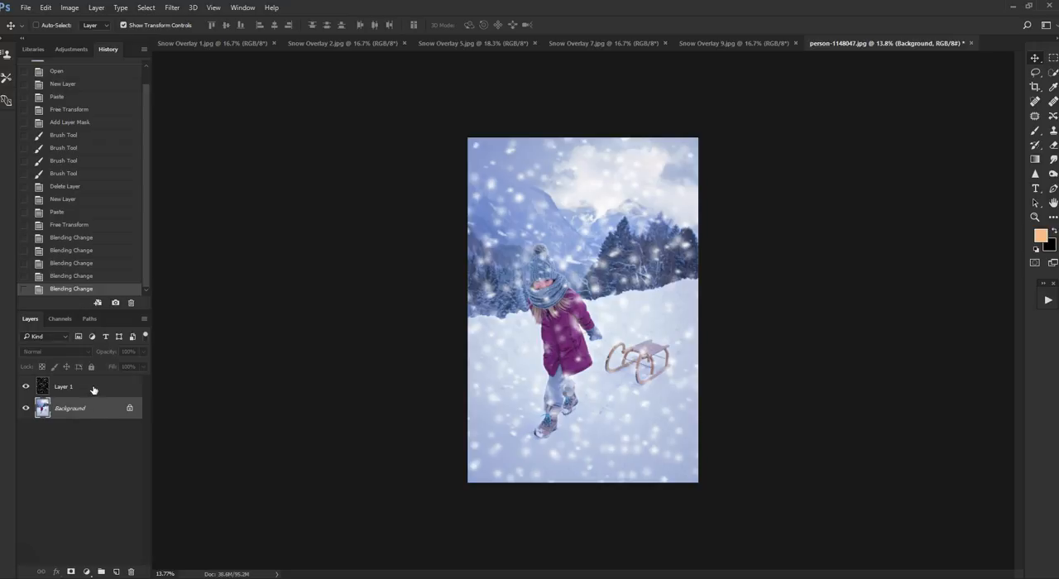
click(95, 388)
- Examine the blended snowflakes over the child, sled and background at several zoom levels
scroll(662, 262, up, 3)
scroll(735, 256, down, 1)
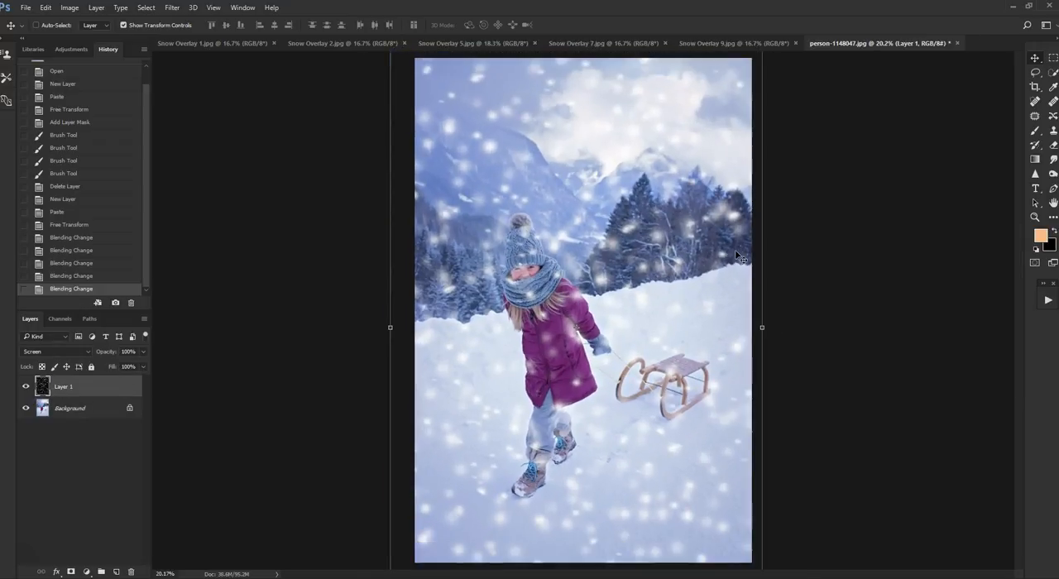
scroll(836, 265, down, 1)
scroll(830, 273, up, 1)
scroll(830, 280, down, 1)
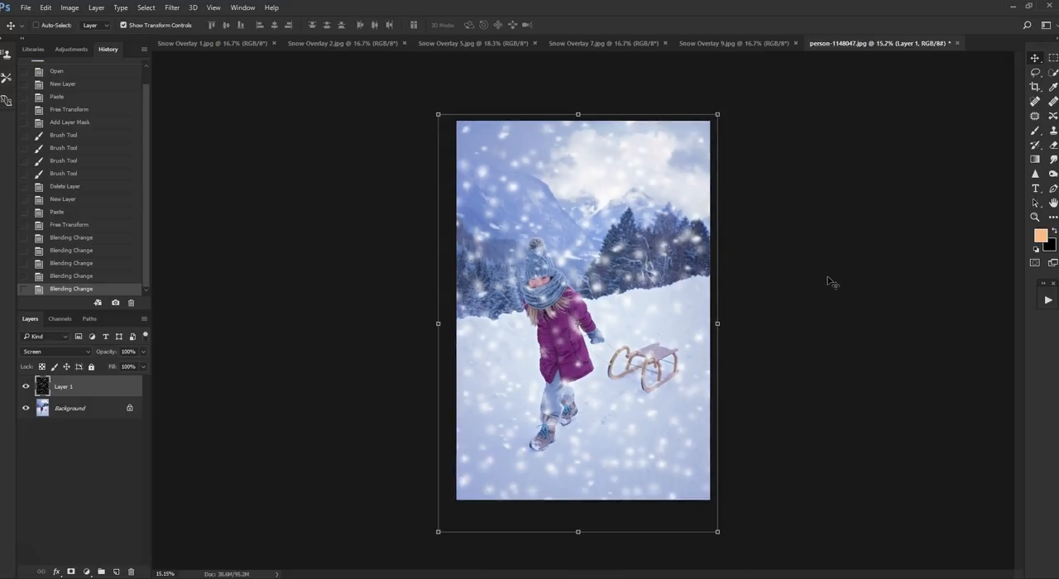
scroll(830, 279, up, 1)
click(214, 8)
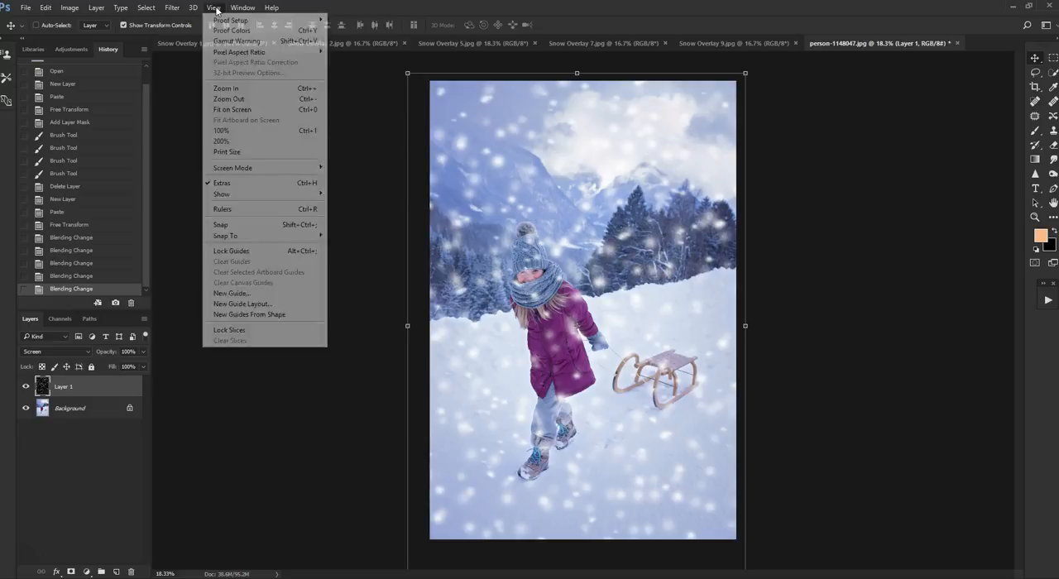
click(903, 147)
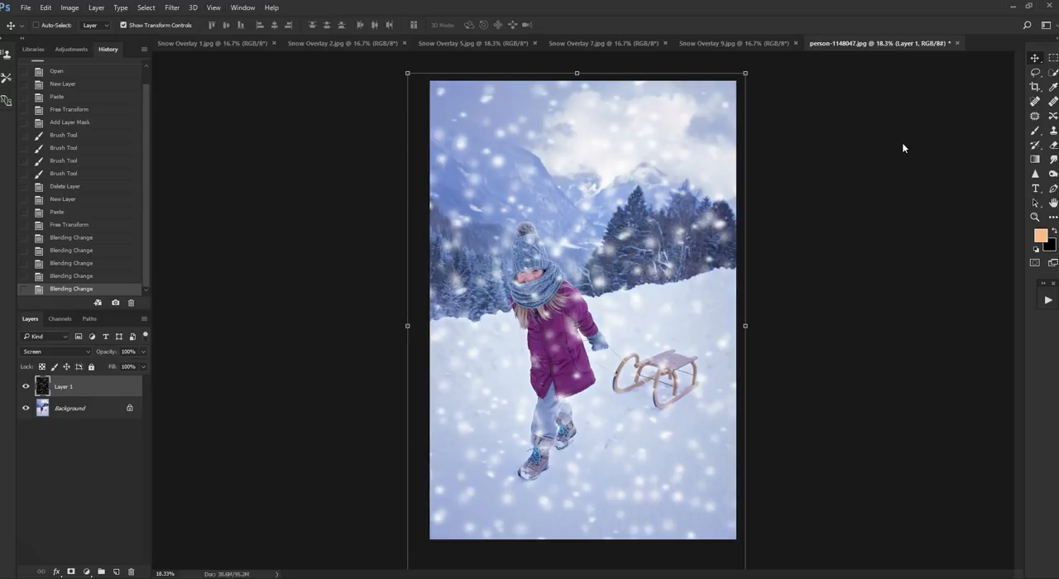
scroll(815, 253, down, 2)
scroll(815, 253, up, 2)
scroll(815, 253, down, 2)
scroll(815, 253, up, 2)
scroll(815, 253, down, 1)
scroll(815, 253, up, 1)
- Lower the snow overlay layer's opacity to 62%
click(144, 353)
mouse_move(143, 370)
mouse_down()
mouse_move(112, 370)
mouse_move(125, 372)
mouse_up()
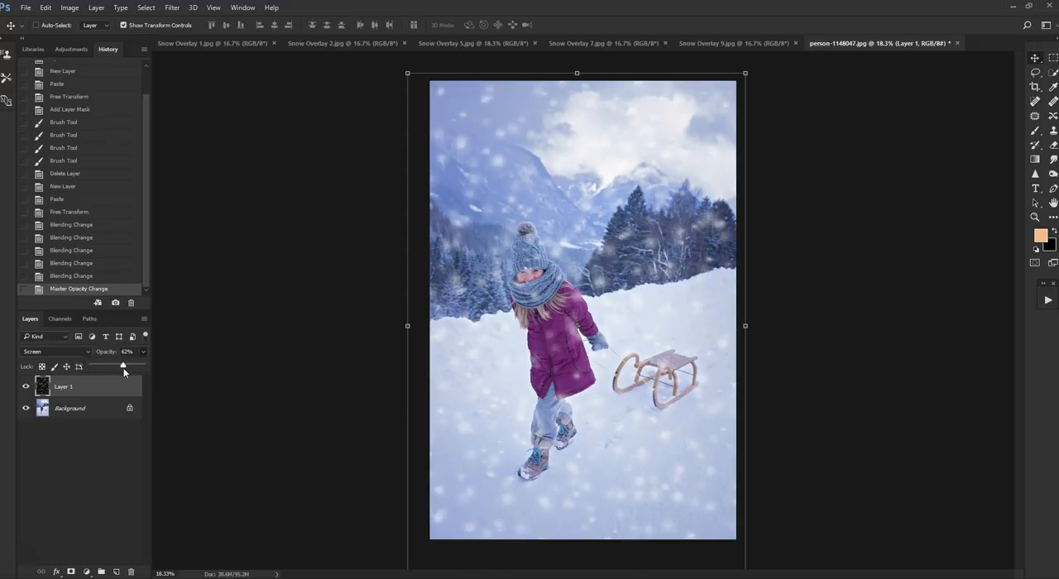
click(198, 368)
- Add a layer mask to the snow overlay layer and activate the Brush tool with black as the foreground colour
scroll(584, 331, up, 2)
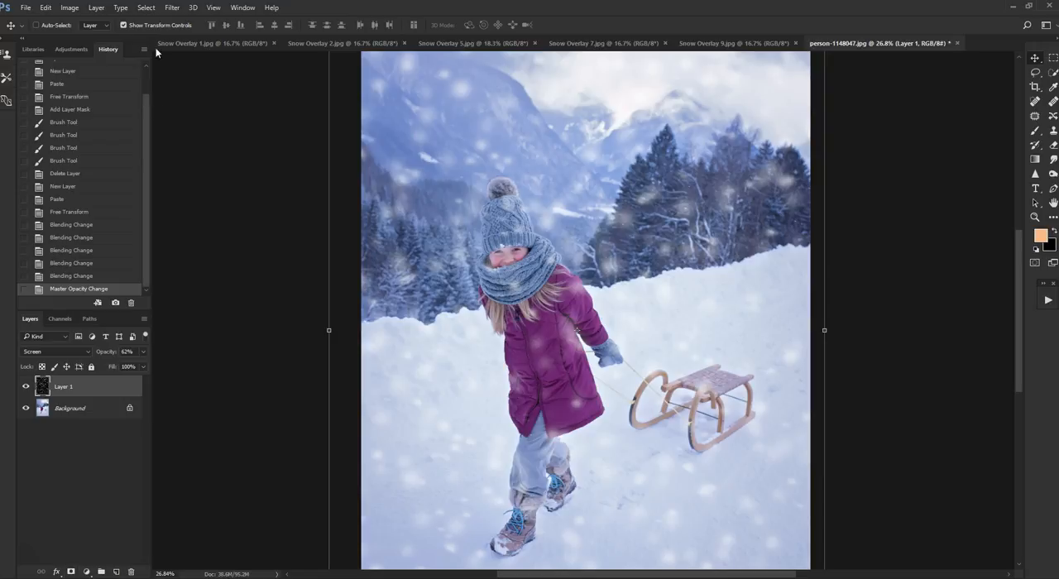
click(96, 8)
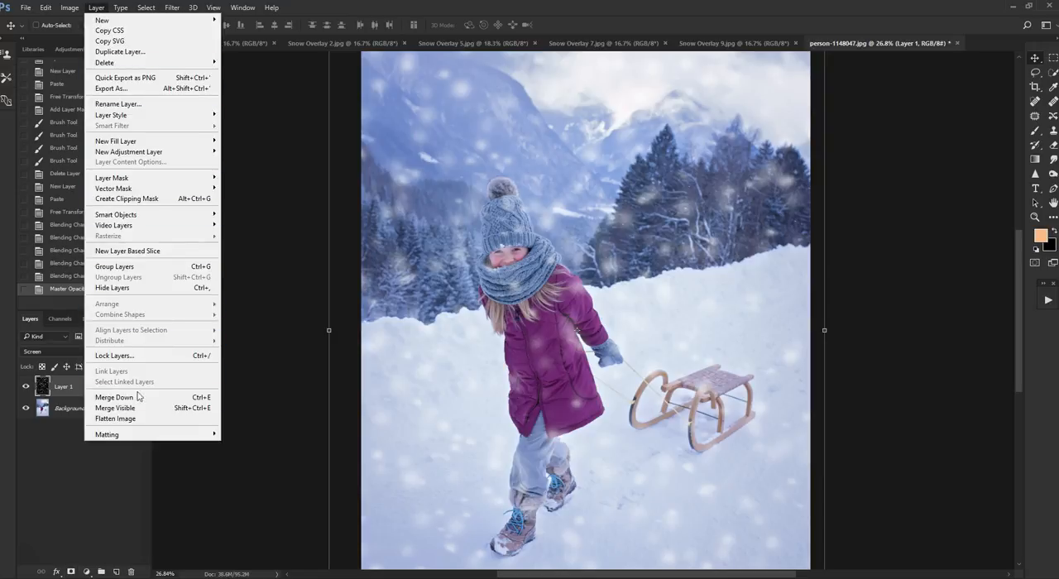
click(265, 245)
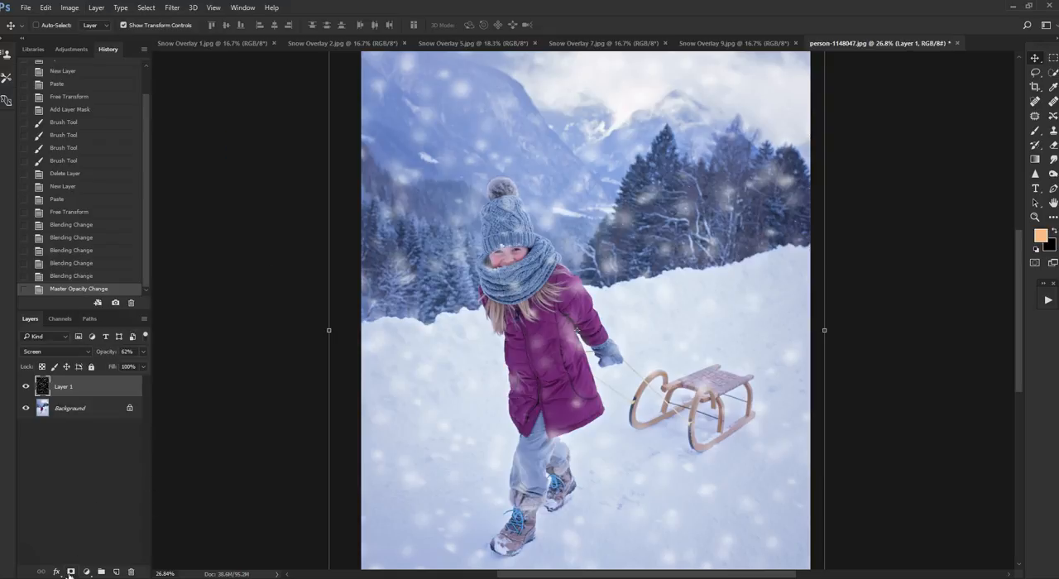
click(71, 572)
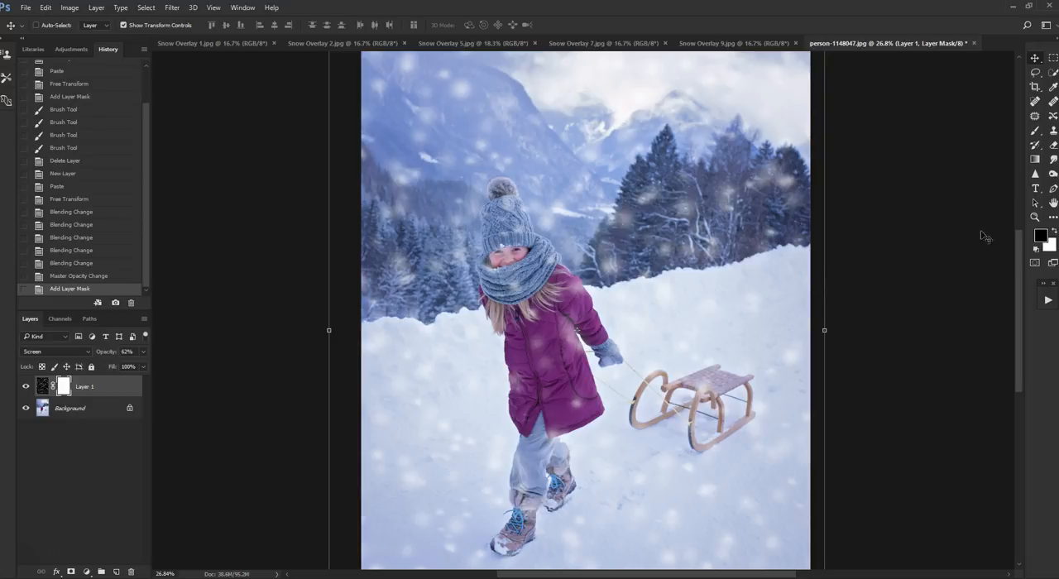
click(1041, 131)
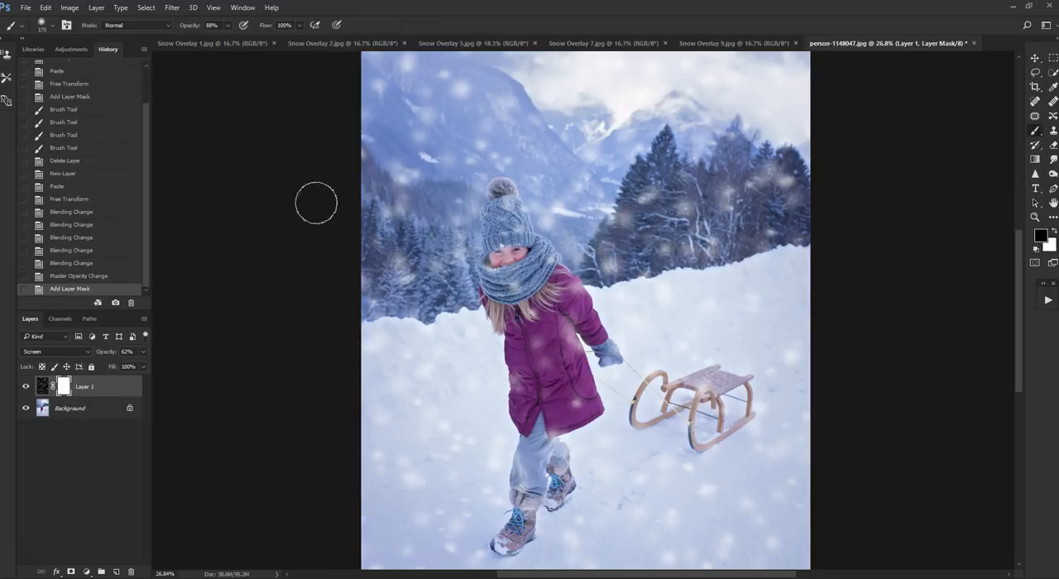
- Choose a soft round brush with 0% hardness and set the brush opacity to 79%
click(54, 27)
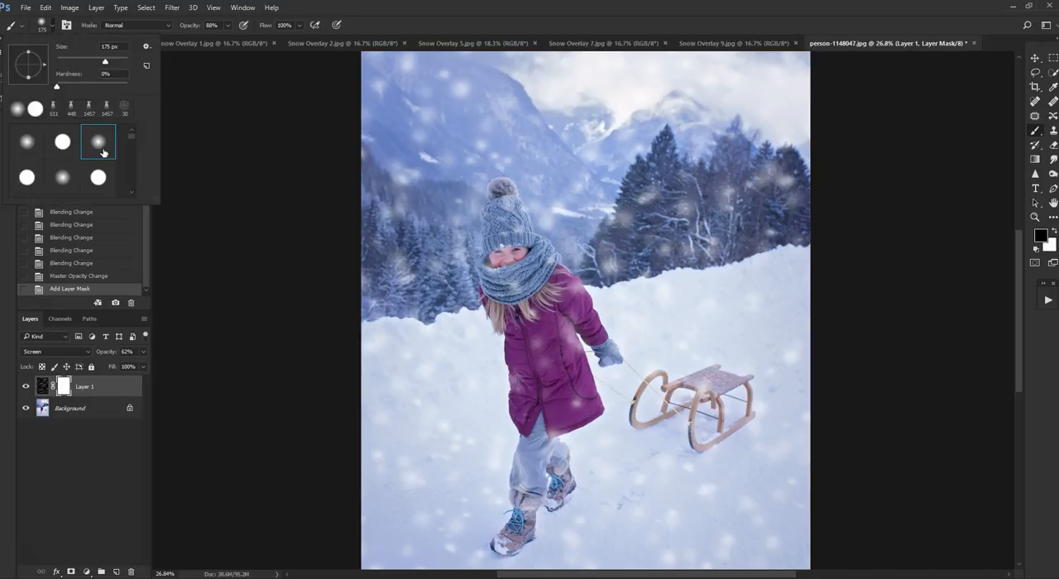
click(64, 152)
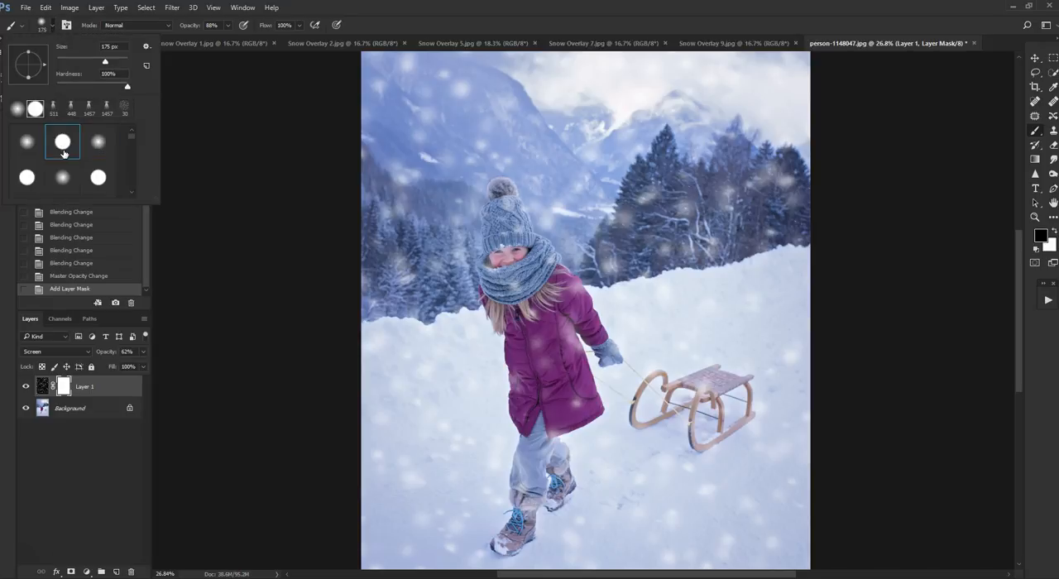
click(107, 153)
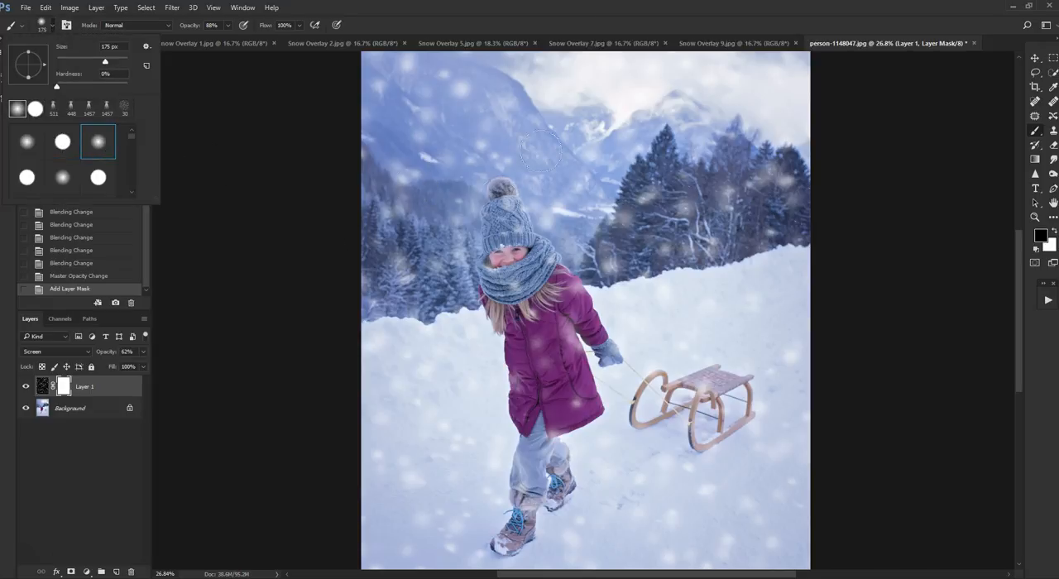
click(588, 18)
scroll(591, 220, down, 1)
scroll(591, 219, up, 2)
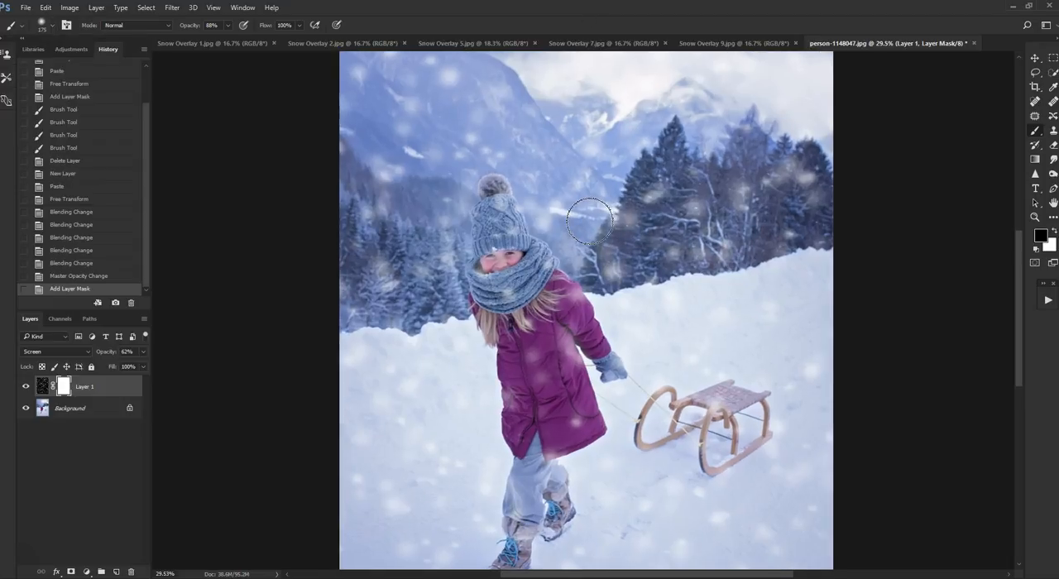
click(227, 26)
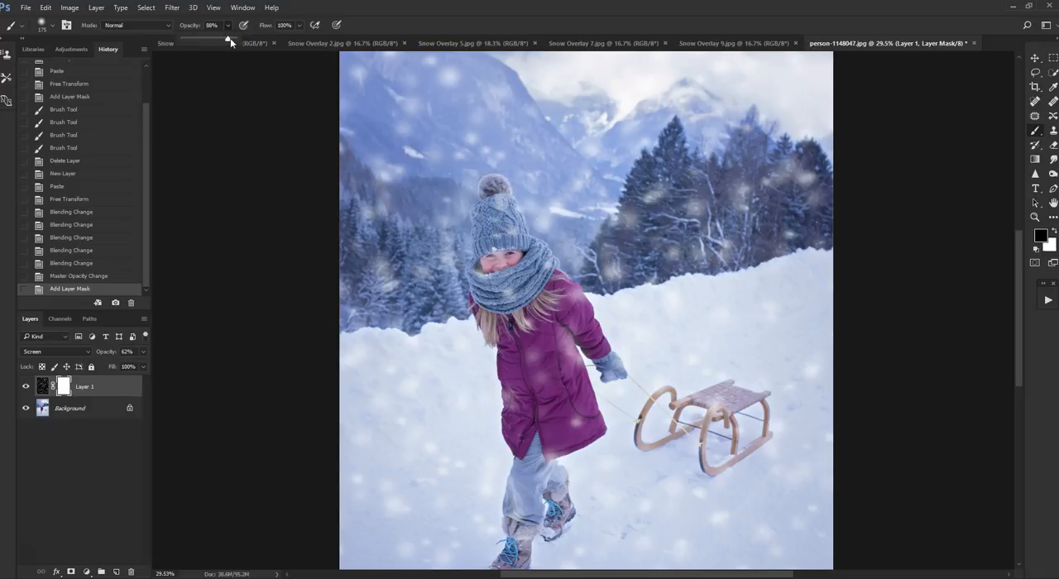
drag(235, 39, 224, 39)
click(265, 127)
scroll(560, 350, up, 1)
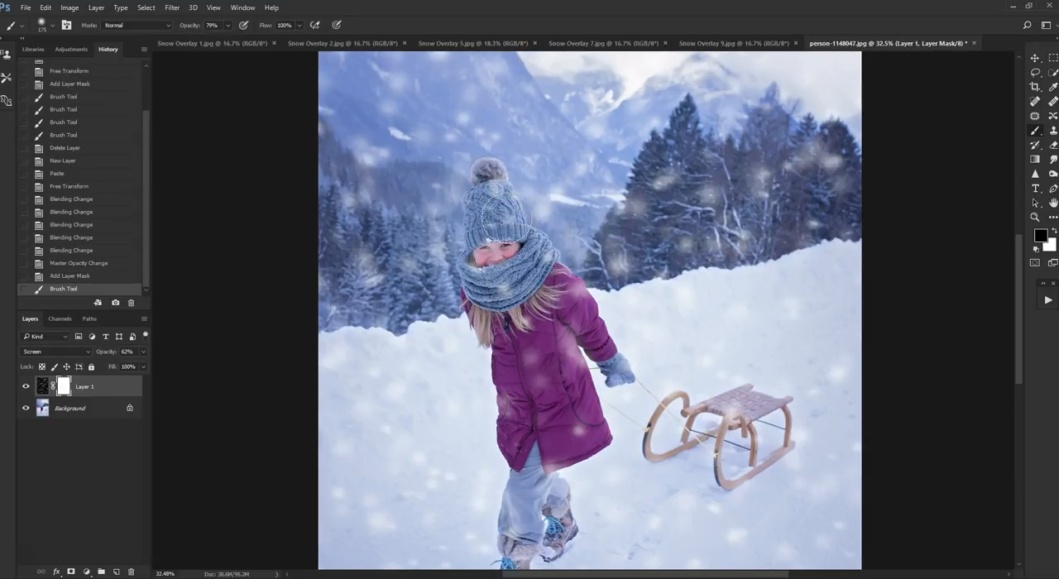
- Paint black on the snow layer's mask over the child's hat, face and scarf to hide the snowflakes there
mouse_move(497, 212)
mouse_down()
mouse_move(488, 200)
mouse_move(491, 230)
mouse_up()
scroll(487, 267, up, 7)
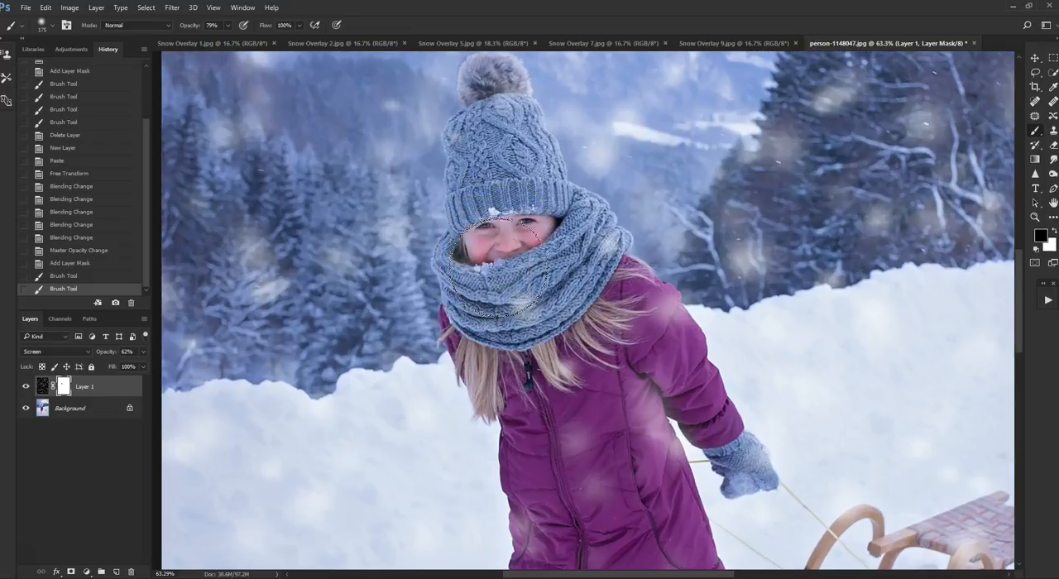
mouse_move(521, 286)
mouse_down()
mouse_move(572, 254)
mouse_move(554, 251)
mouse_move(555, 213)
mouse_move(494, 120)
mouse_move(499, 102)
mouse_move(477, 99)
mouse_move(497, 95)
mouse_move(509, 163)
mouse_move(495, 240)
mouse_move(506, 274)
mouse_up()
scroll(649, 347, down, 1)
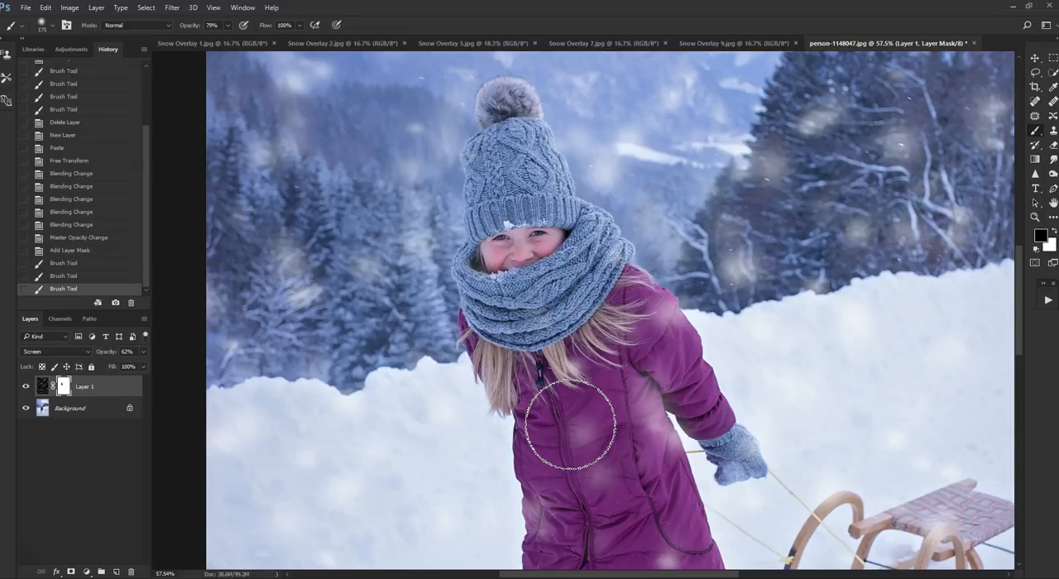
- Reduce the brush size to 90 px and mask out the snowflakes over the front of the purple coat
key(bracketleft)
key(bracketleft)
key(bracketleft)
key(bracketleft)
drag(584, 426, 572, 418)
scroll(613, 428, down, 1)
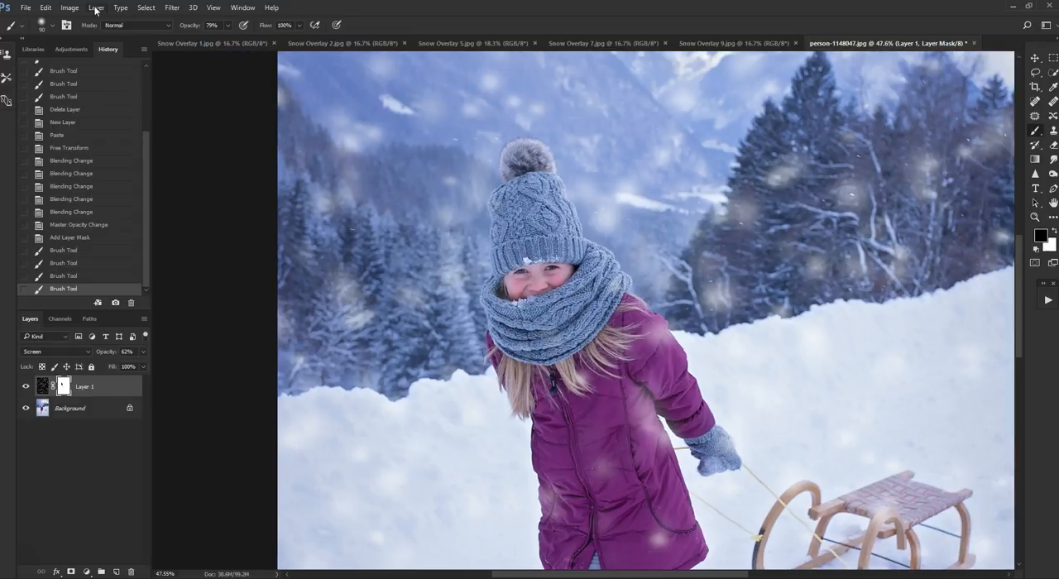
- Mask out the remaining snowflakes on the lower part of the purple coat with the same soft brush
click(54, 25)
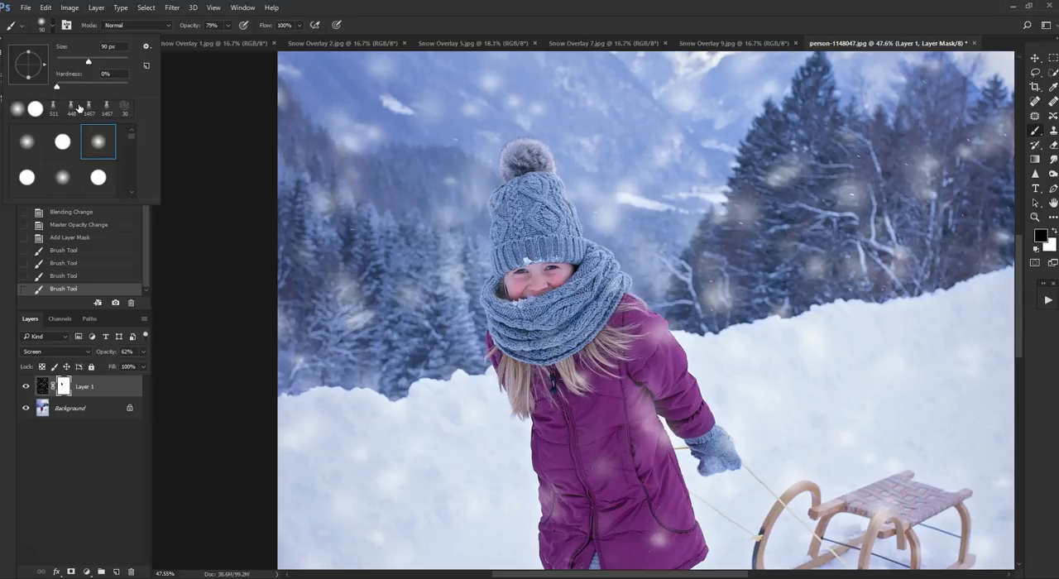
click(195, 106)
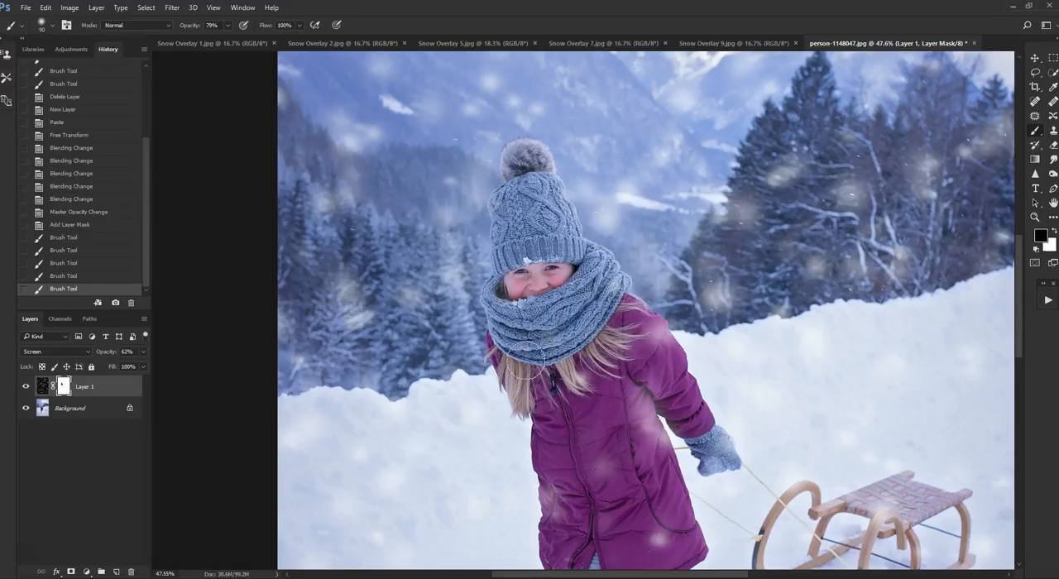
scroll(509, 370, down, 1)
mouse_move(643, 534)
mouse_down()
mouse_move(638, 518)
mouse_move(650, 499)
mouse_up()
scroll(666, 492, down, 1)
scroll(666, 491, down, 1)
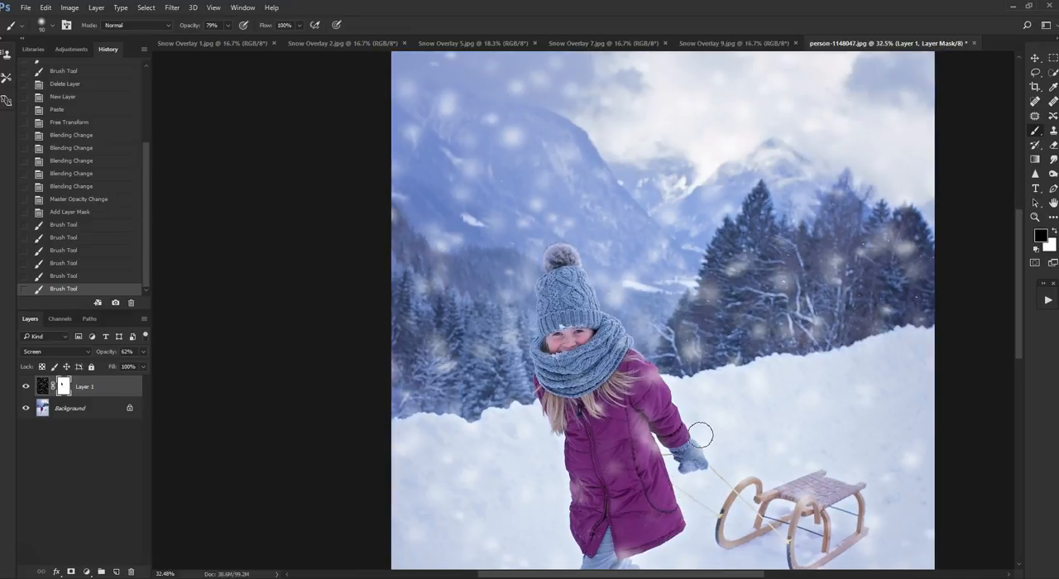
scroll(699, 434, down, 2)
scroll(699, 432, down, 1)
scroll(699, 432, up, 1)
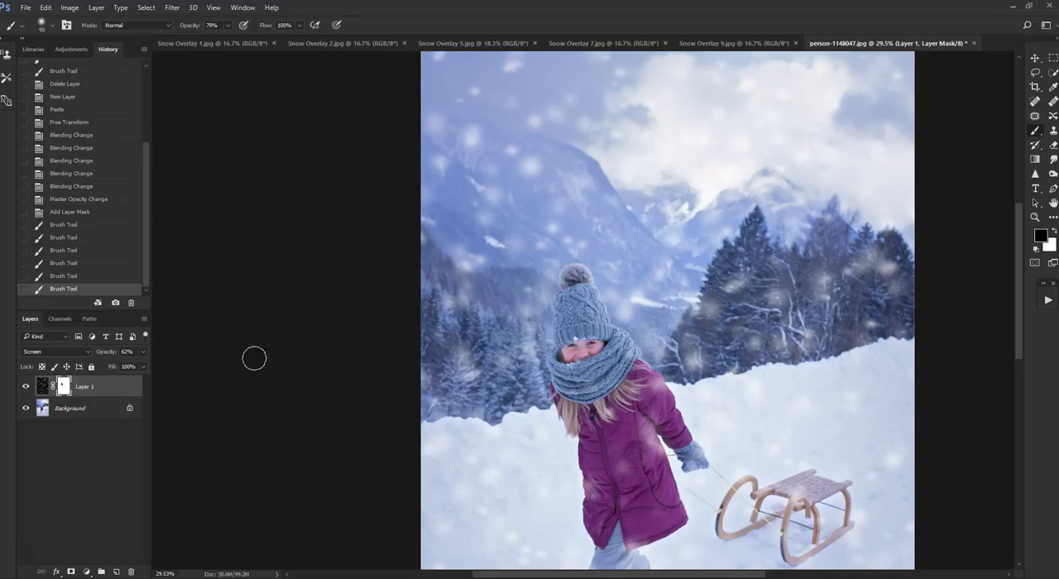
- Add a Curves adjustment layer named "snow" and clip it to the snow overlay layer
click(96, 7)
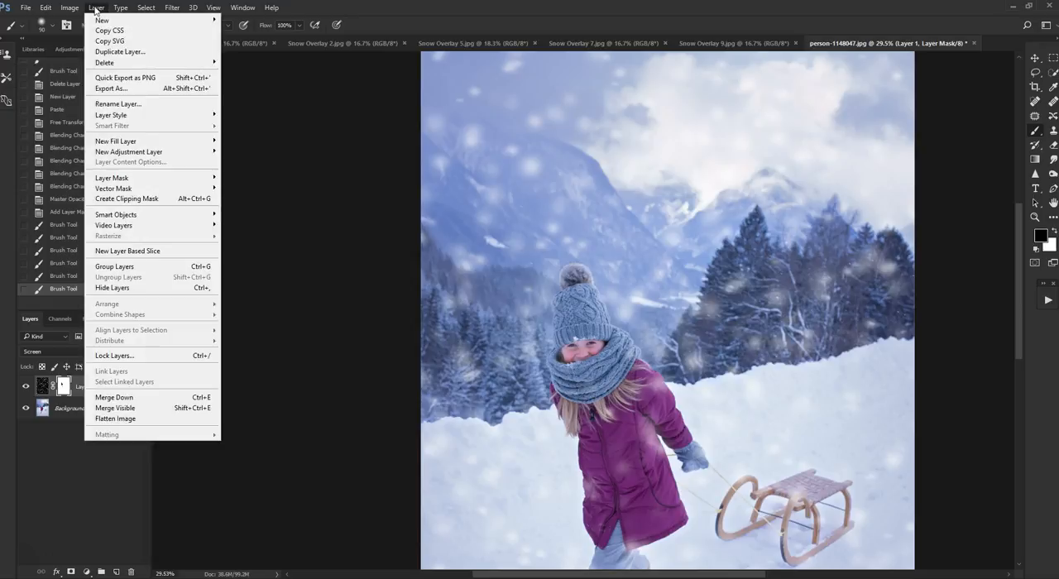
mouse_move(146, 157)
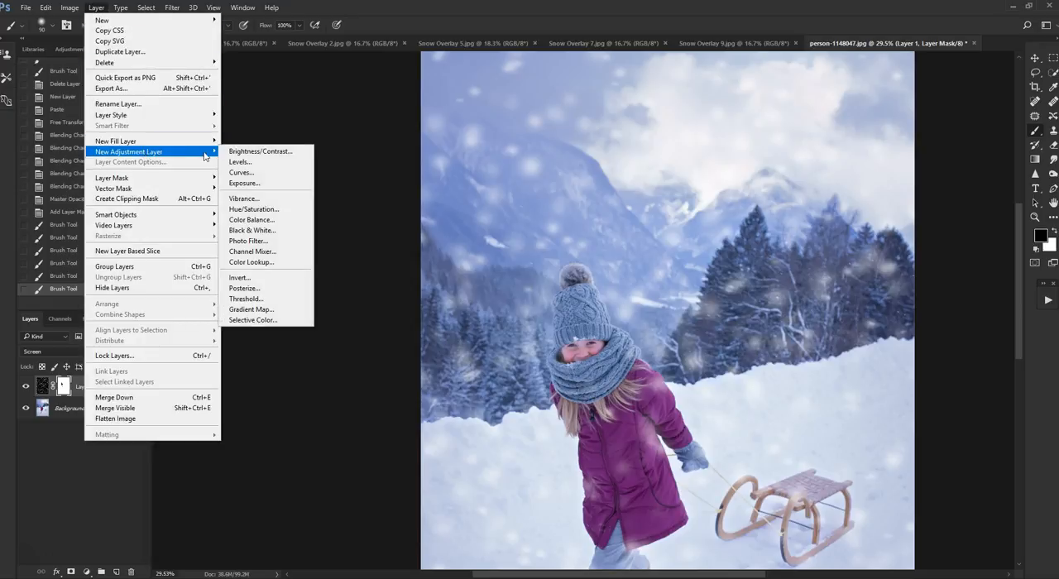
click(240, 171)
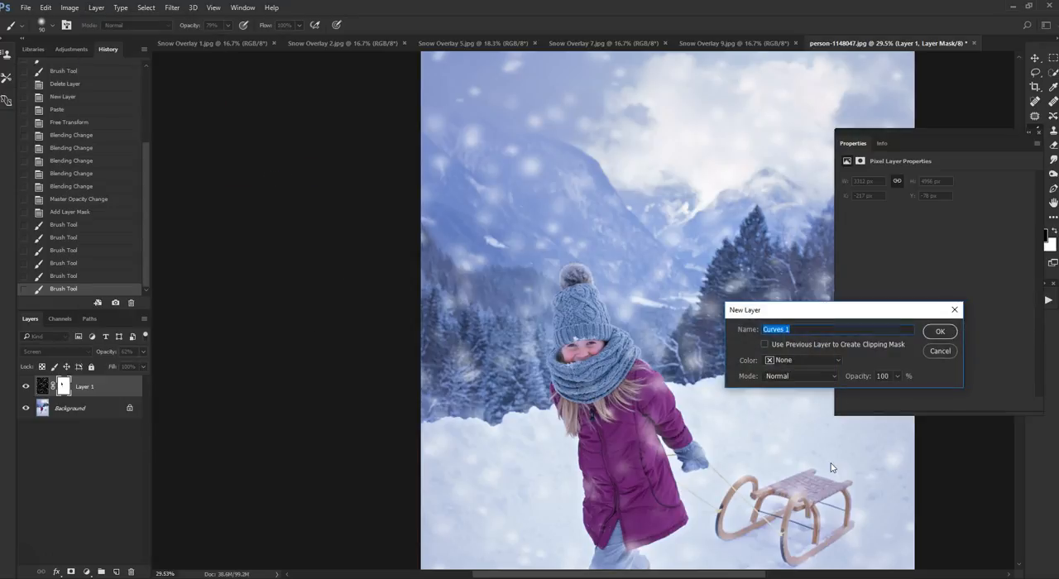
text(snow)
click(939, 332)
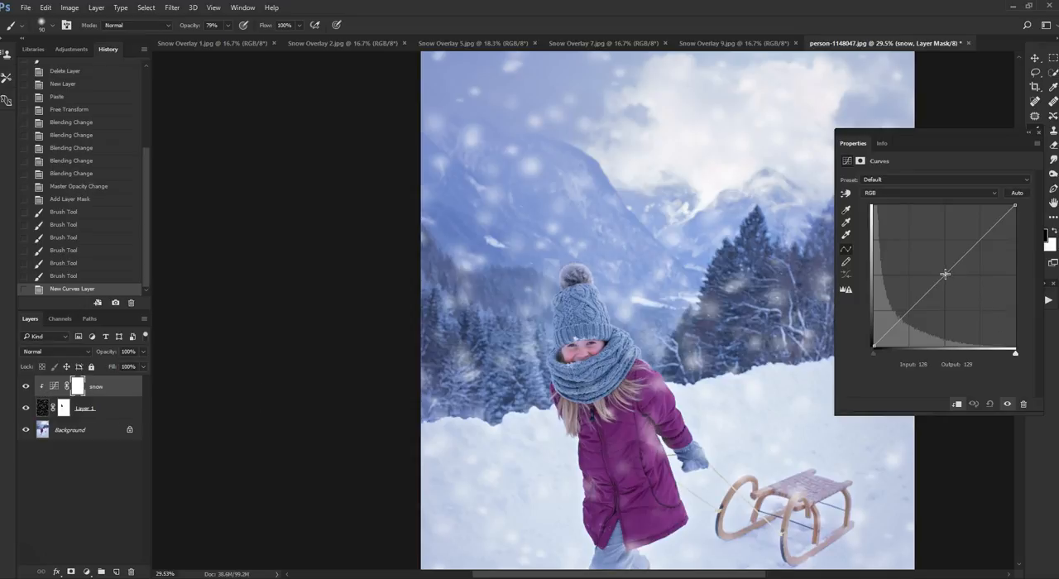
- Darken the snowflakes by pulling the curve's midpoint down to input 152, output 101
drag(945, 274, 961, 291)
scroll(792, 342, up, 3)
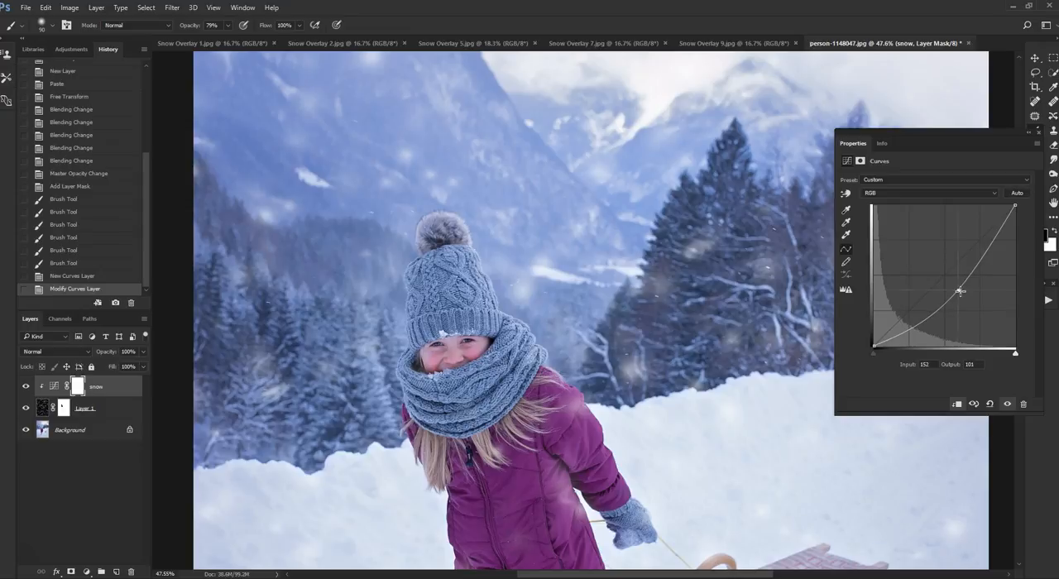
scroll(743, 319, down, 3)
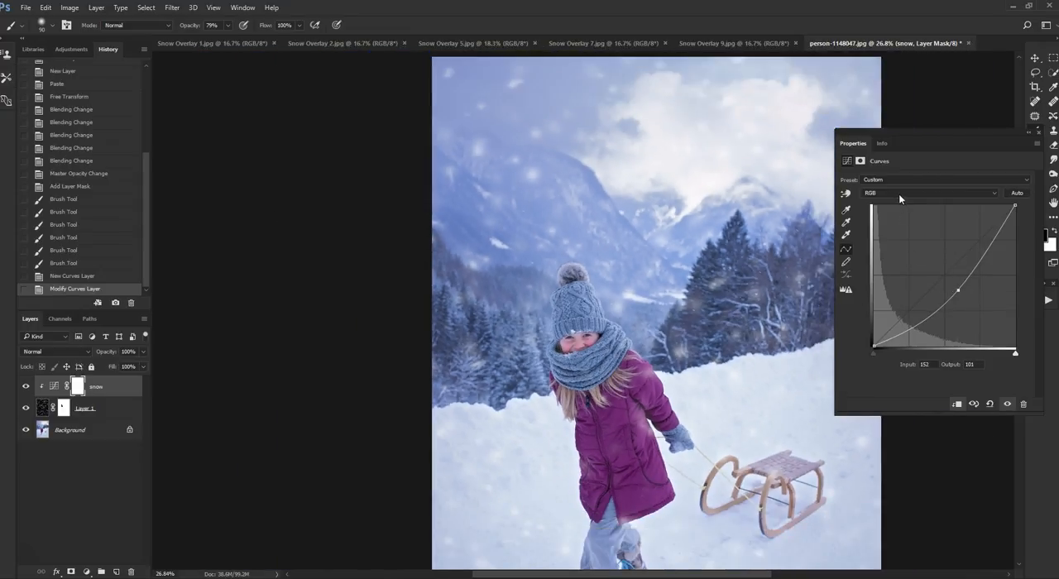
- Raise the curve's midpoint slightly to output 111 on the RGB channel
click(998, 197)
click(998, 198)
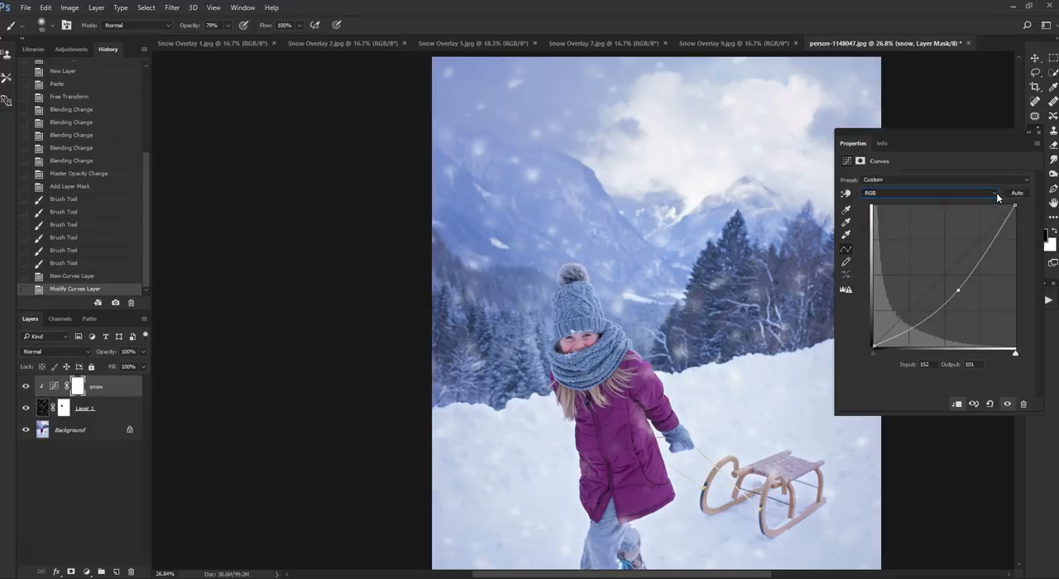
mouse_move(958, 290)
mouse_down()
mouse_move(935, 258)
mouse_move(954, 288)
mouse_up()
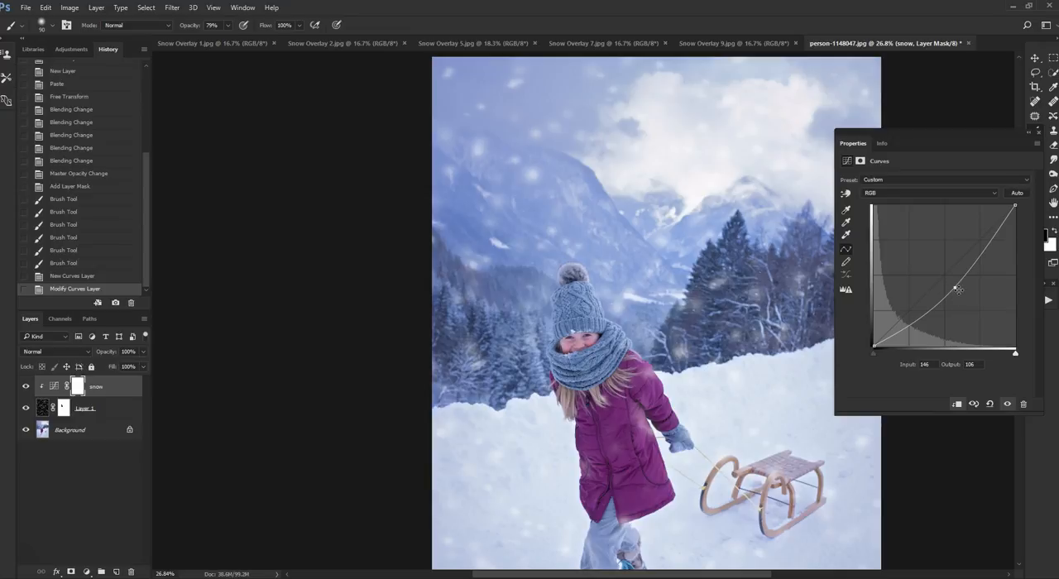
drag(956, 289, 957, 287)
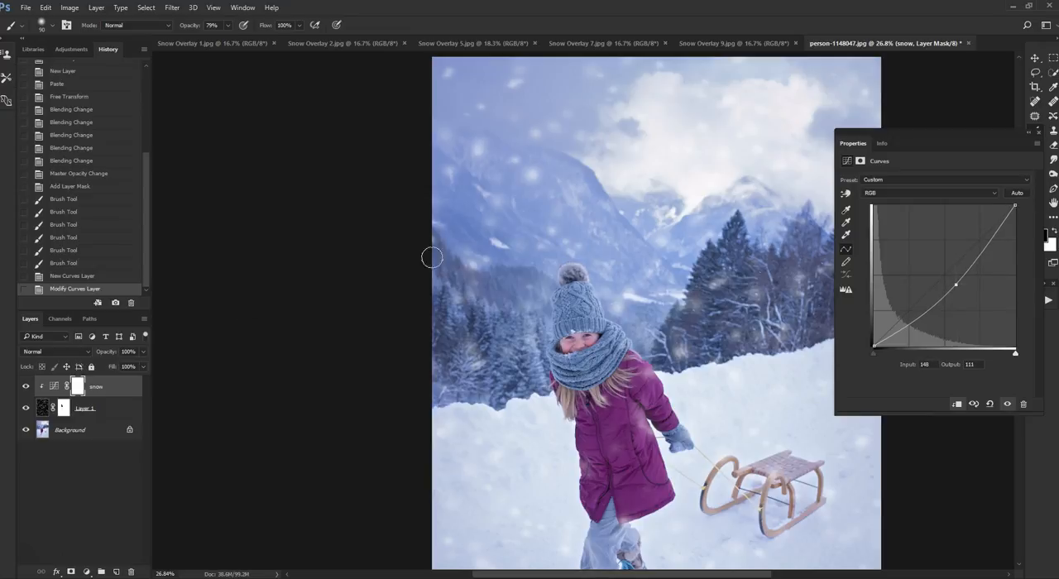
- With the Background temporarily hidden, lower the curve's white point slightly and set its midpoint to input 152, output 101
click(26, 430)
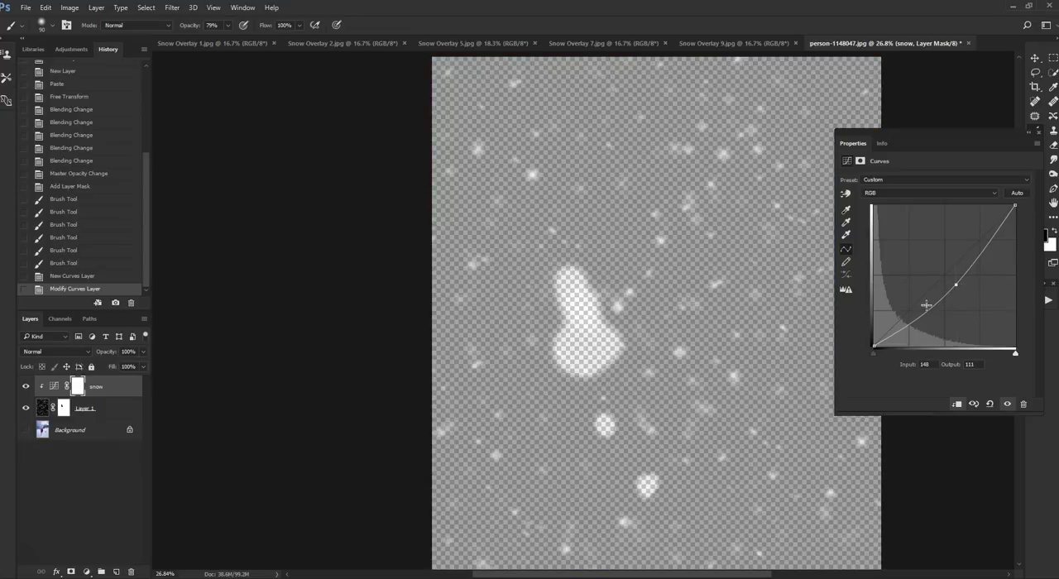
mouse_move(1015, 206)
mouse_down()
mouse_move(1017, 220)
mouse_move(1016, 208)
mouse_up()
mouse_move(953, 288)
mouse_down()
mouse_move(941, 267)
mouse_move(958, 291)
mouse_up()
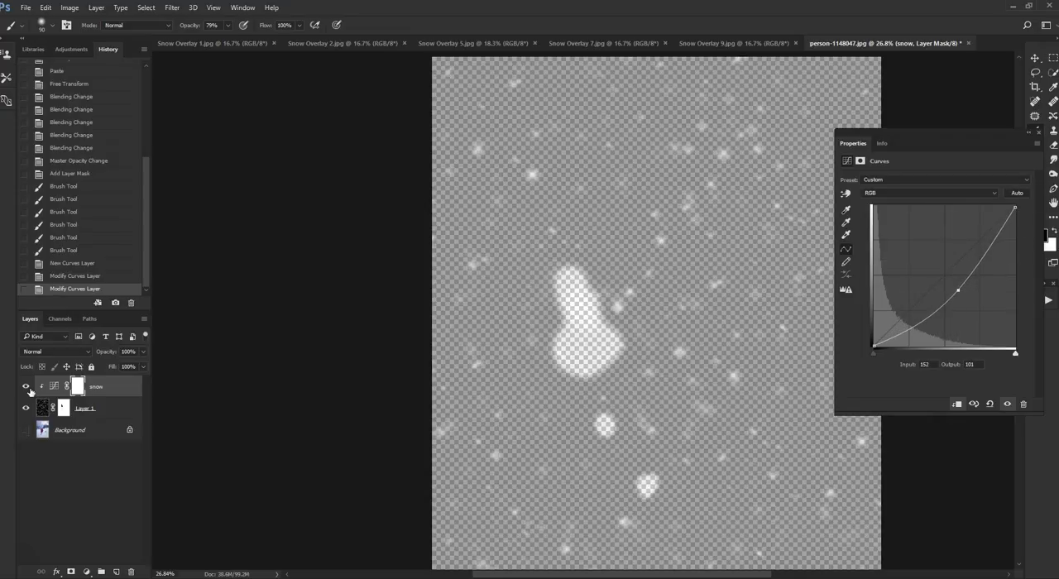
click(26, 431)
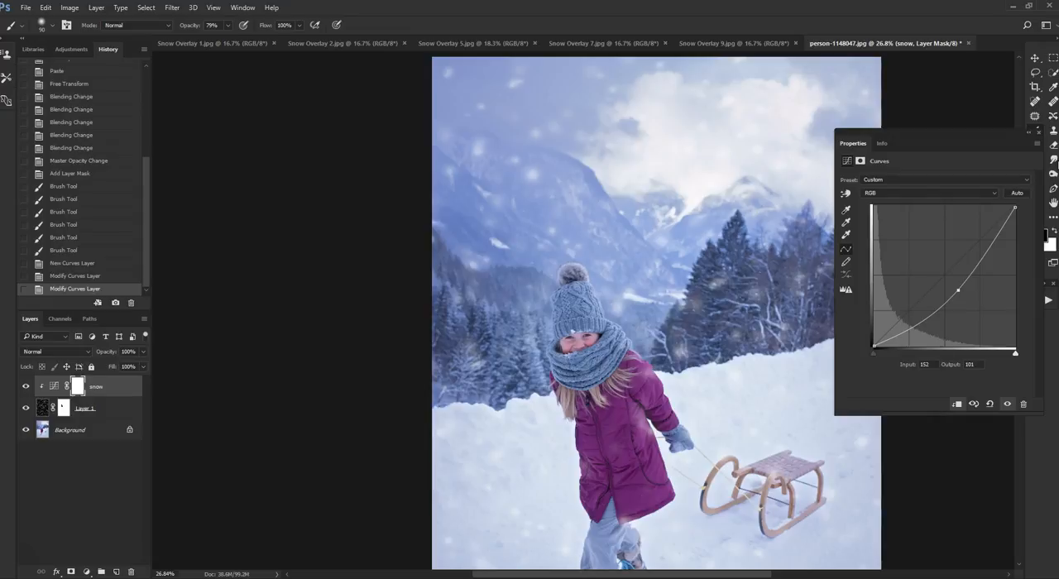
click(1041, 136)
scroll(776, 348, down, 2)
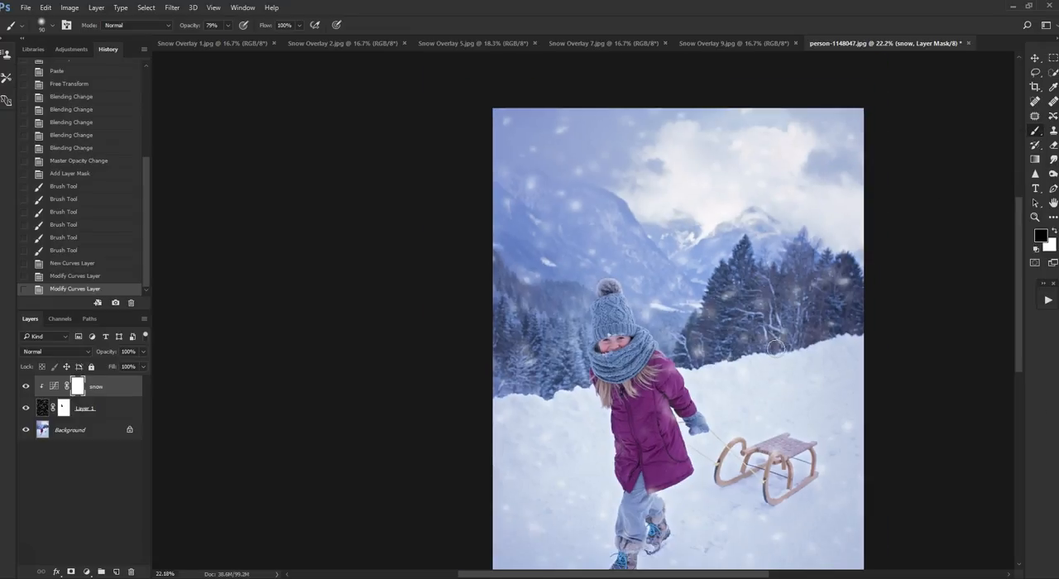
scroll(855, 343, up, 1)
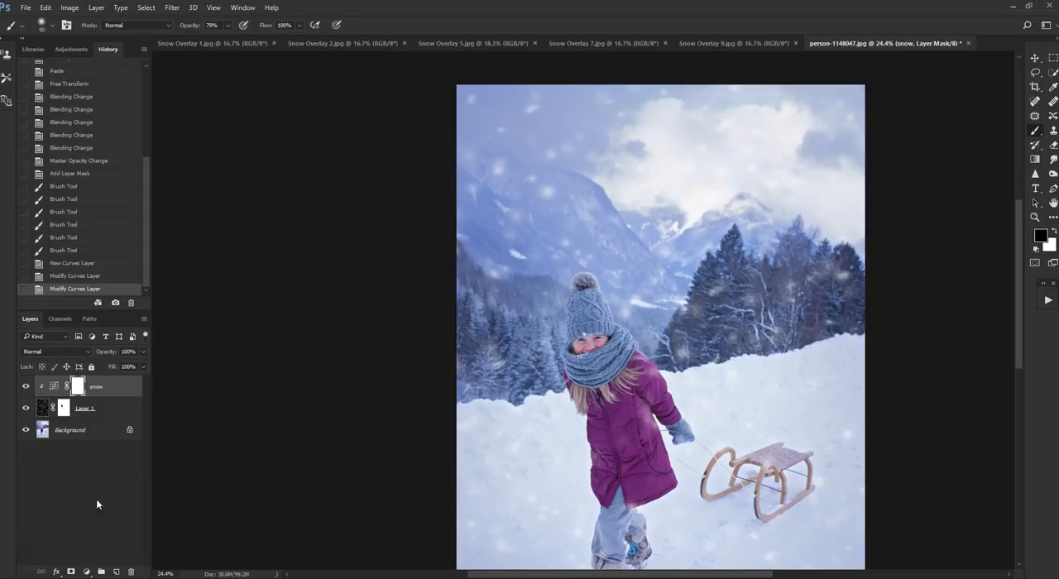
- Add an empty layer above the Curves layer, copy the entire Snow Overlay 5.jpg canvas and return to person-1148047.jpg
click(116, 572)
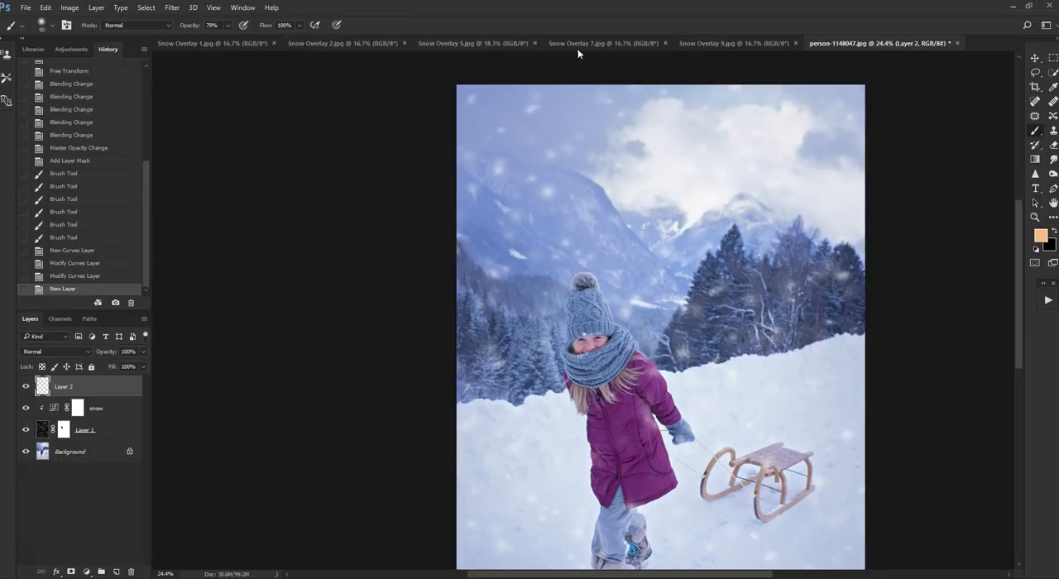
click(353, 43)
click(211, 43)
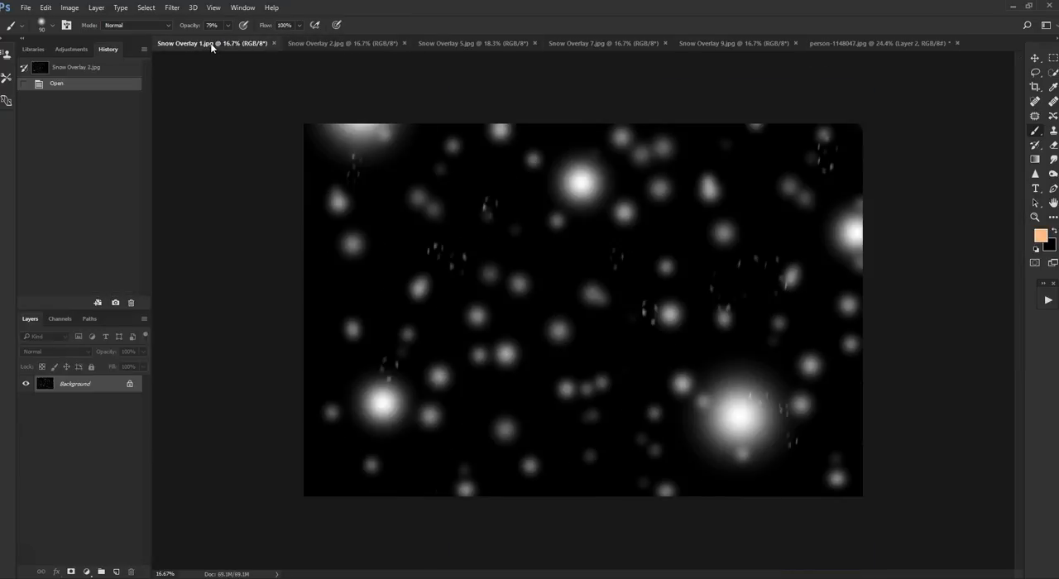
click(458, 45)
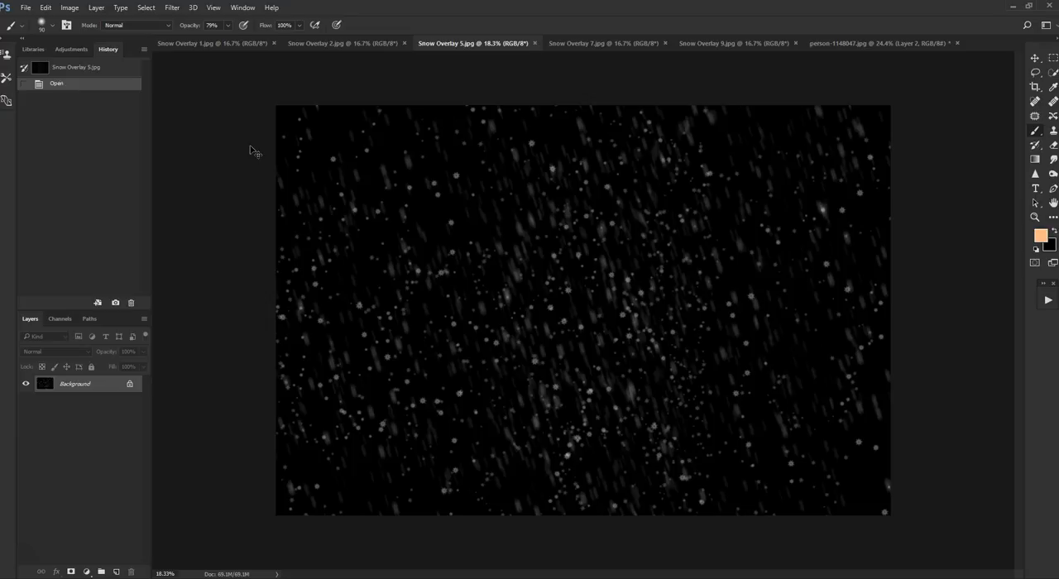
key(ctrl+a)
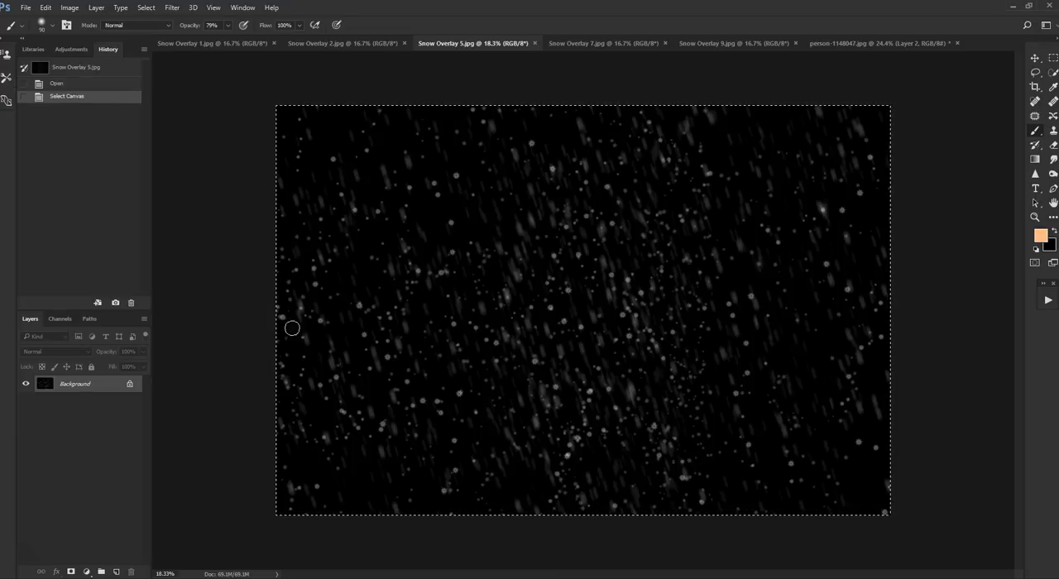
click(886, 43)
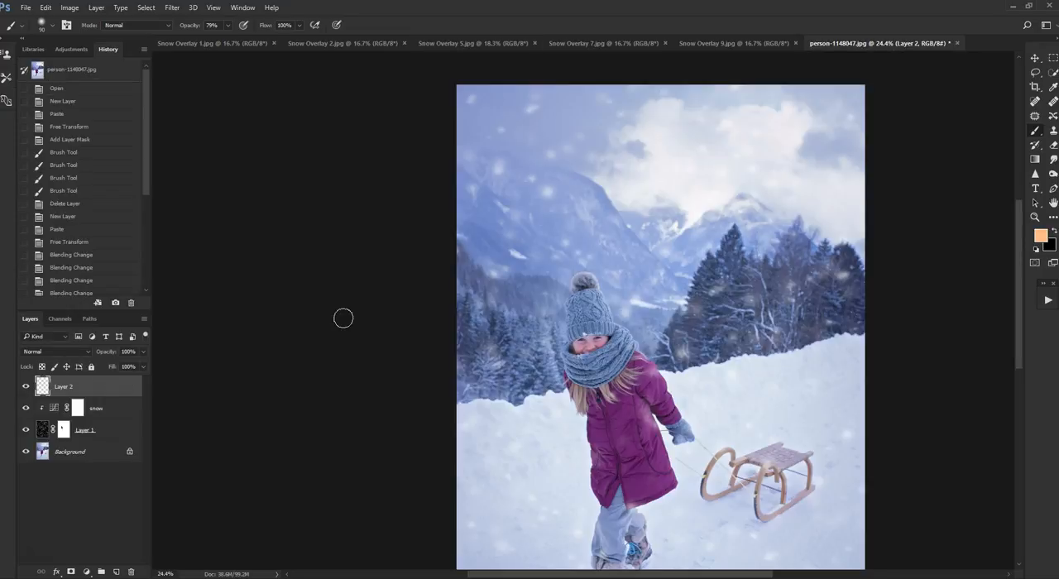
- Replace the empty top layer with a new one and paste the copied snow overlay into it
key(ctrl+0)
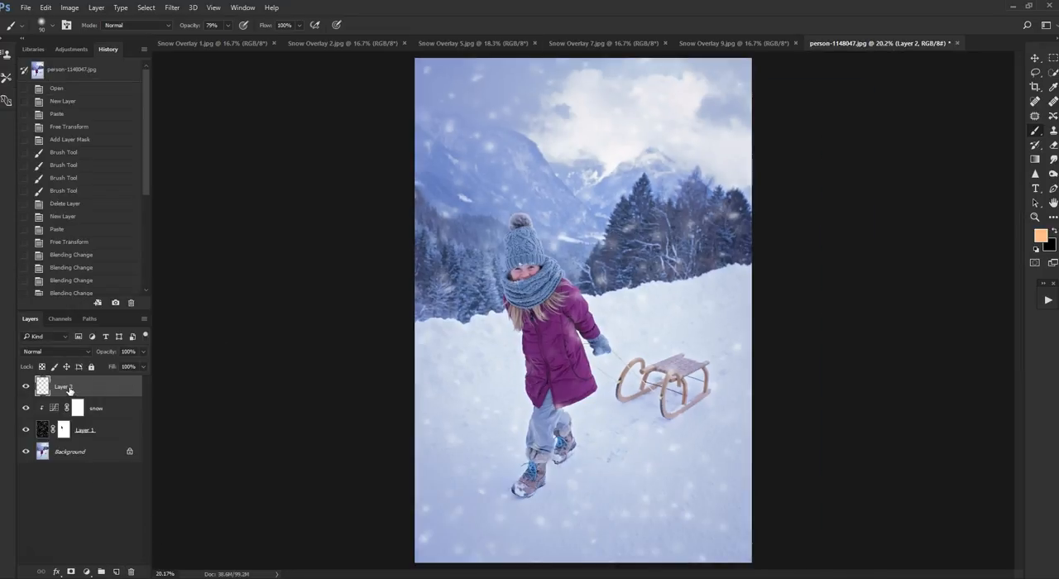
key(Delete)
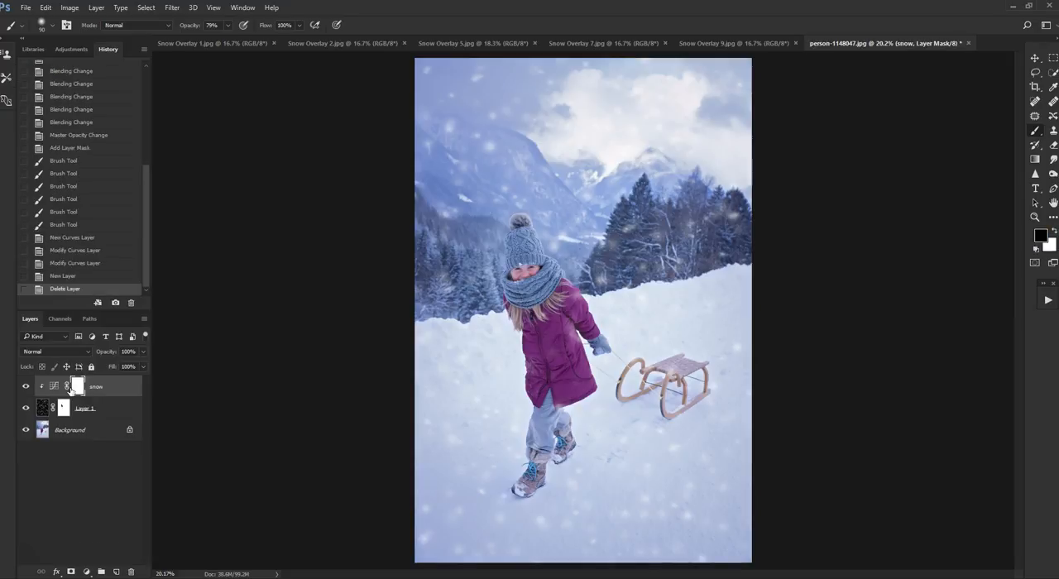
click(118, 574)
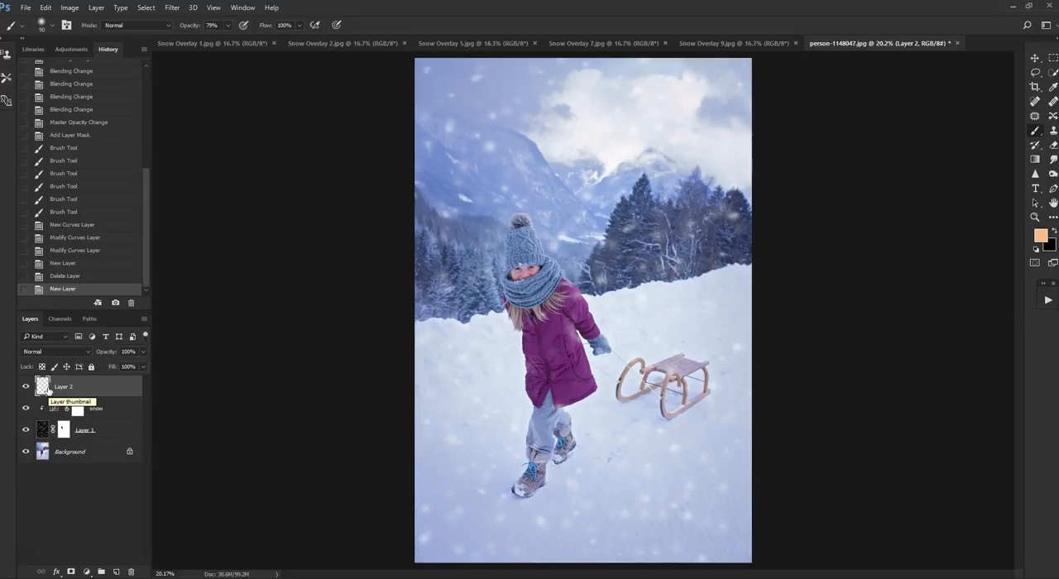
key(ctrl+v)
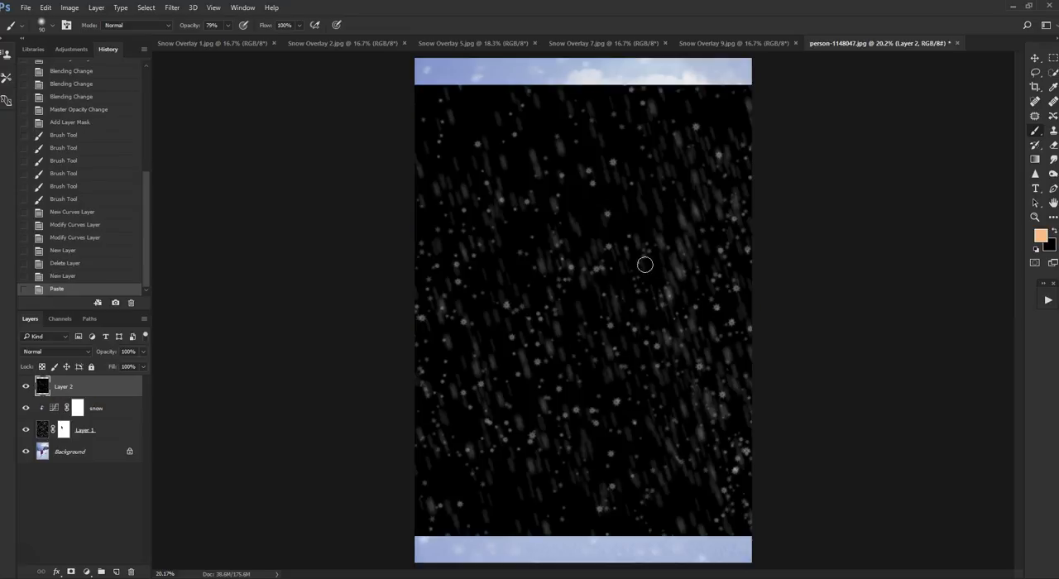
- Scale the pasted snow overlay to 116.21% so it covers the whole photo, and apply the transform
click(1037, 61)
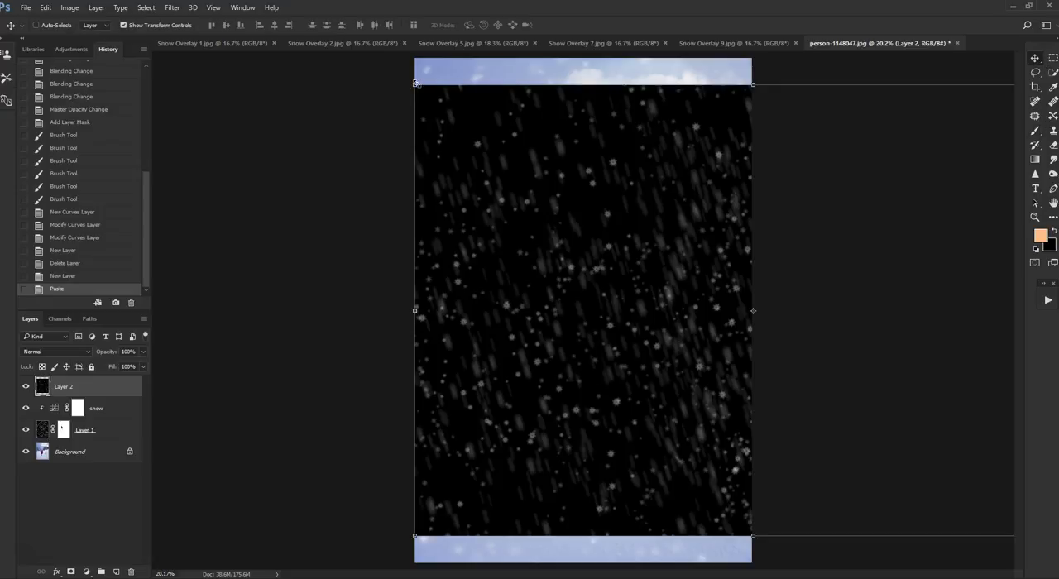
drag(416, 84, 361, 49)
drag(361, 534, 305, 572)
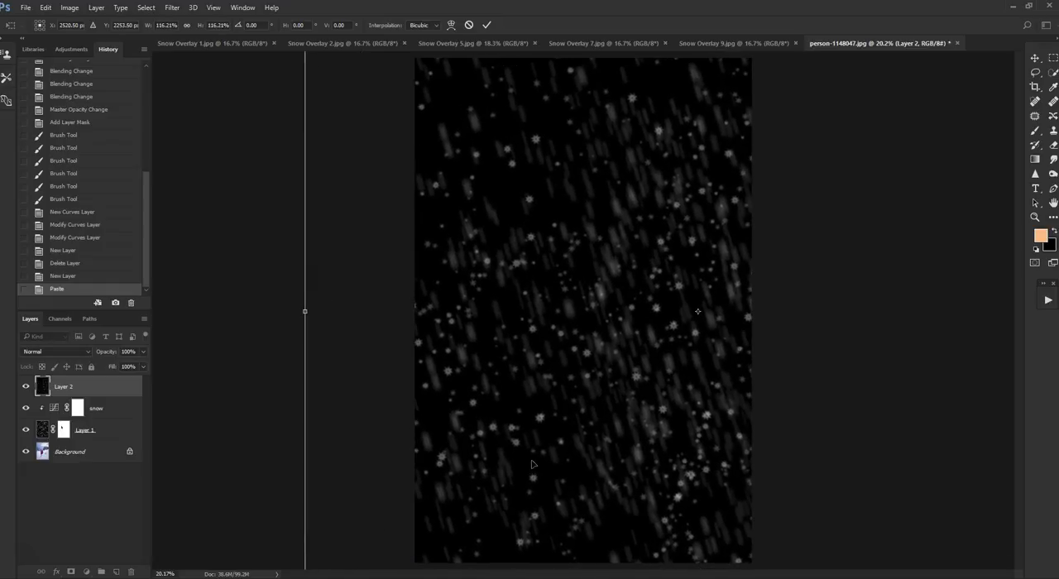
click(486, 25)
scroll(579, 294, down, 2)
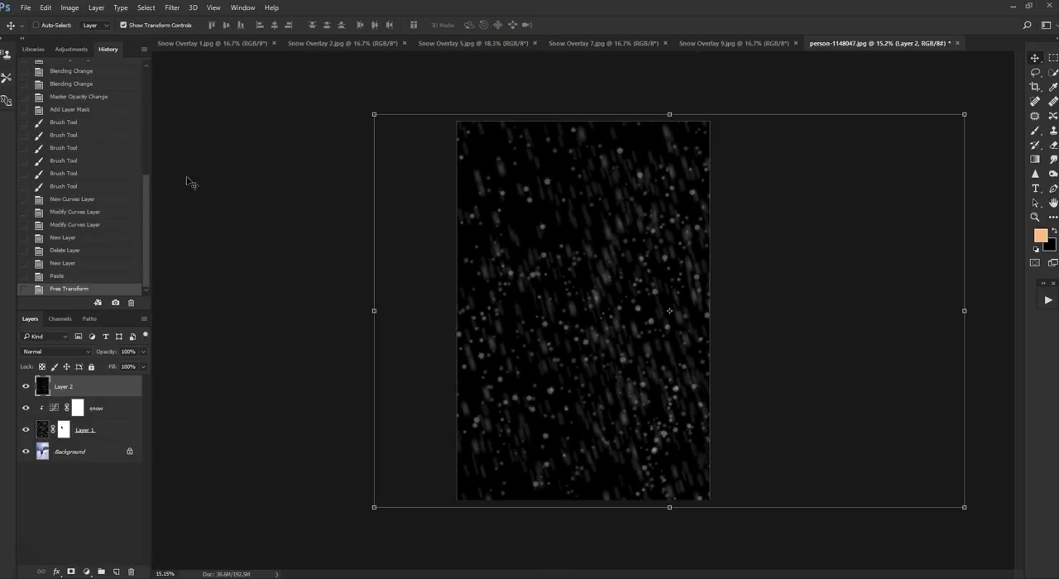
- Blend Layer 2 with Screen and toggle Layer 1's visibility to compare the photo with and without it
click(88, 355)
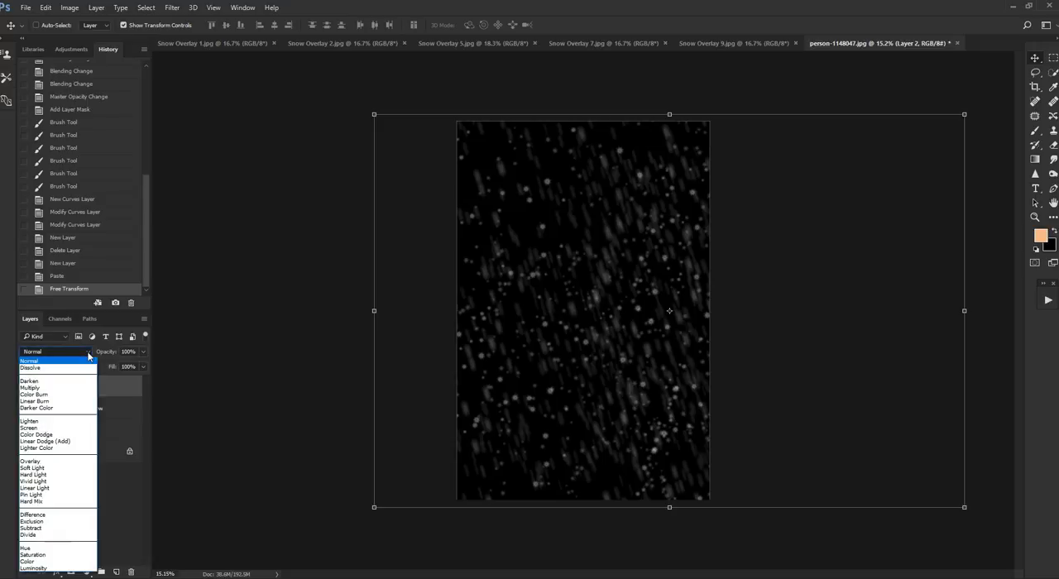
click(79, 428)
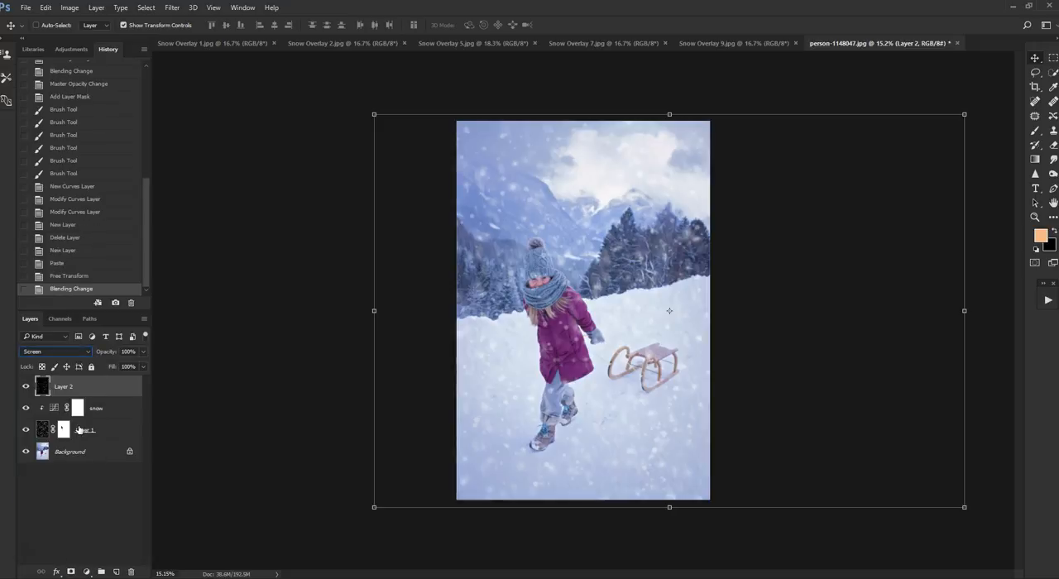
click(26, 431)
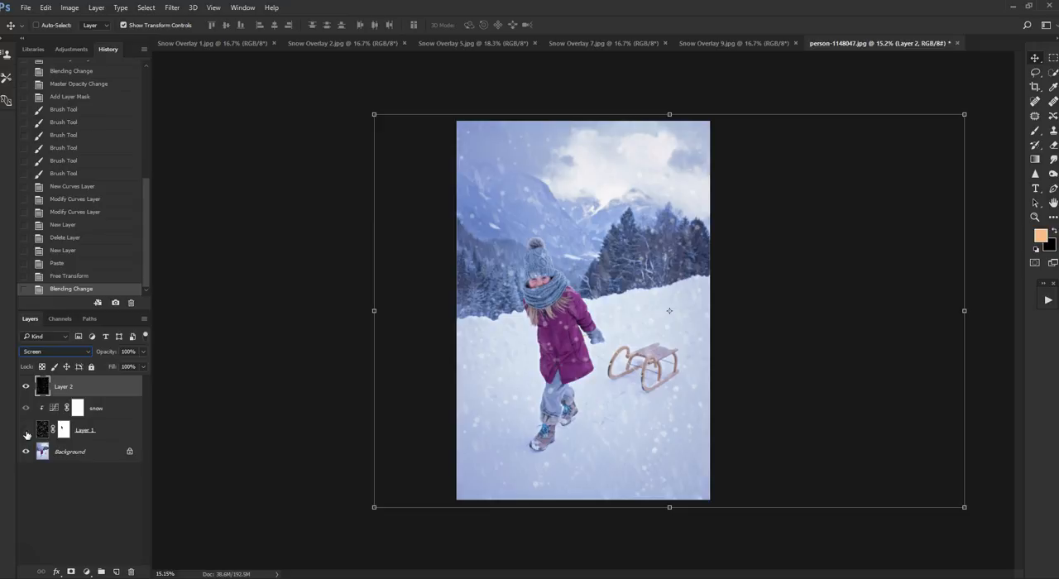
click(26, 431)
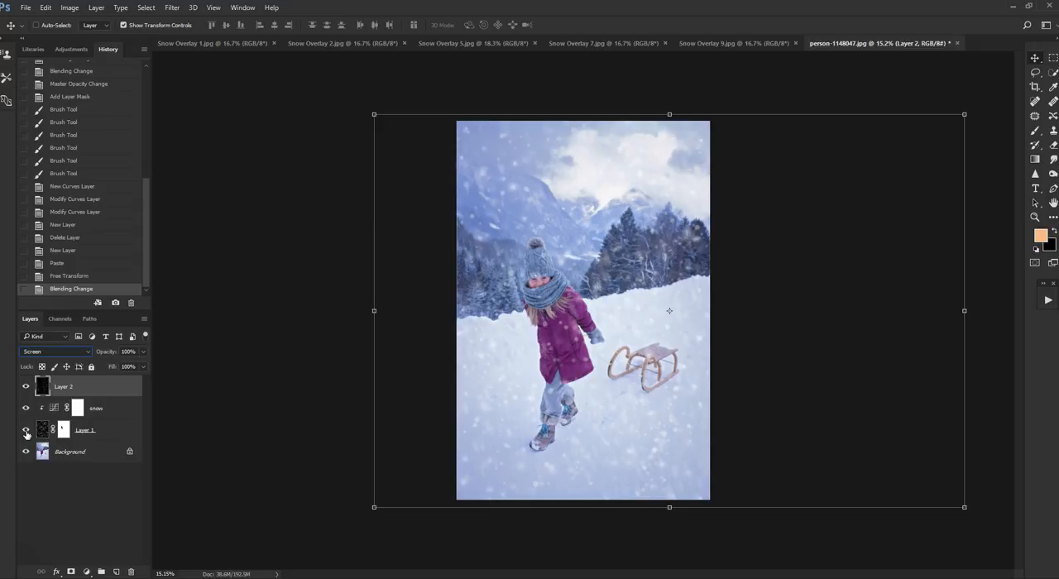
click(26, 431)
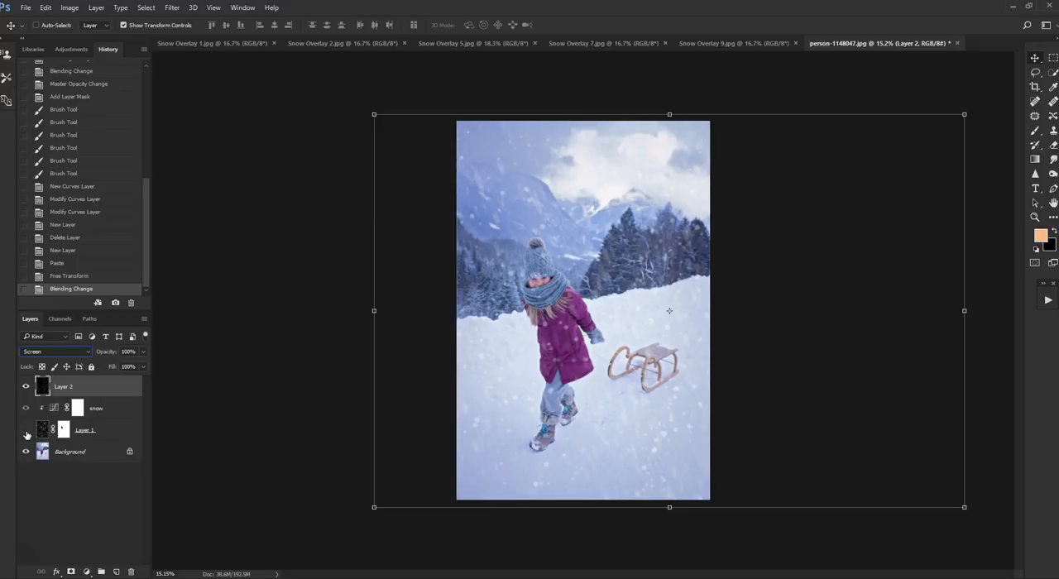
click(26, 431)
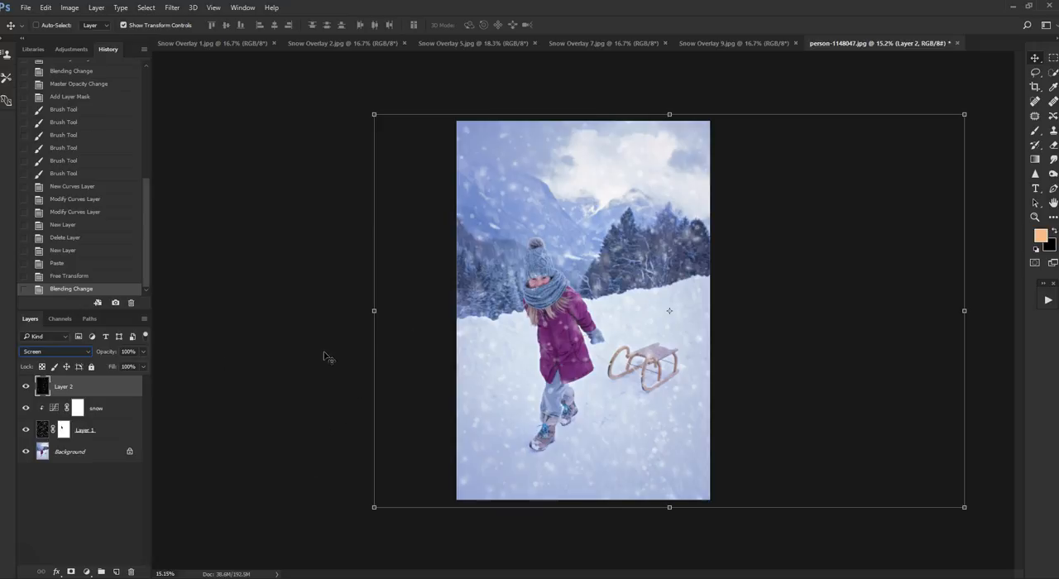
- Examine how the combined snow layers look over the child, the trees and the mountains, both close up and at full view
click(213, 7)
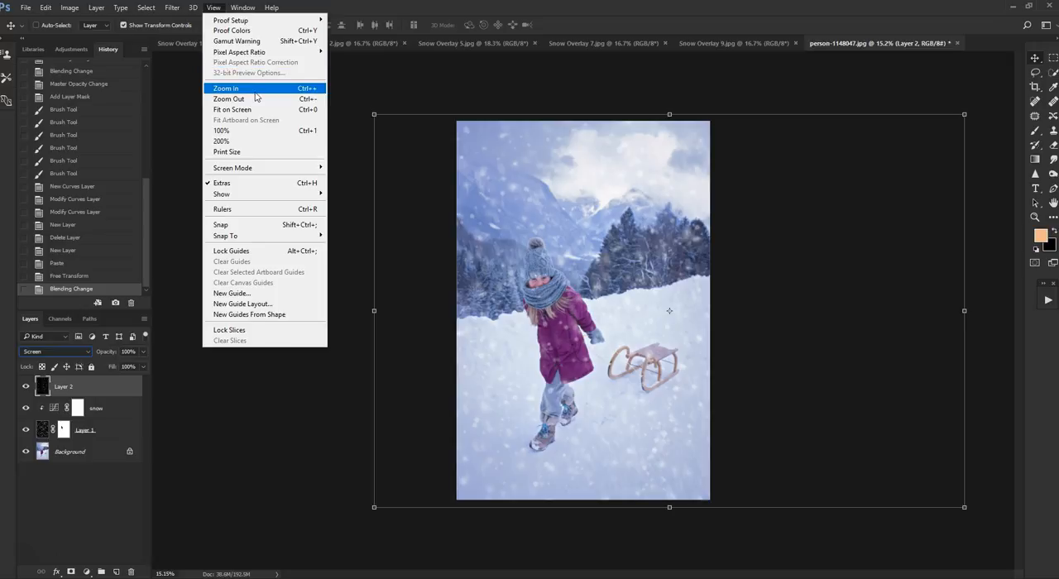
click(256, 93)
drag(279, 284, 281, 283)
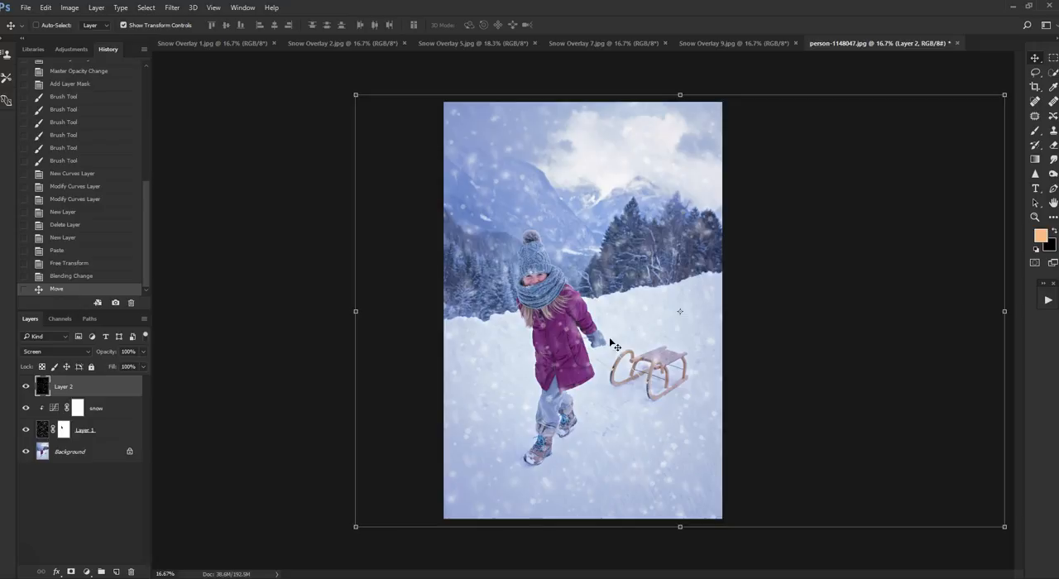
double_click(1053, 203)
scroll(591, 265, up, 3)
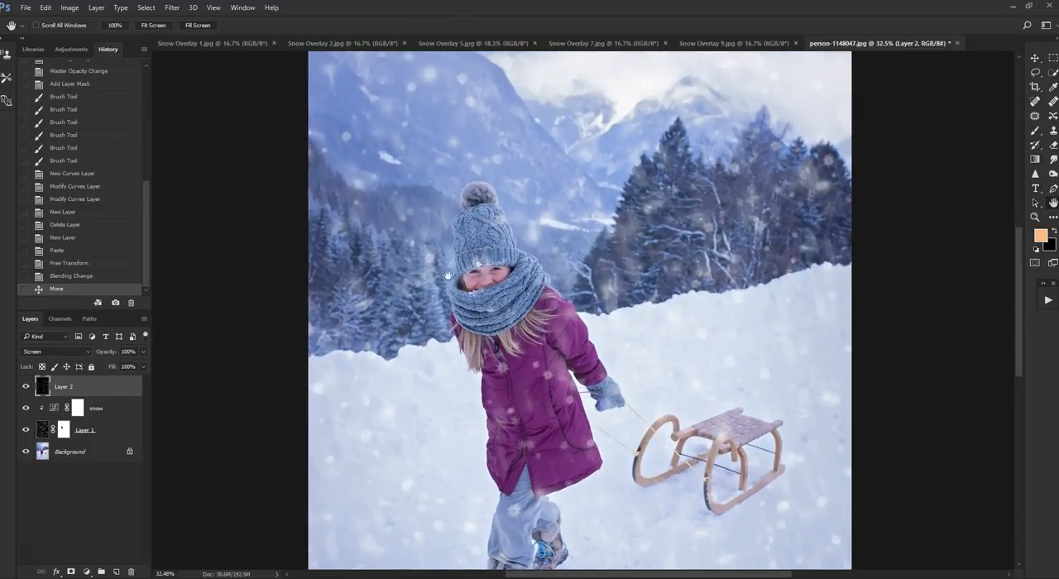
scroll(1000, 139, down, 1)
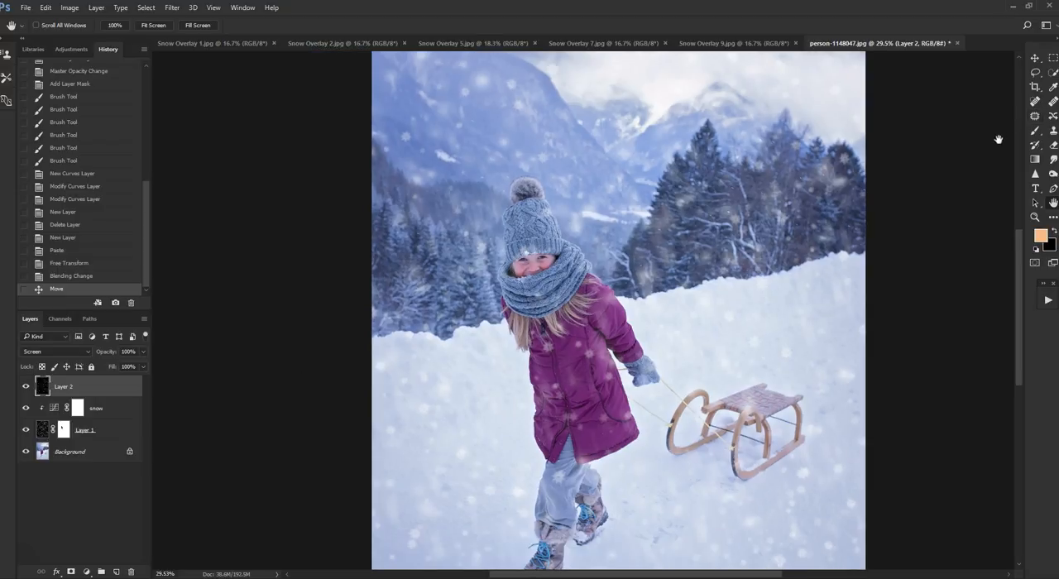
click(1035, 58)
scroll(336, 317, down, 2)
scroll(336, 317, up, 1)
scroll(340, 316, down, 1)
scroll(842, 299, up, 1)
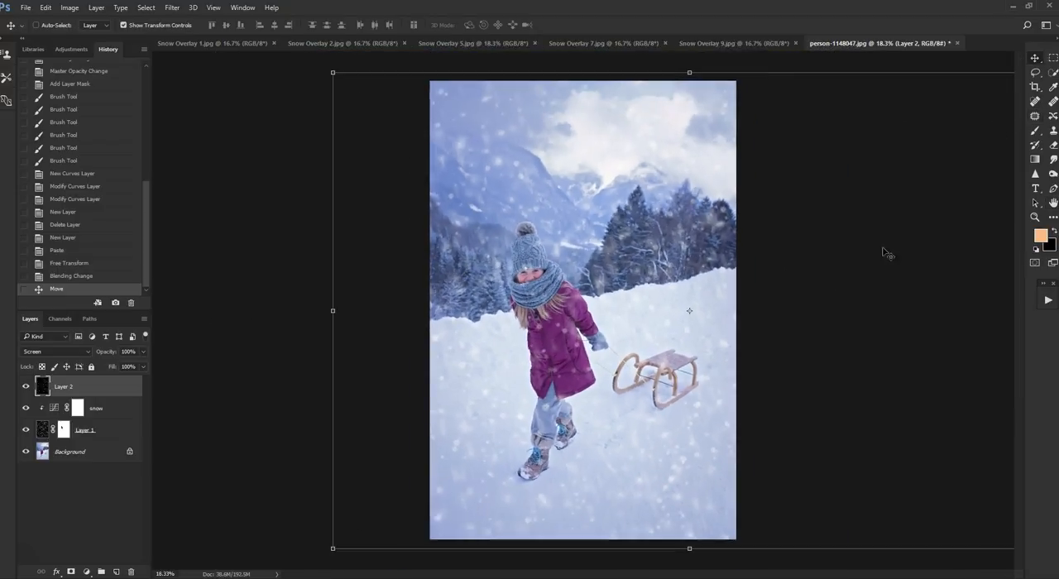
click(1055, 203)
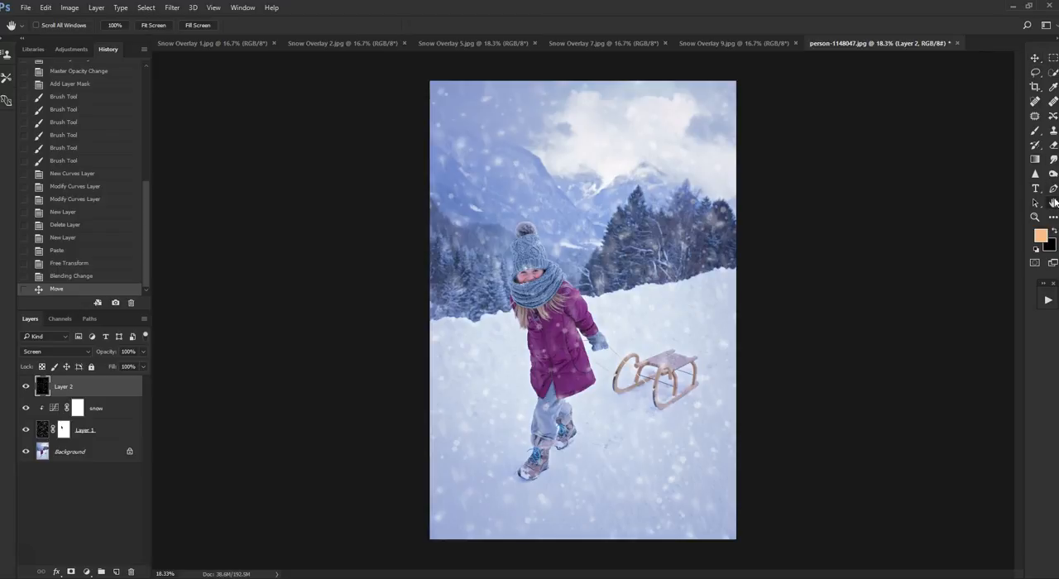
scroll(612, 244, up, 2)
scroll(631, 251, down, 1)
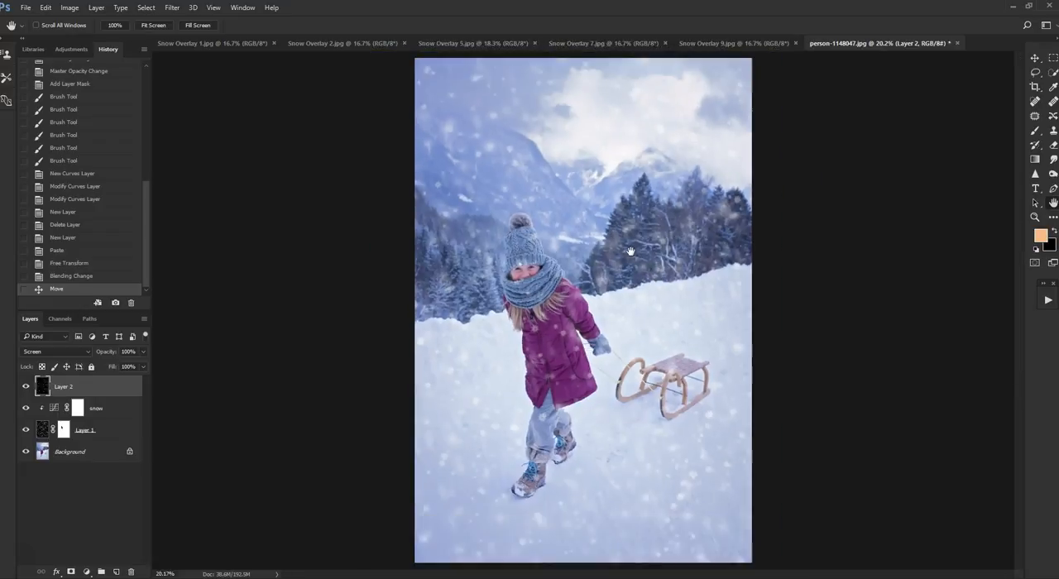
scroll(631, 251, up, 3)
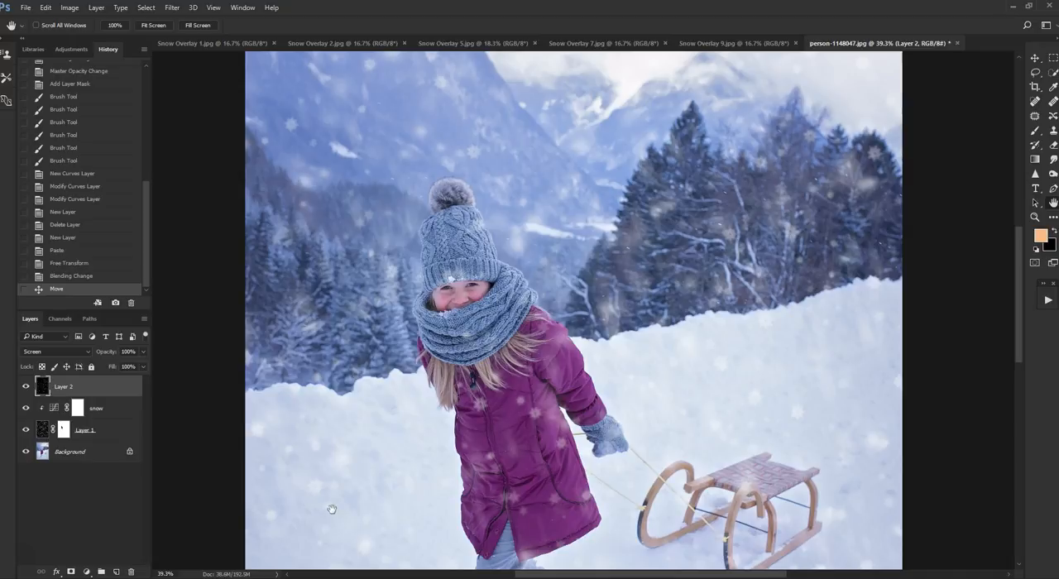
- Hide Layer 1 and, after trying stronger and weaker values, set Layer 2's opacity to 89%
click(144, 366)
drag(142, 365, 132, 365)
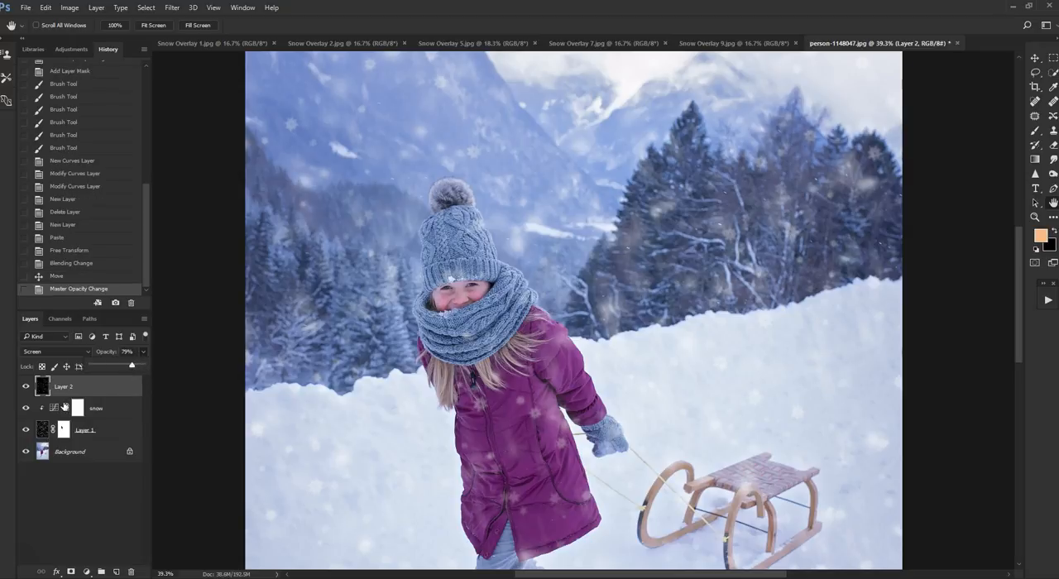
click(26, 430)
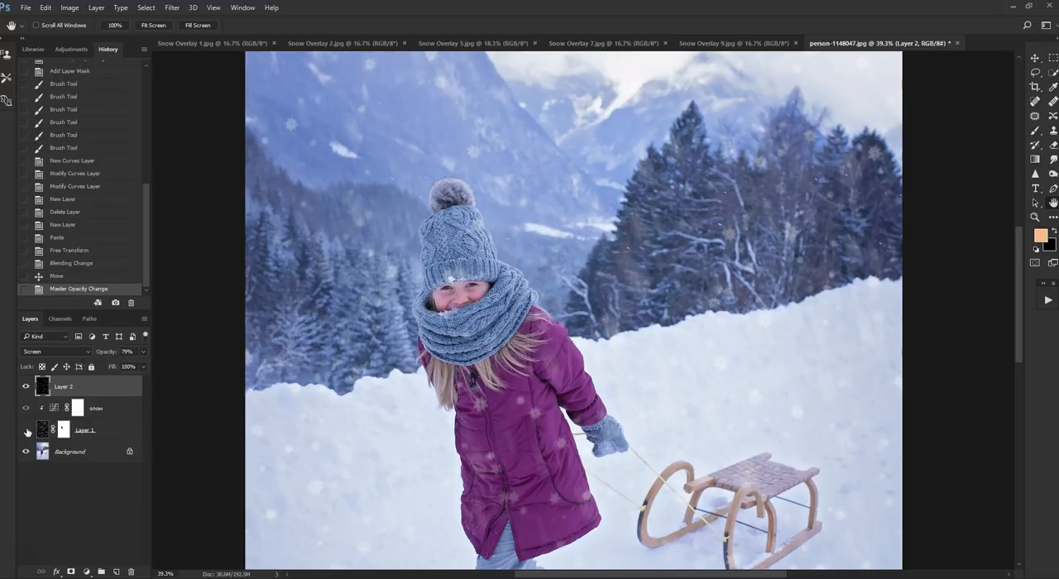
click(142, 354)
mouse_move(116, 370)
mouse_down()
mouse_move(89, 368)
mouse_move(104, 369)
mouse_up()
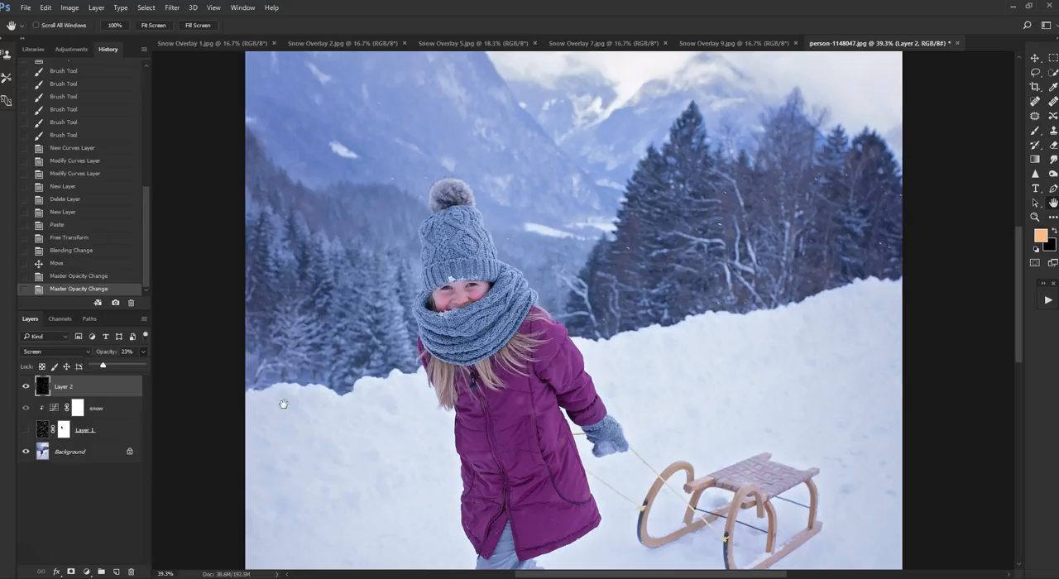
drag(106, 369, 140, 369)
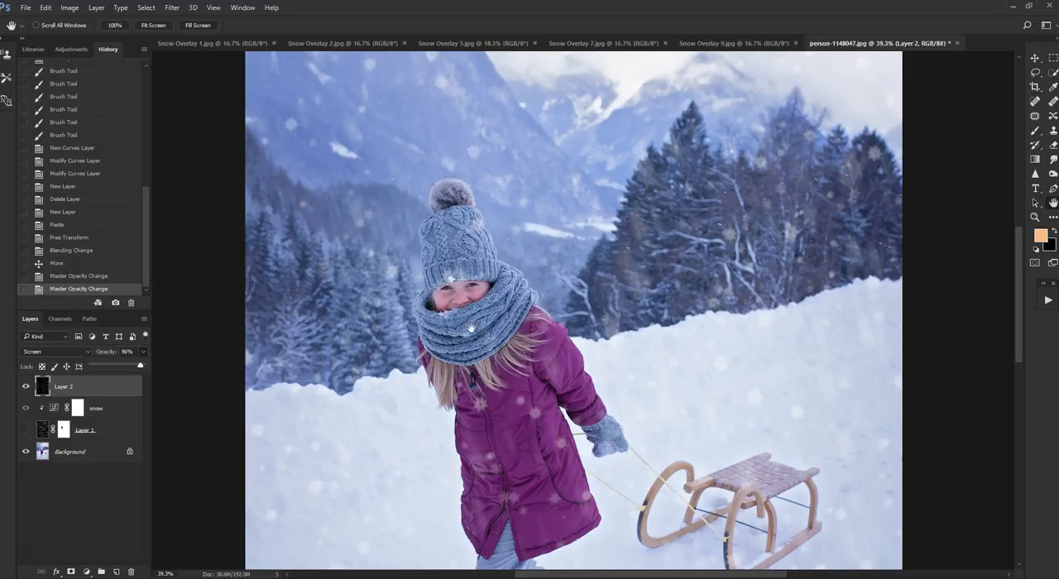
drag(137, 366, 133, 365)
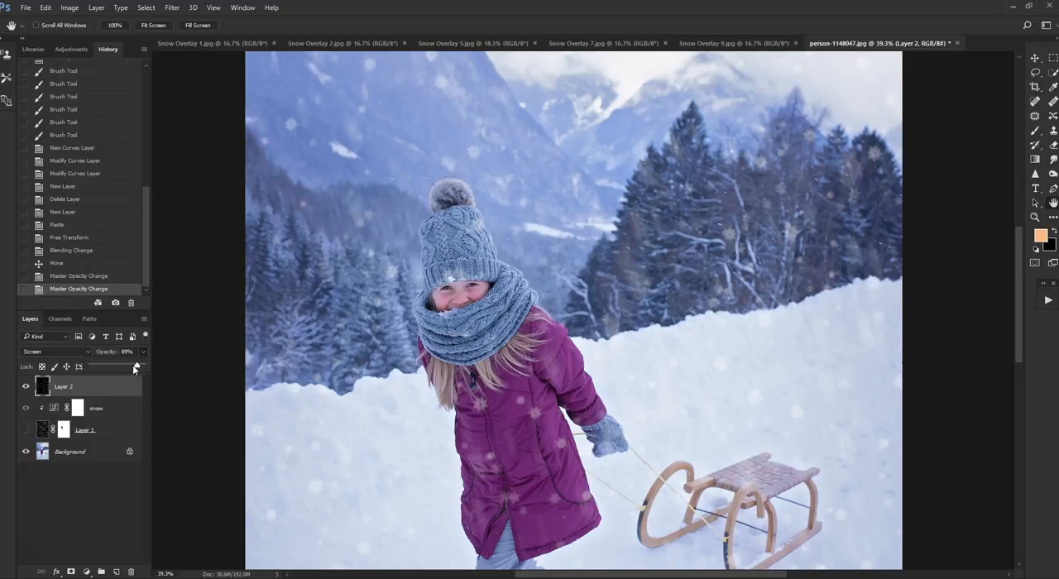
- Add a layer mask to Layer 2 and take the Brush with black (000000) and a soft 90 px tip
click(70, 573)
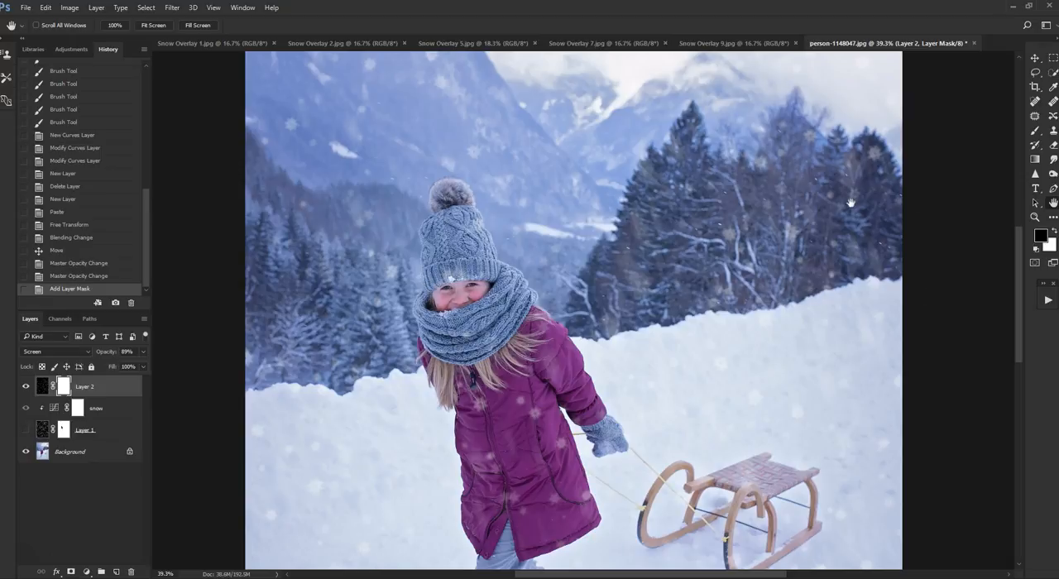
click(1035, 136)
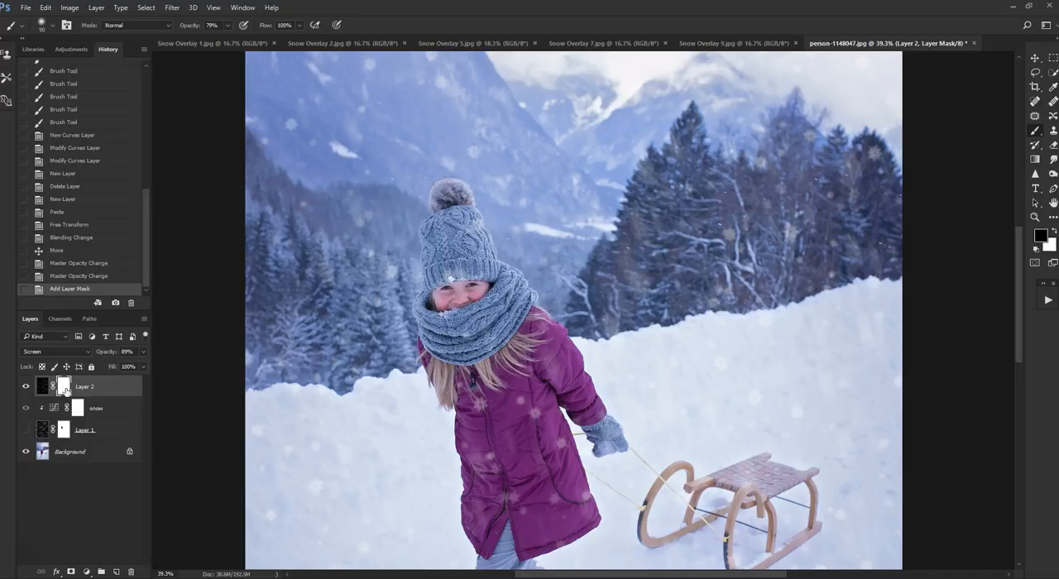
click(1041, 238)
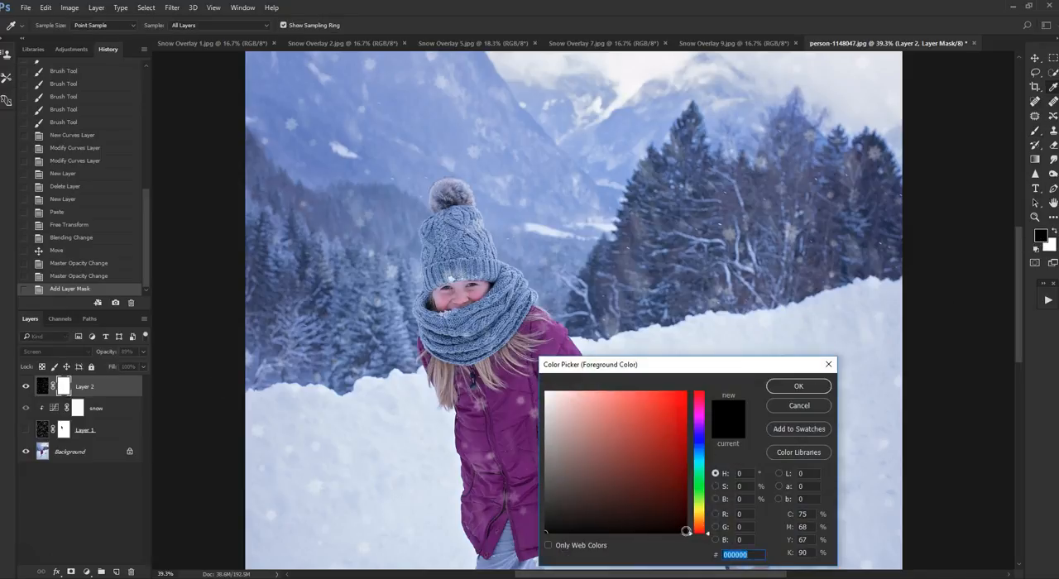
click(800, 386)
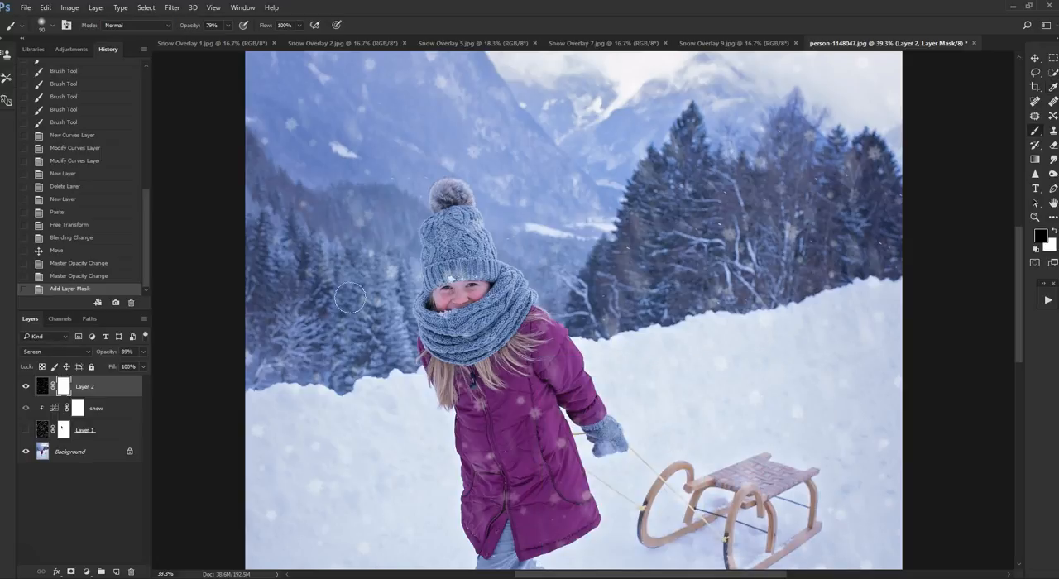
click(53, 26)
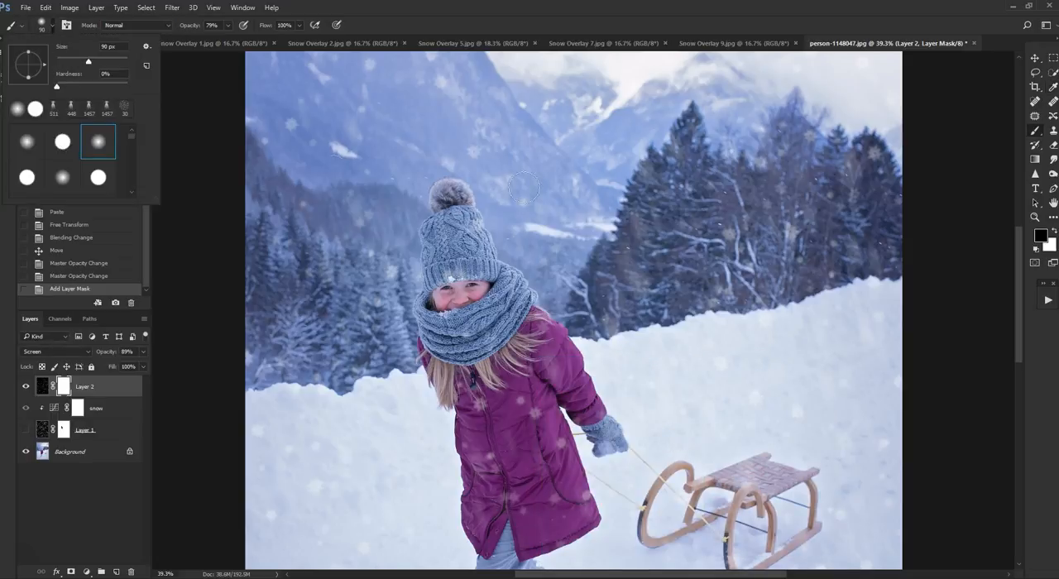
click(689, 9)
- Paint black on Layer 2's mask over the child's face to clear the overlay snow there
scroll(466, 379, up, 2)
scroll(466, 379, up, 1)
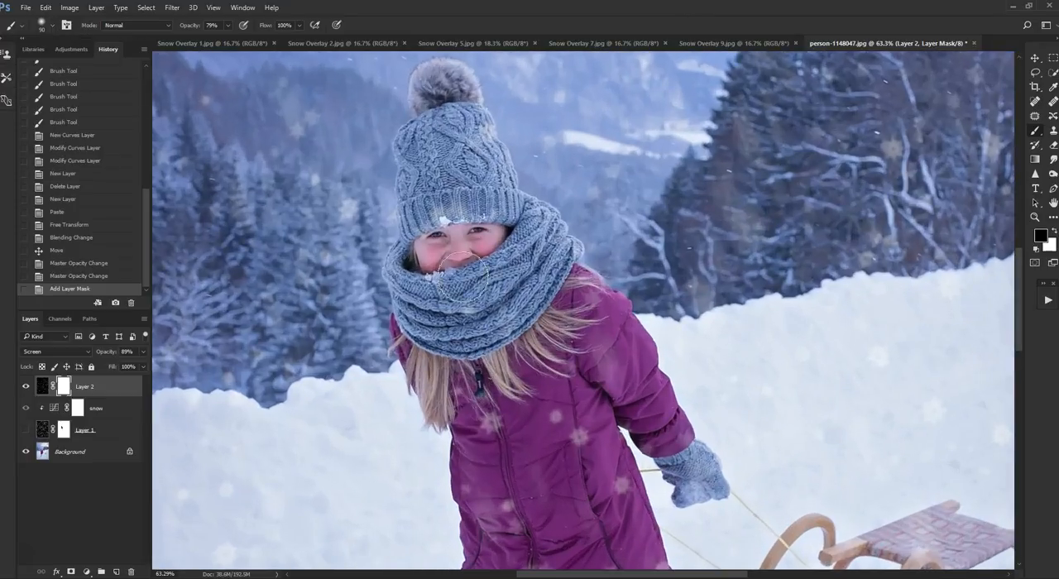
drag(484, 225, 410, 225)
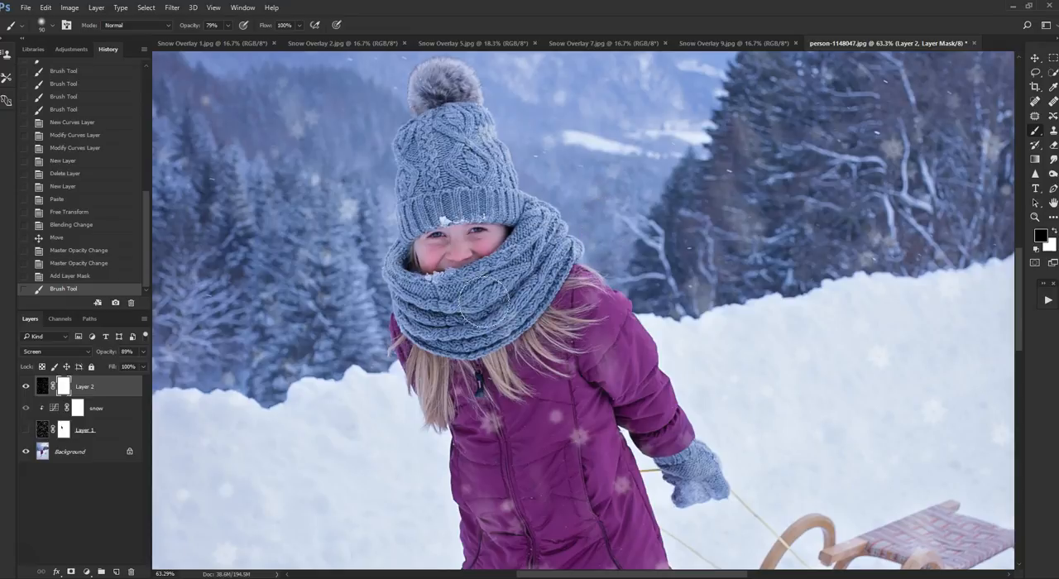
mouse_move(454, 224)
mouse_down()
mouse_move(485, 236)
mouse_move(435, 231)
mouse_up()
- Mask out distracting Layer 2 snowflakes on the child's coat and jeans
scroll(659, 271, down, 1)
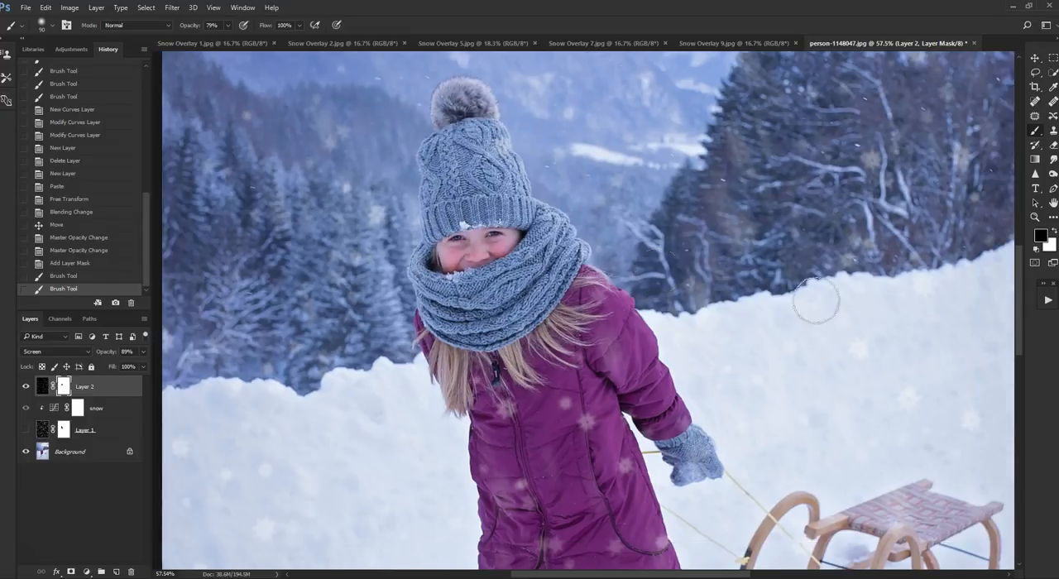
scroll(816, 303, down, 5)
scroll(630, 334, up, 1)
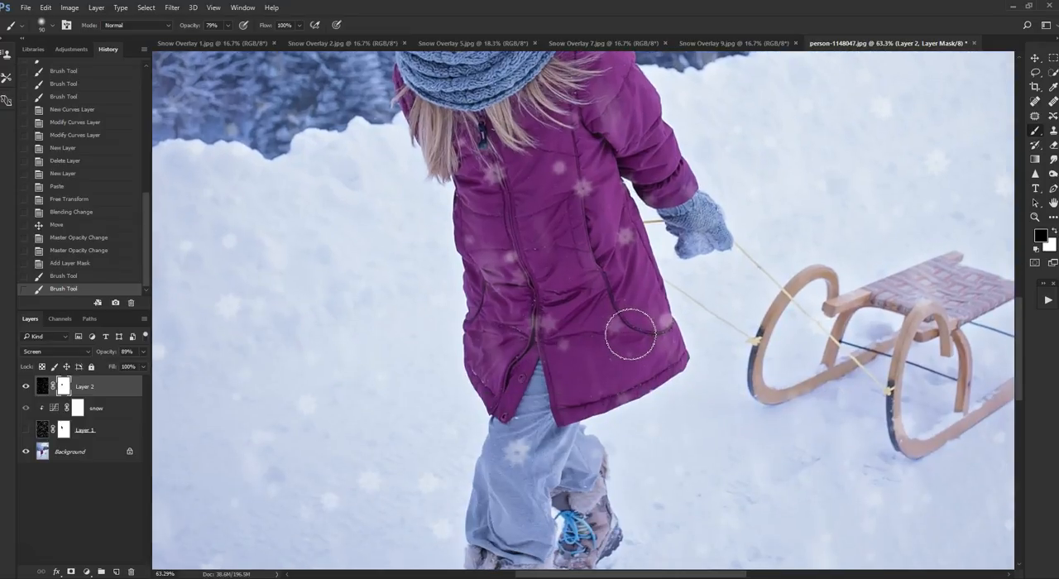
drag(591, 199, 588, 187)
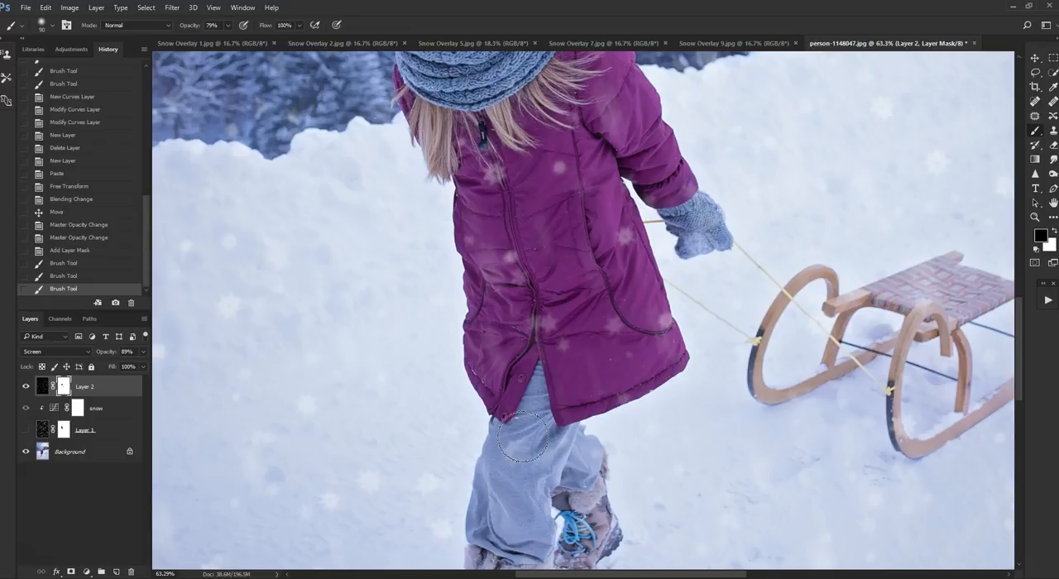
scroll(736, 442, down, 4)
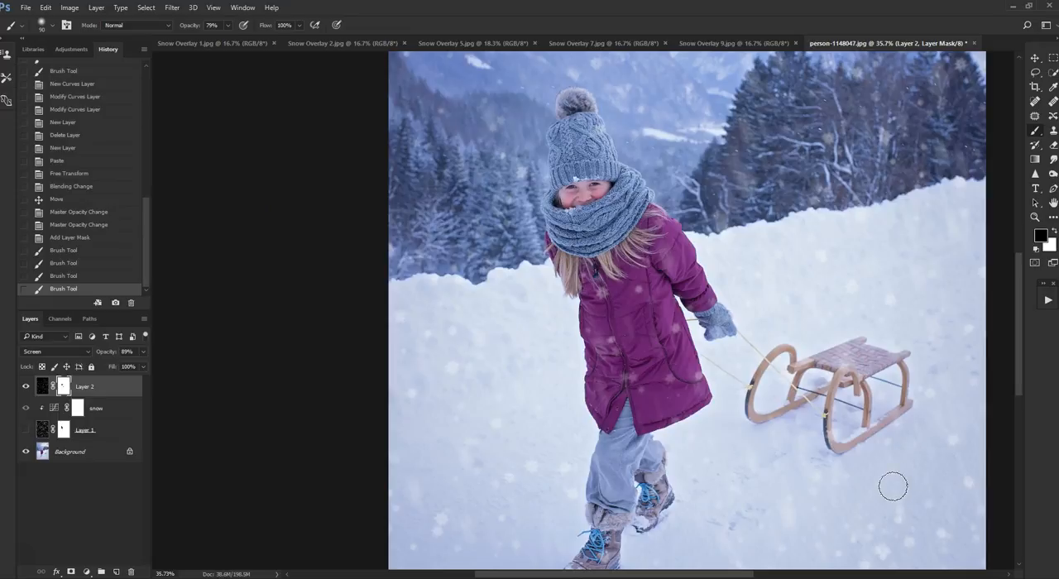
- Paint on Layer 2's mask over the snowy ground below the sled to remove some overlay flakes
mouse_move(890, 532)
mouse_down()
mouse_move(852, 516)
mouse_move(870, 492)
mouse_up()
mouse_move(871, 547)
mouse_down()
mouse_move(886, 558)
mouse_move(886, 545)
mouse_up()
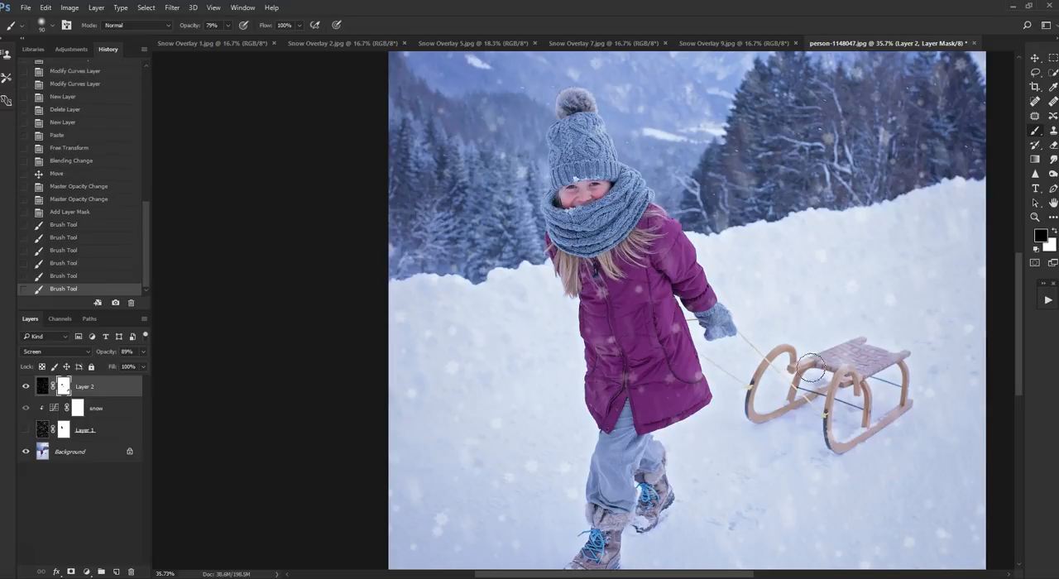
scroll(886, 279, down, 3)
scroll(885, 274, up, 4)
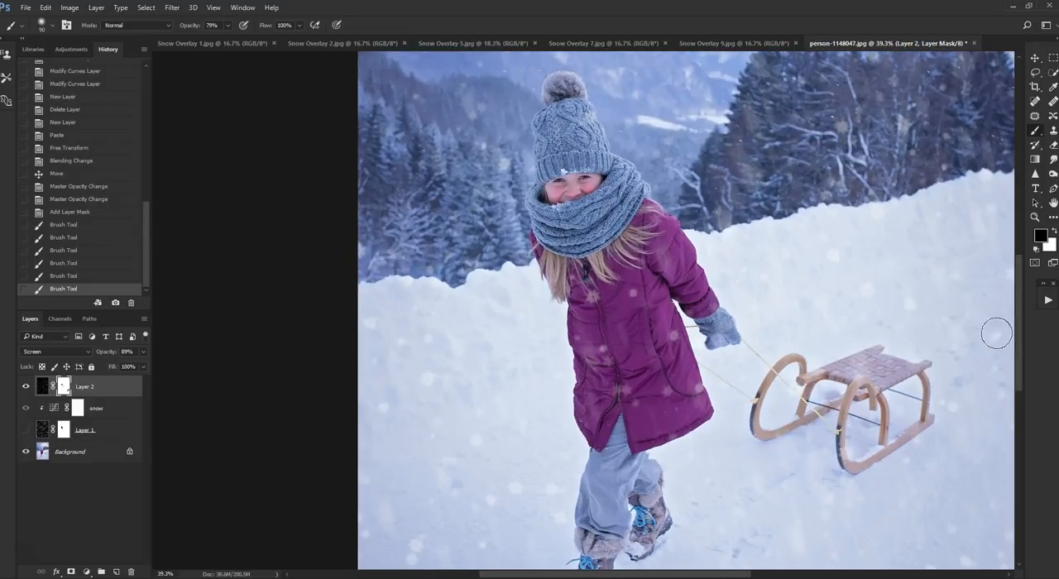
scroll(870, 313, down, 3)
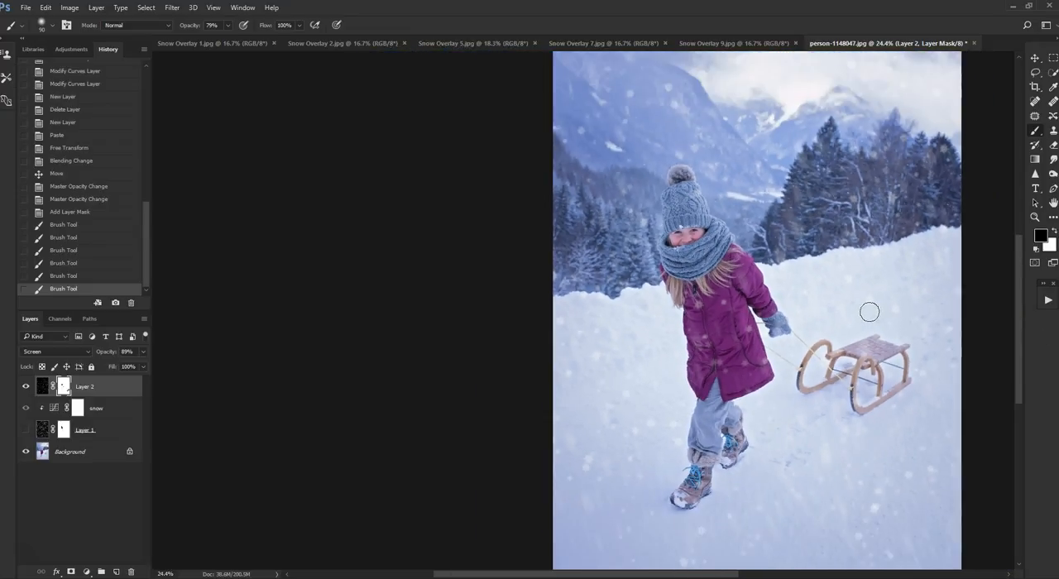
scroll(869, 312, down, 1)
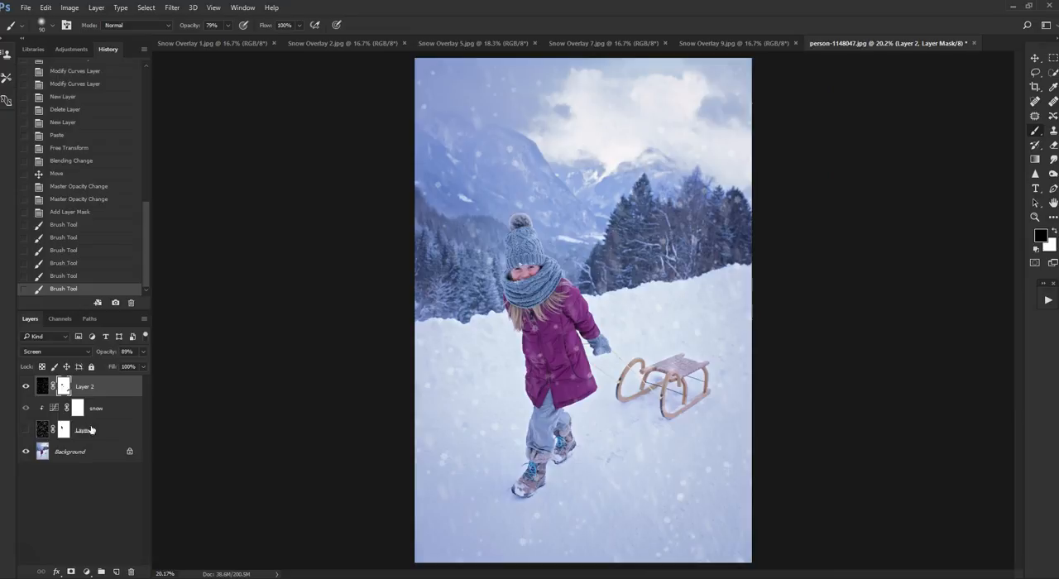
- Show Layer 1 again and check both snow layers together on the whole photo
click(26, 429)
scroll(395, 273, up, 1)
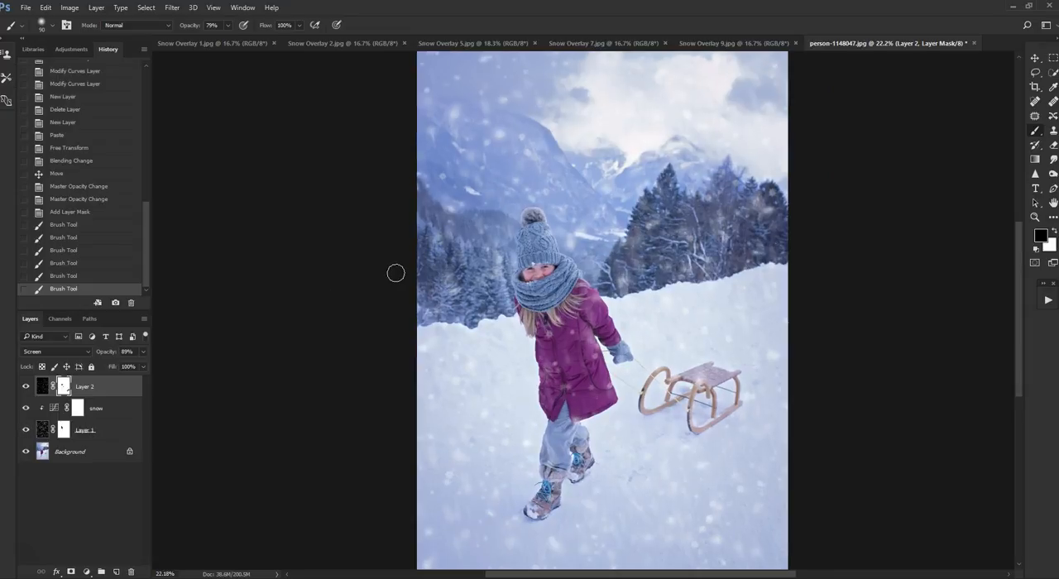
scroll(405, 281, down, 1)
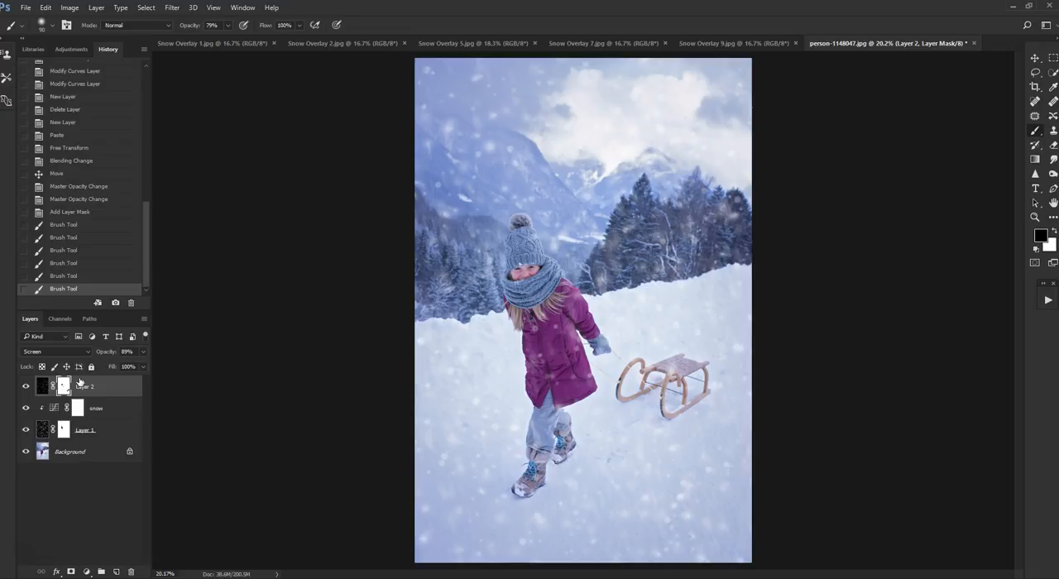
click(96, 7)
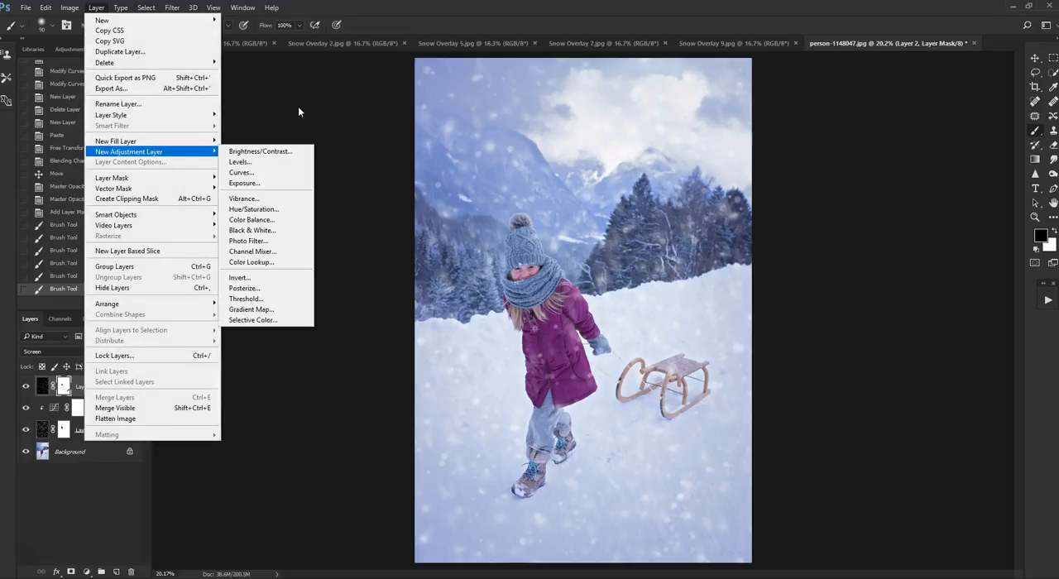
click(302, 109)
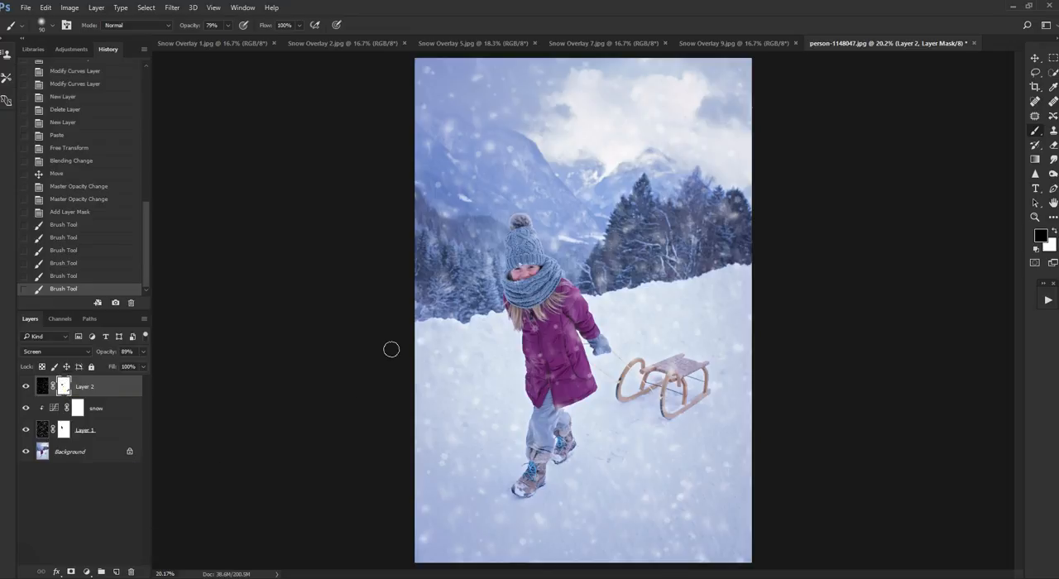
click(26, 7)
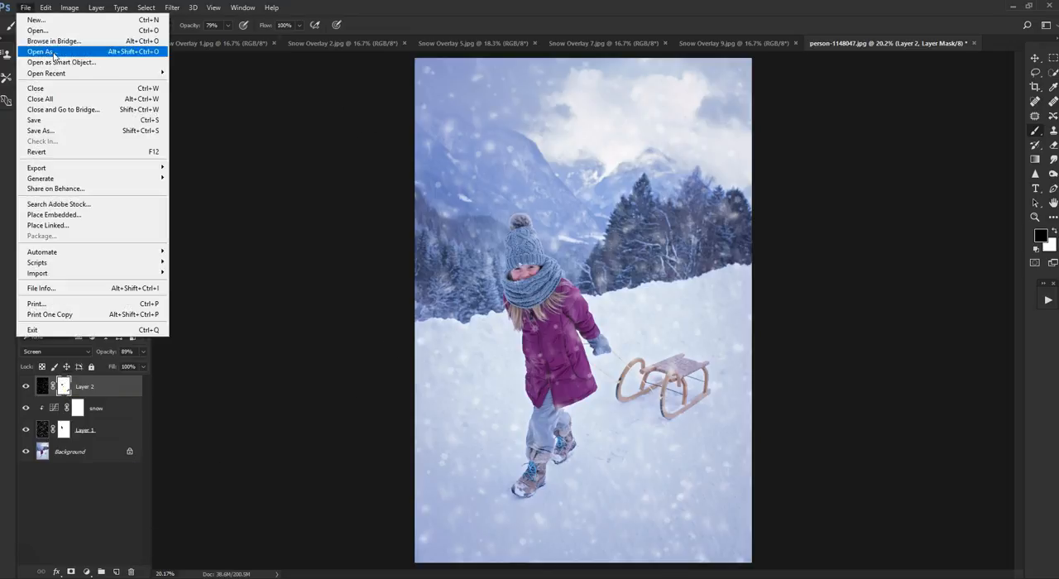
click(84, 131)
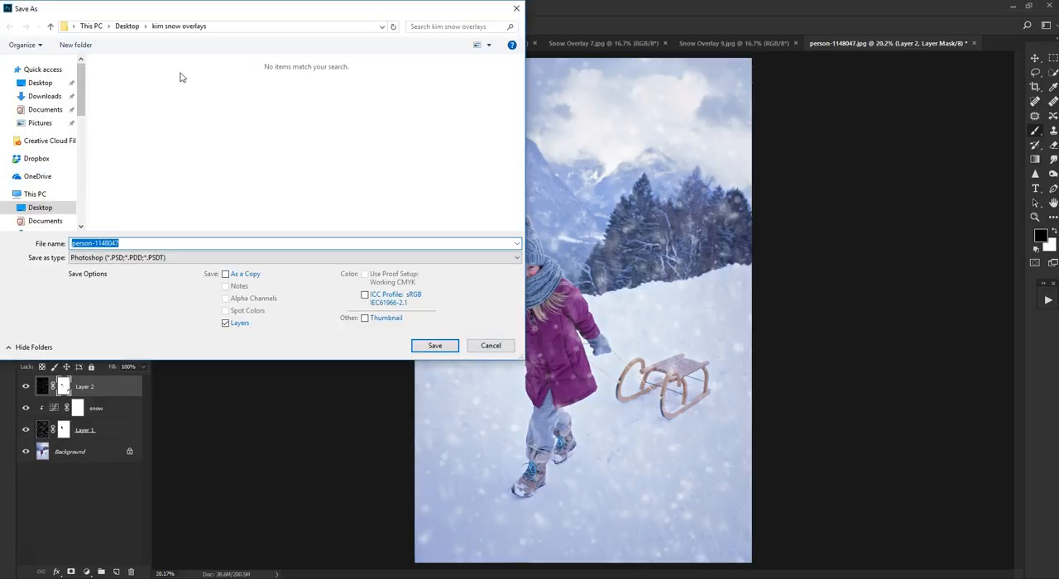
click(180, 262)
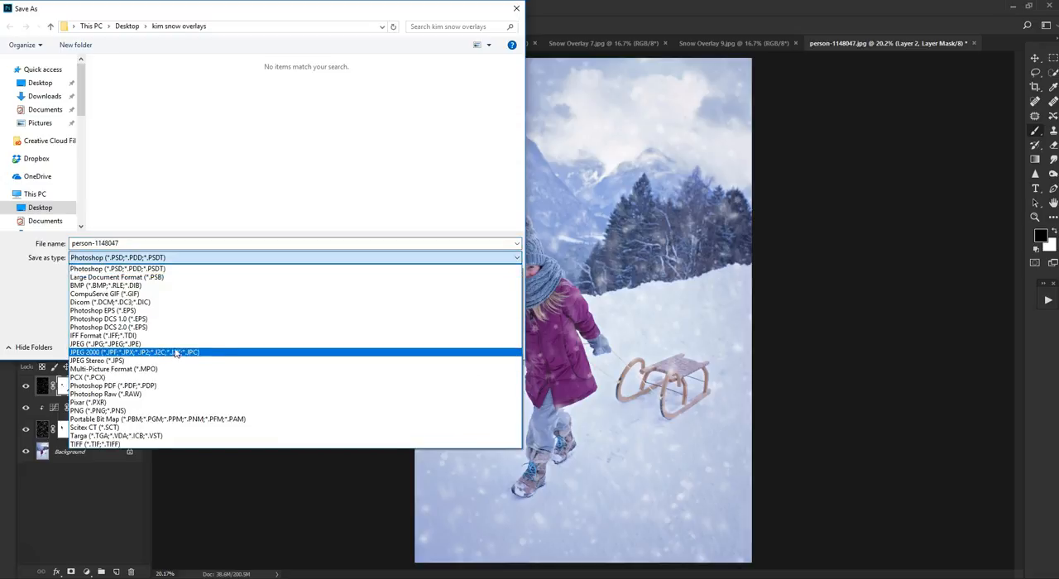
click(186, 344)
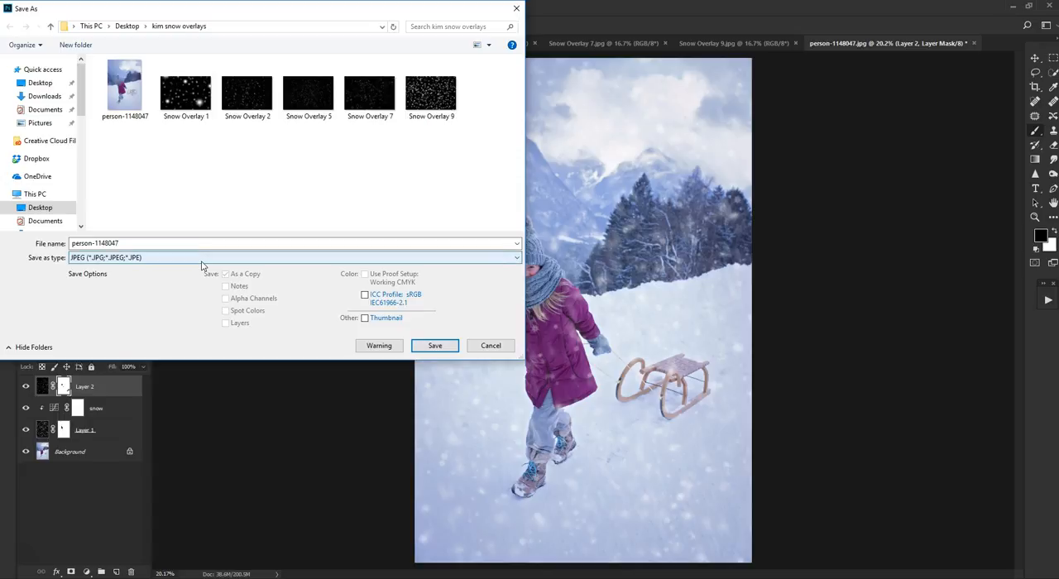
click(201, 261)
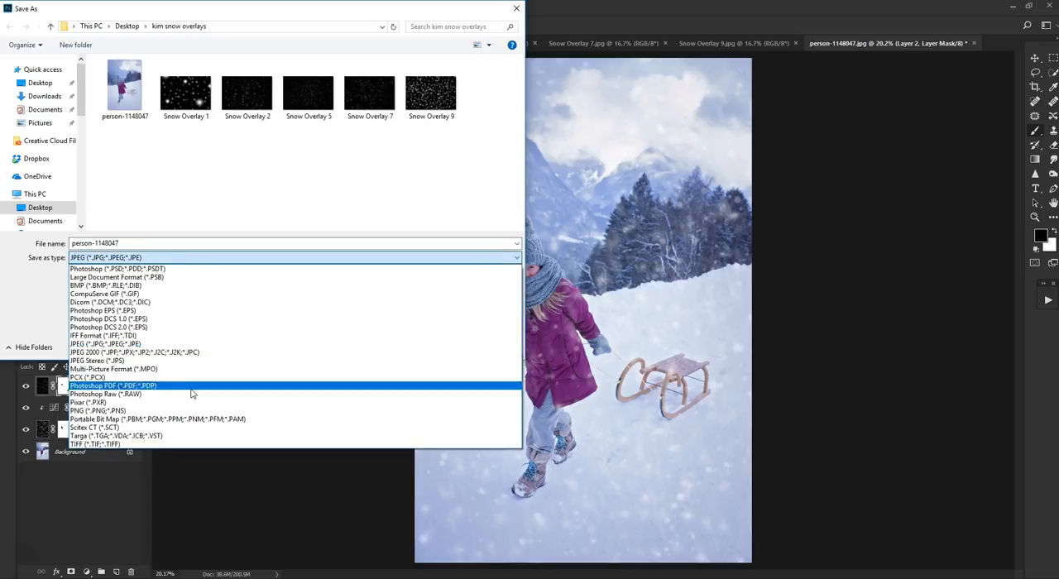
click(192, 411)
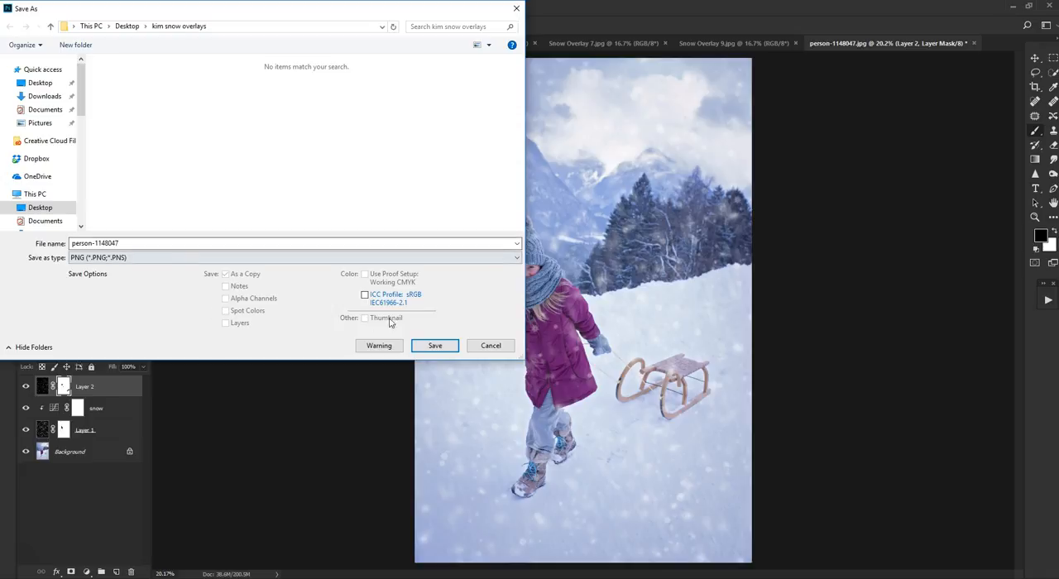
click(491, 346)
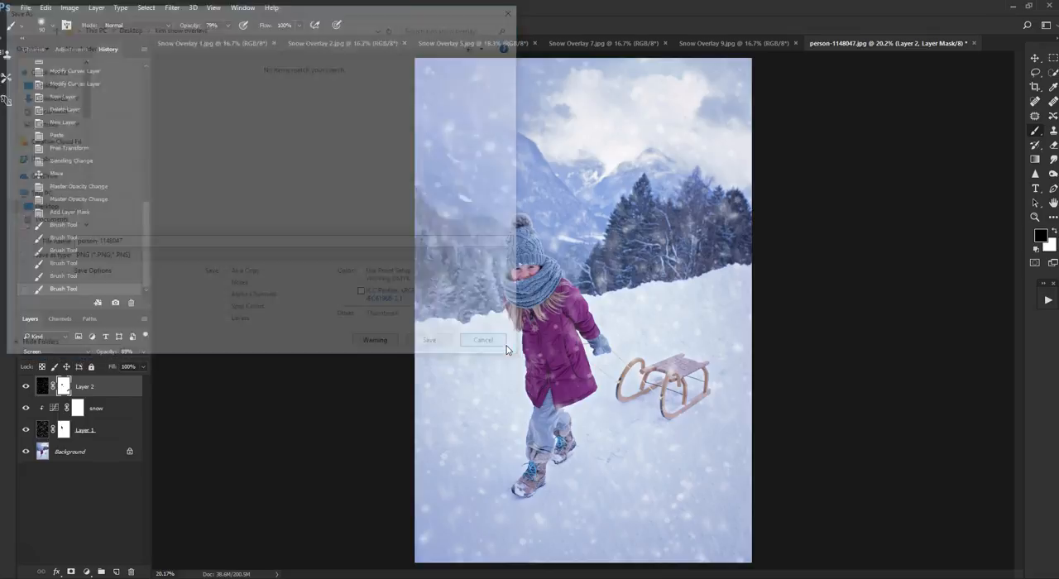
- Try flattening the snow overlays and Curves adjustment into the background photo, and undo the flattening
click(96, 8)
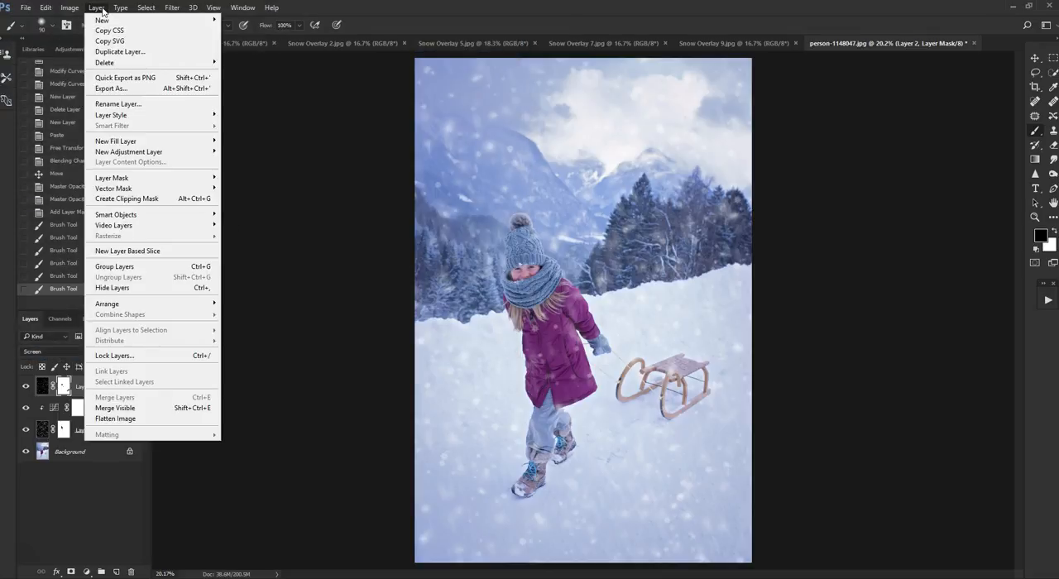
click(124, 419)
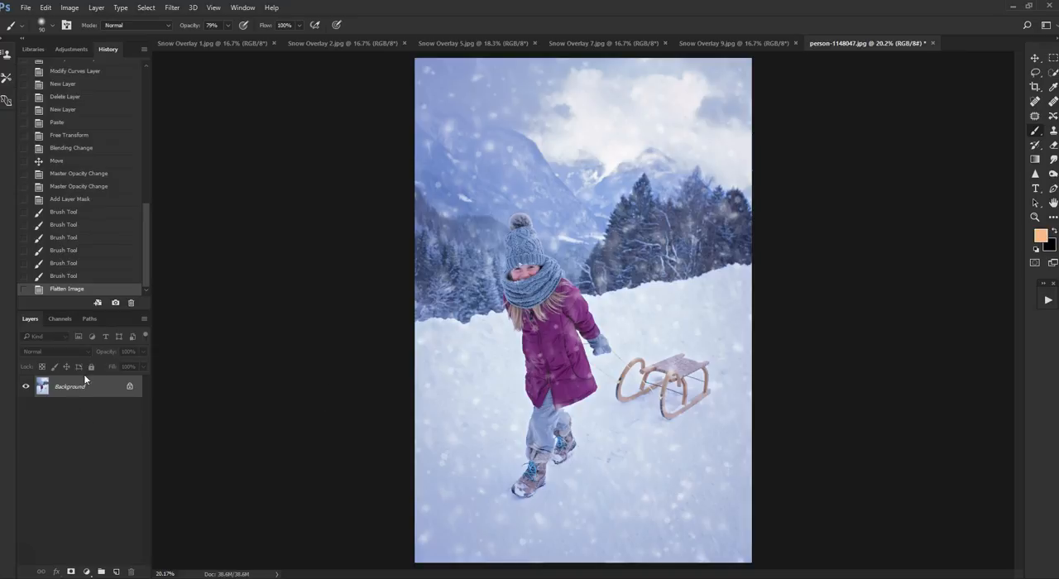
click(45, 7)
click(66, 15)
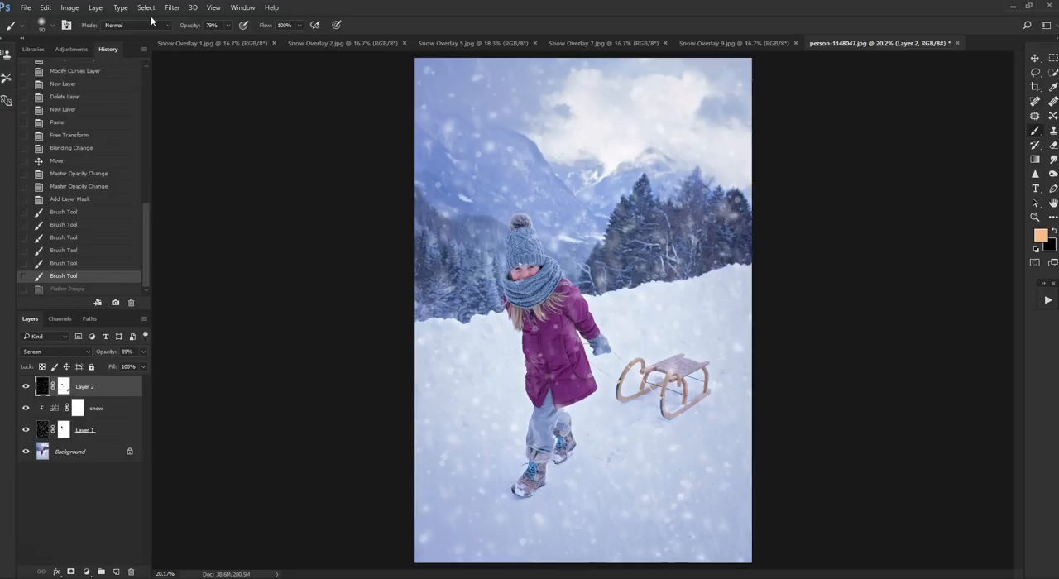
- Flatten the image so both snow layers and the snow adjustment merge into the Background layer
click(95, 8)
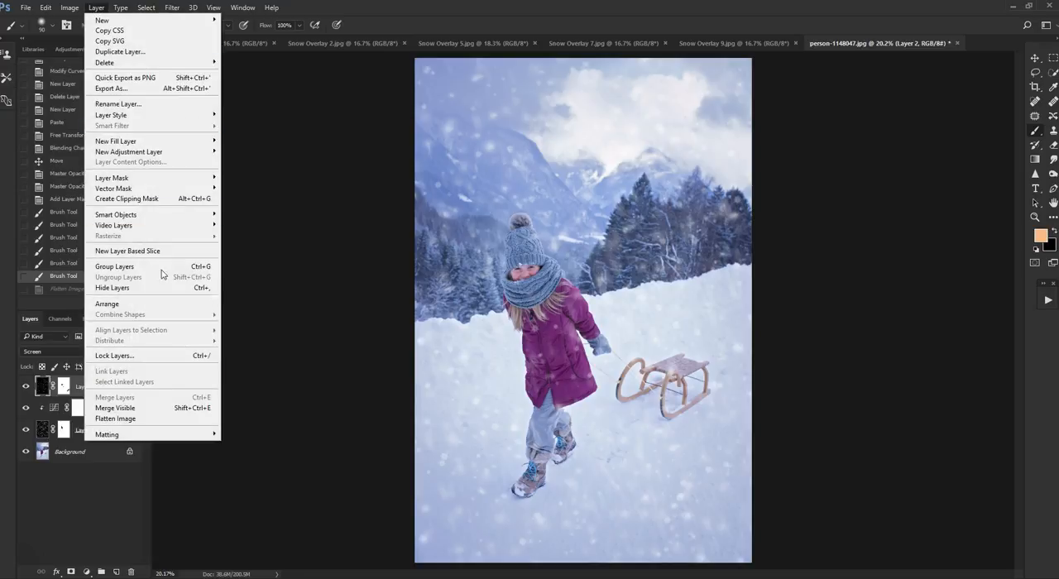
click(175, 419)
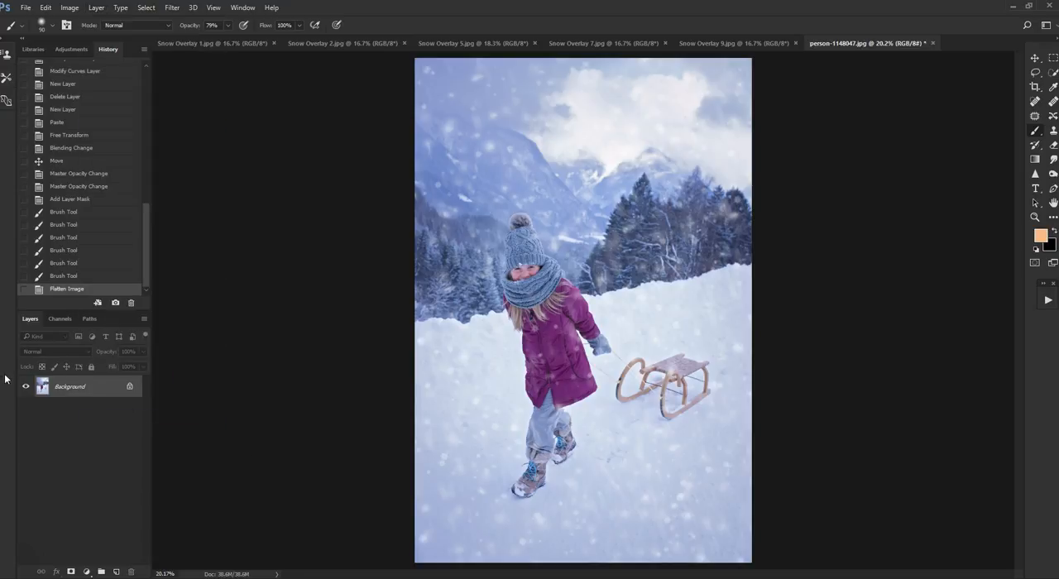